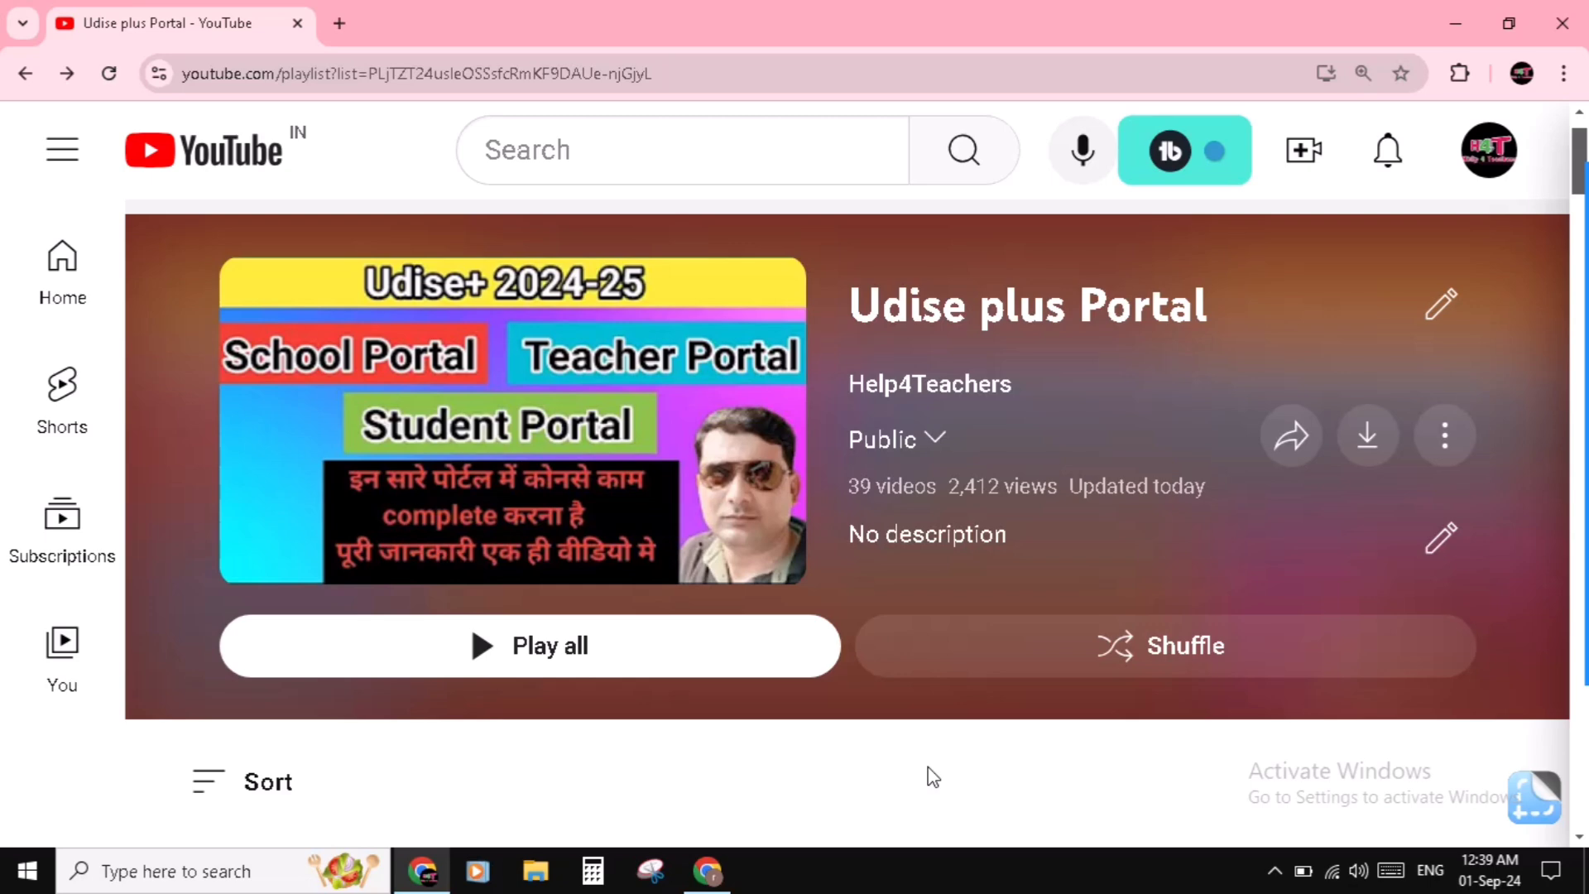
Look through the video titles in the Udise plus Portal playlist and return to the playlist header
scroll(933, 776, "down", 6)
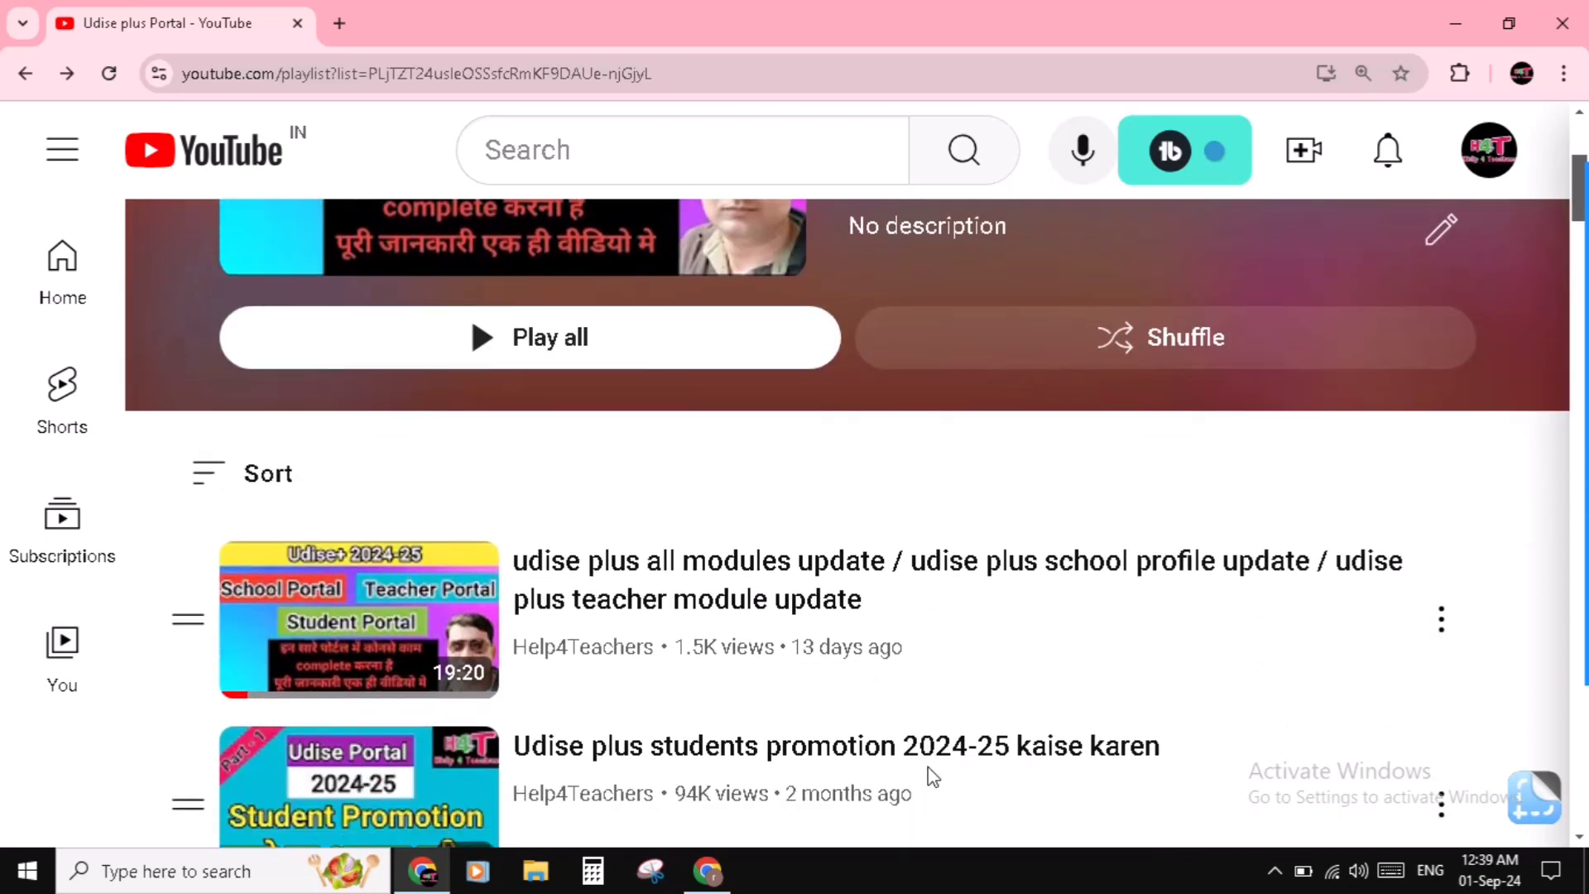
scroll(931, 778, "down", 4)
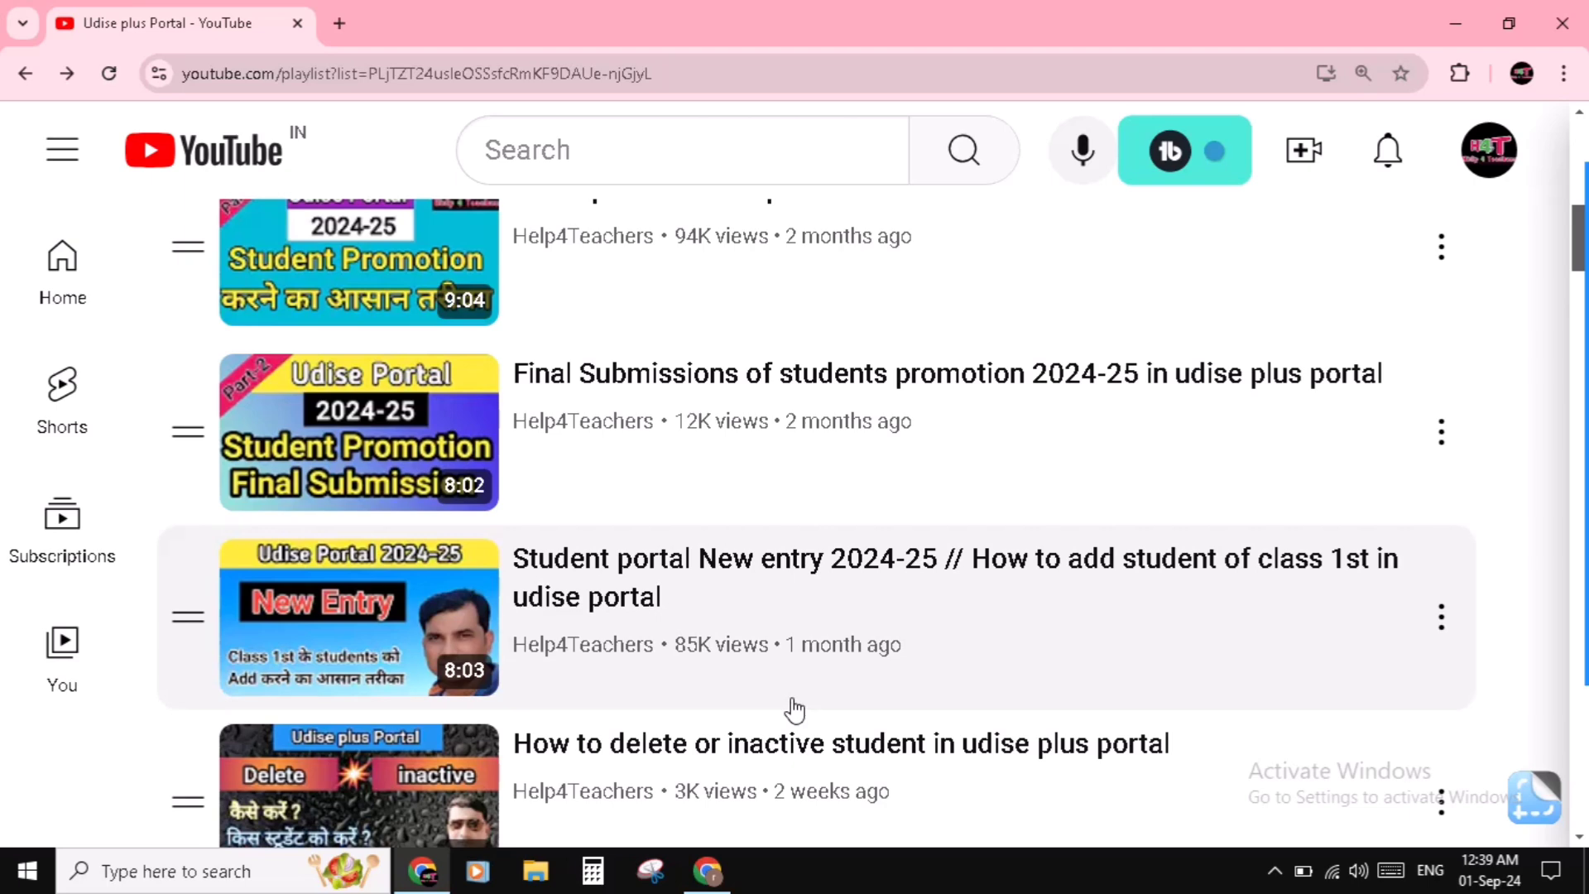
scroll(795, 710, "down", 3)
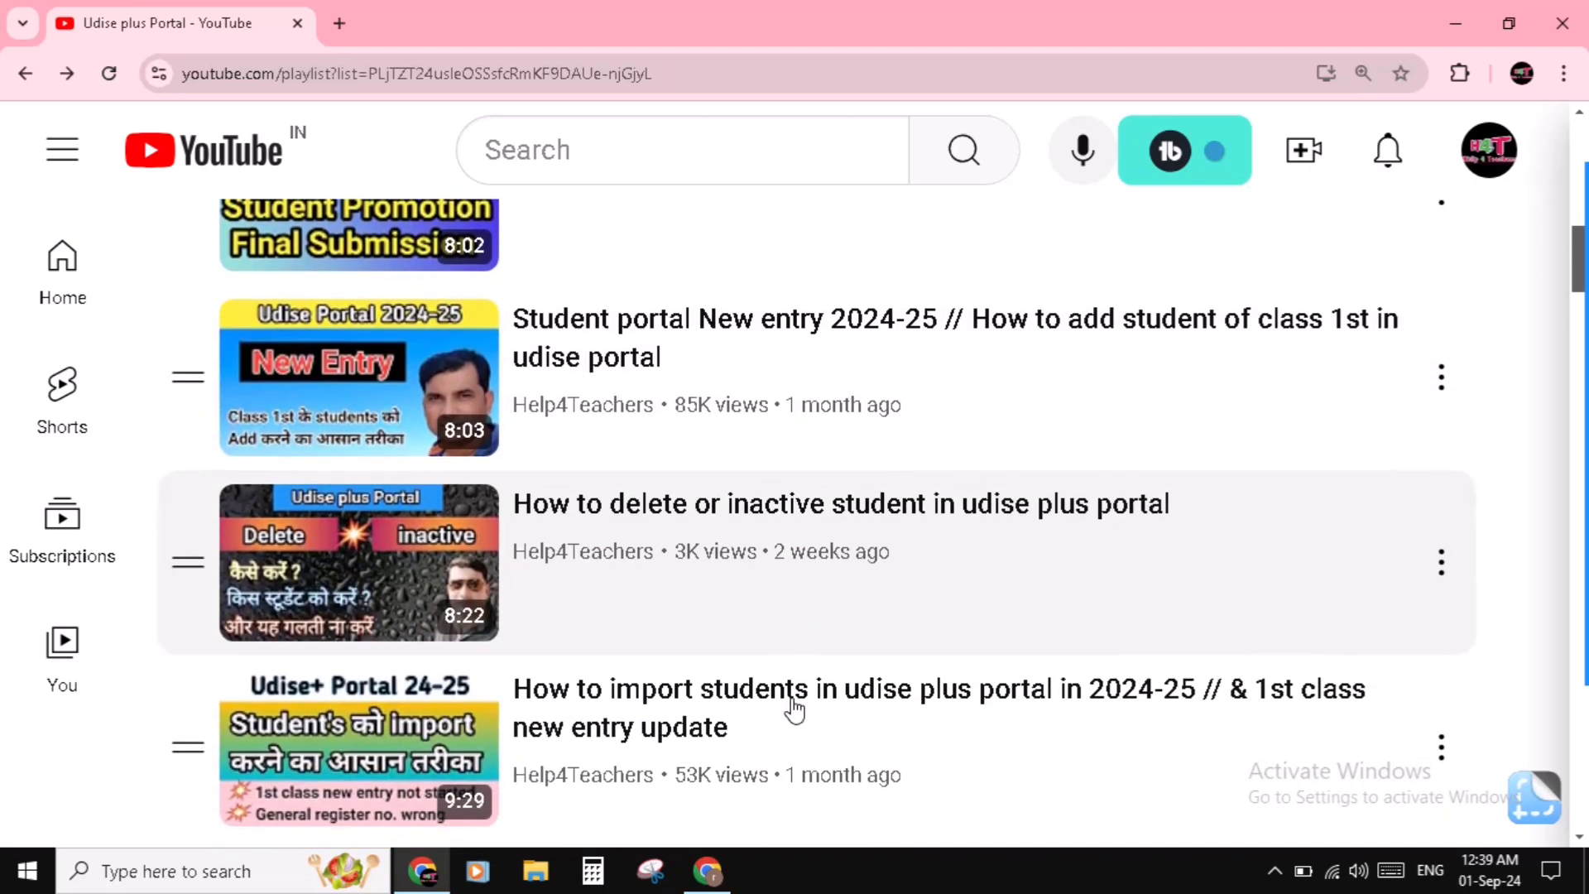
scroll(794, 709, "down", 7)
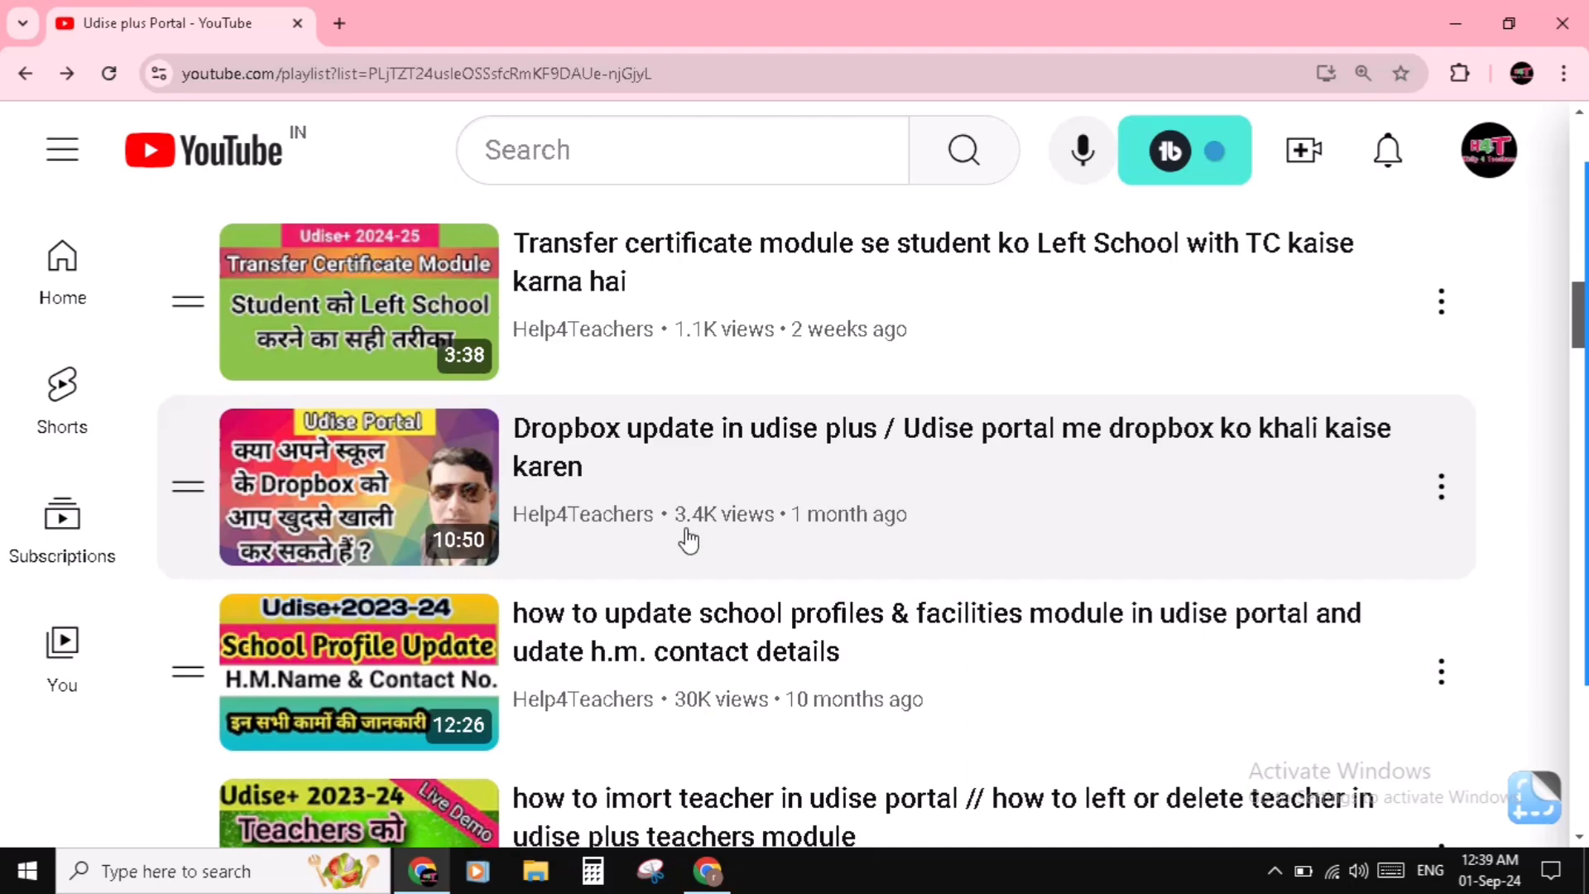
scroll(688, 539, "down", 2)
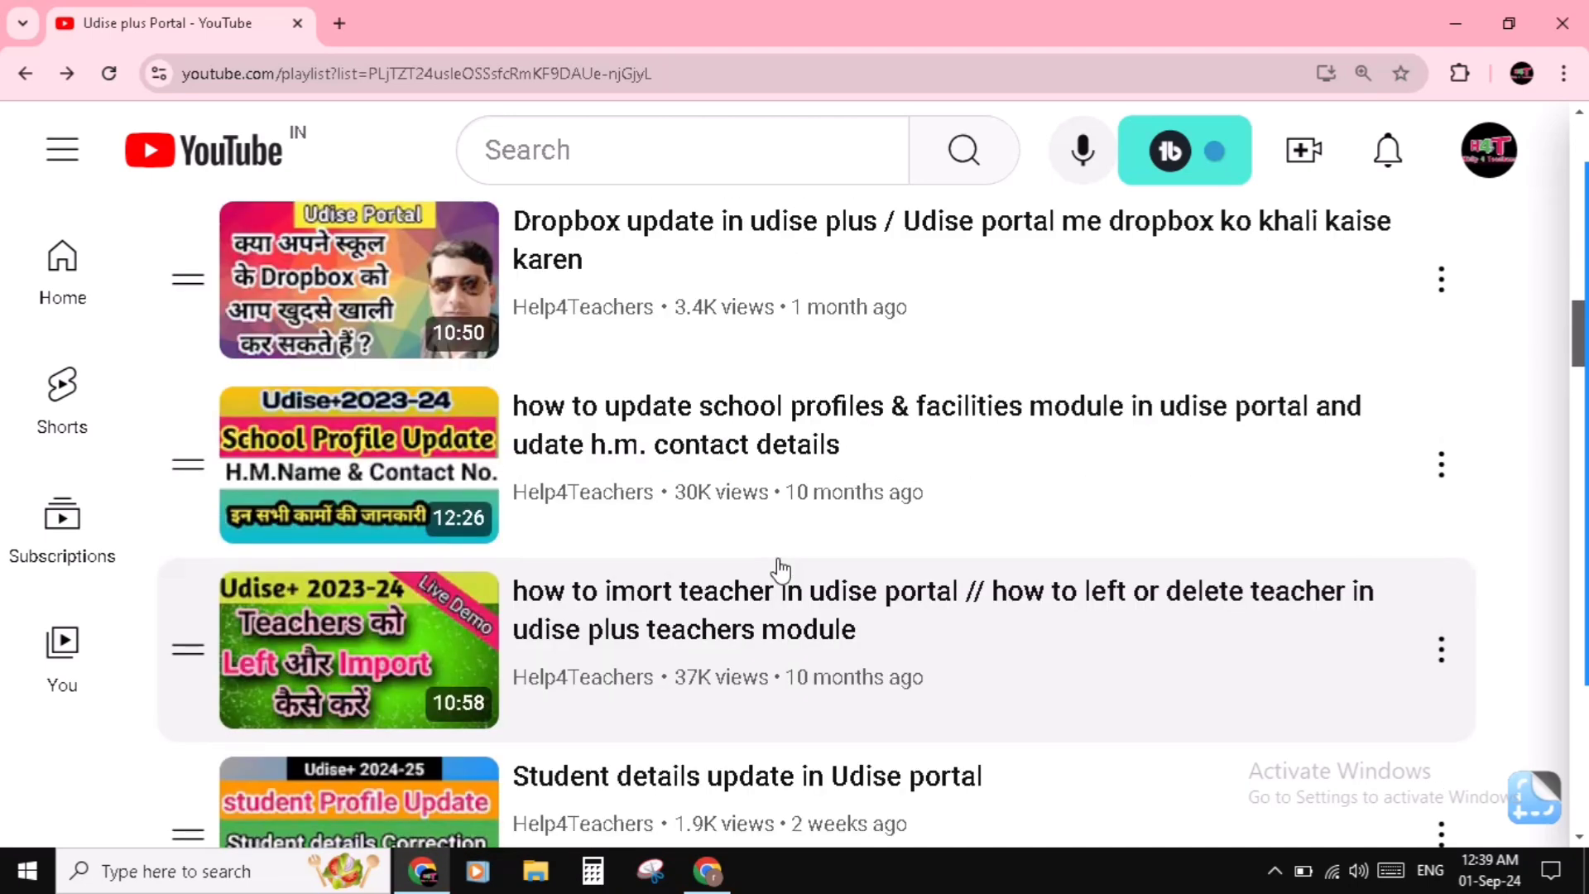
scroll(778, 570, "down", 1)
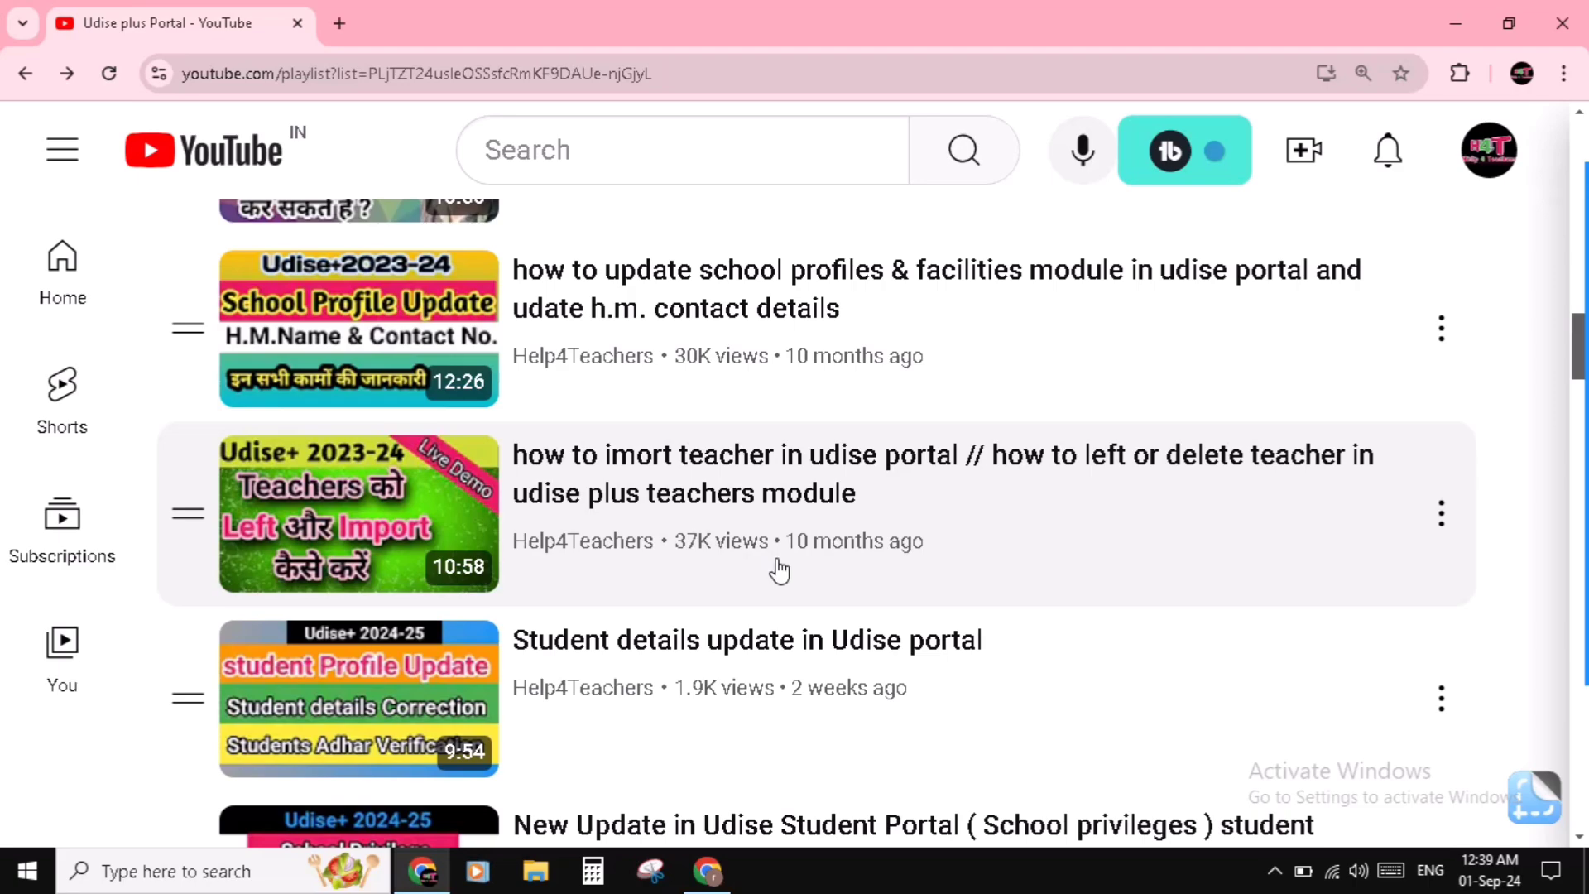
scroll(723, 561, "up", 8)
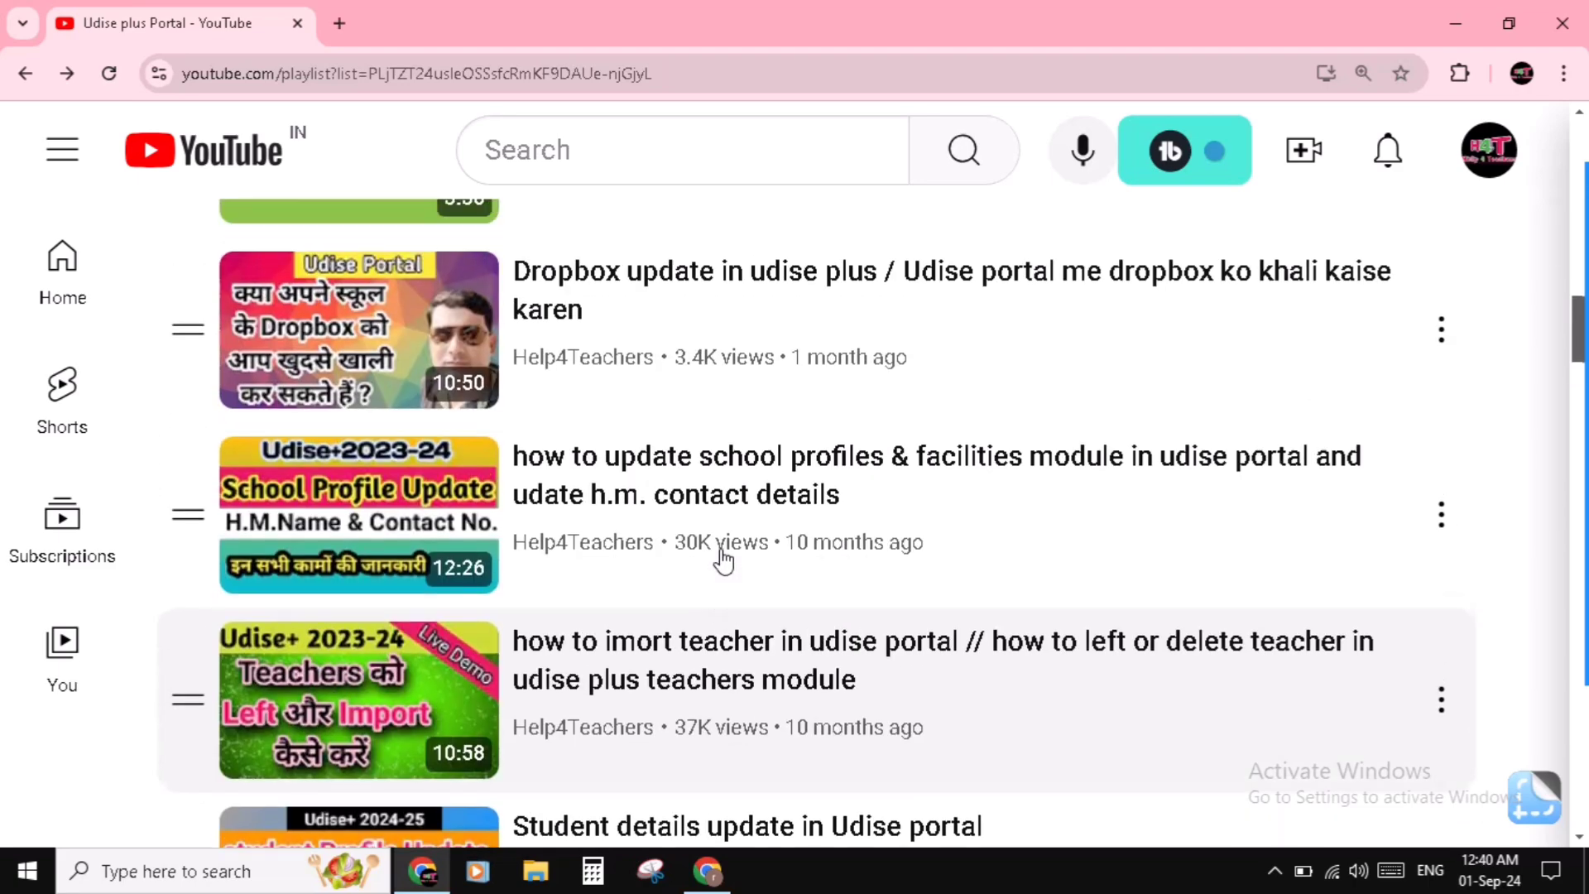
scroll(723, 561, "up", 10)
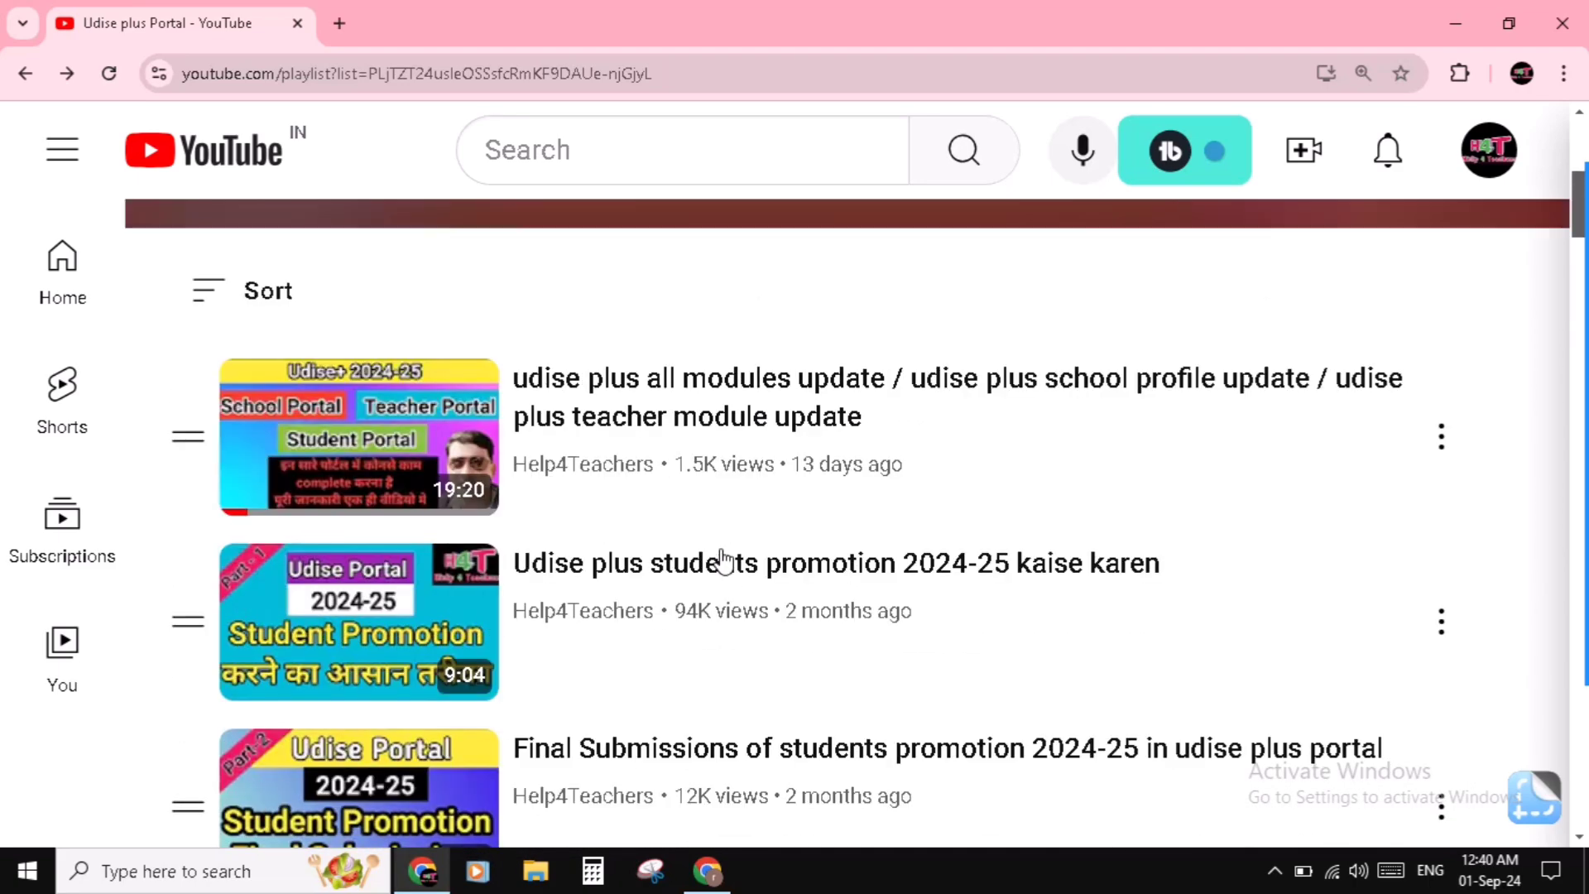
scroll(724, 560, "up", 2)
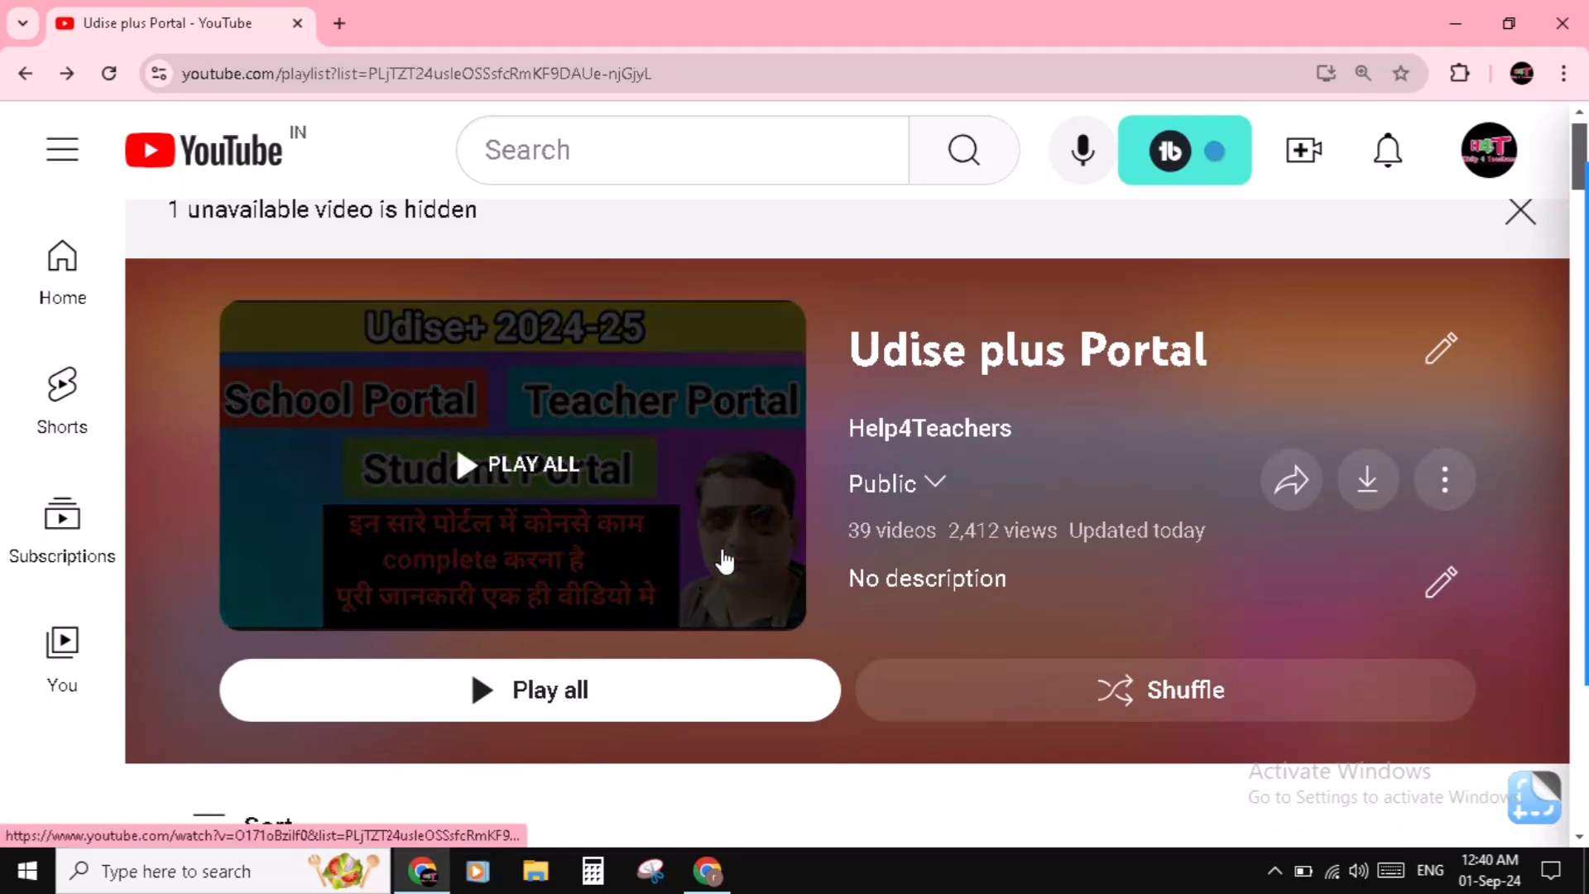
scroll(1092, 523, "down", 1)
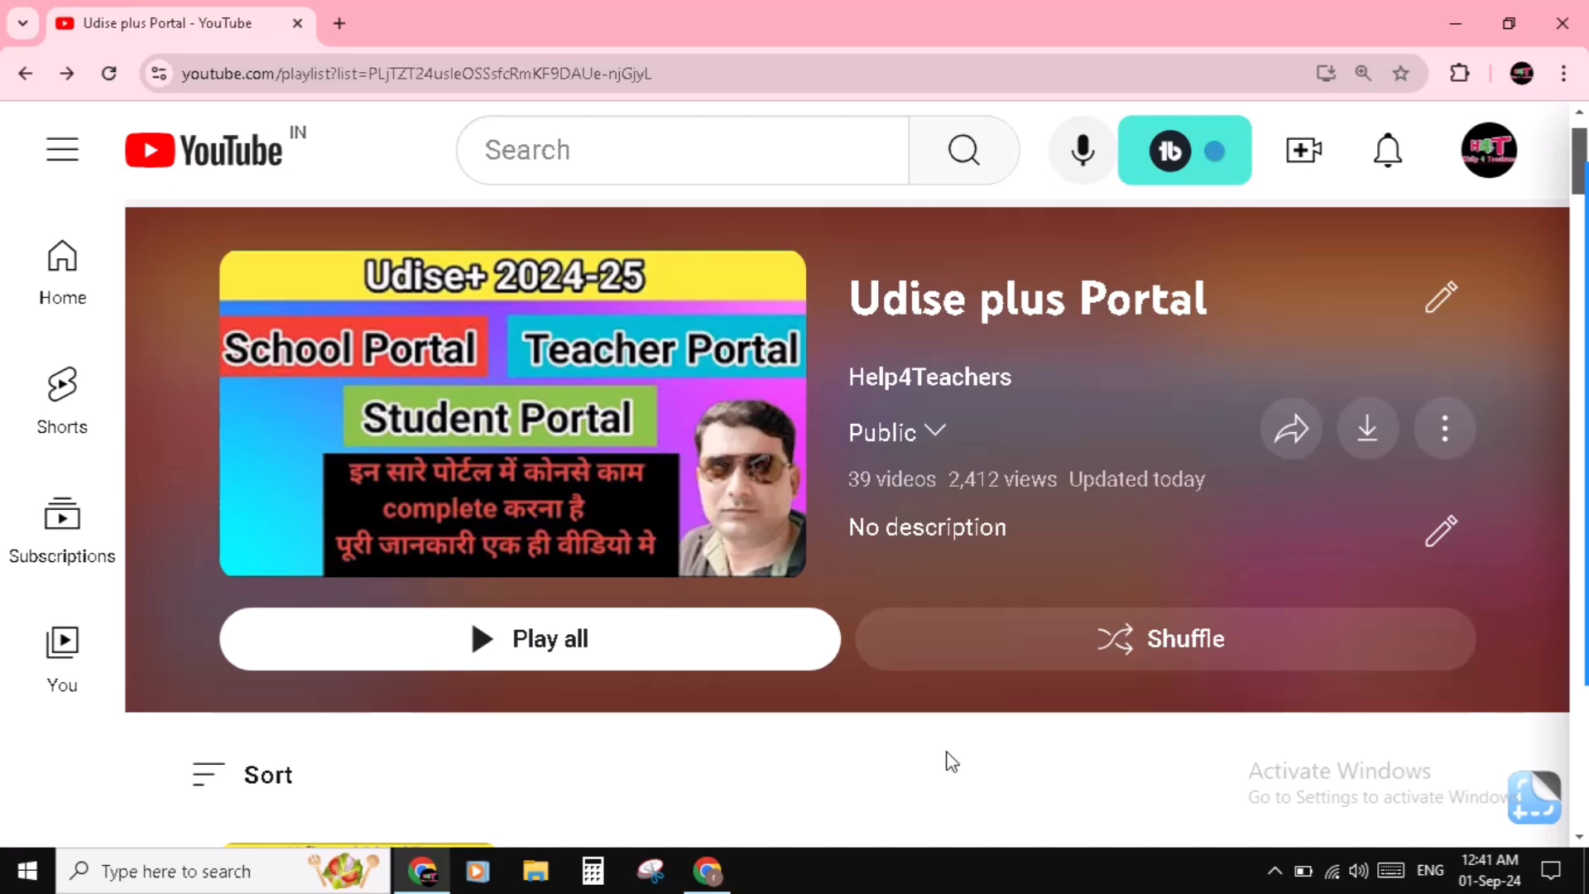
Switch to the UDISE+ browser window and open the Teaching/Non-Teaching/VTP DCF of the Teacher Module
left_click(709, 869)
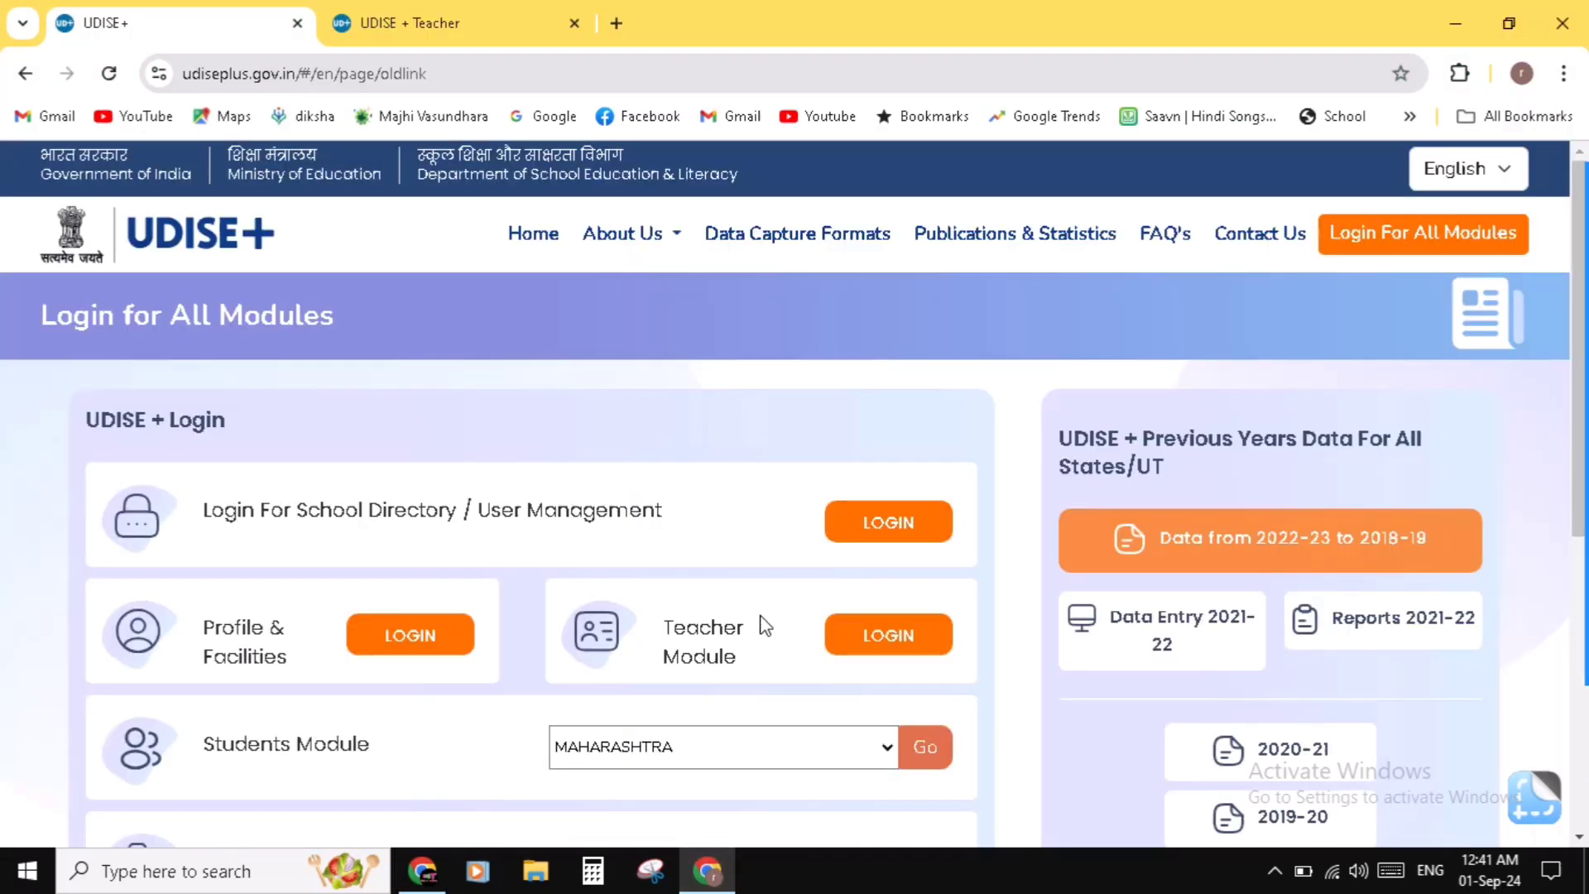
scroll(765, 626, "down", 1)
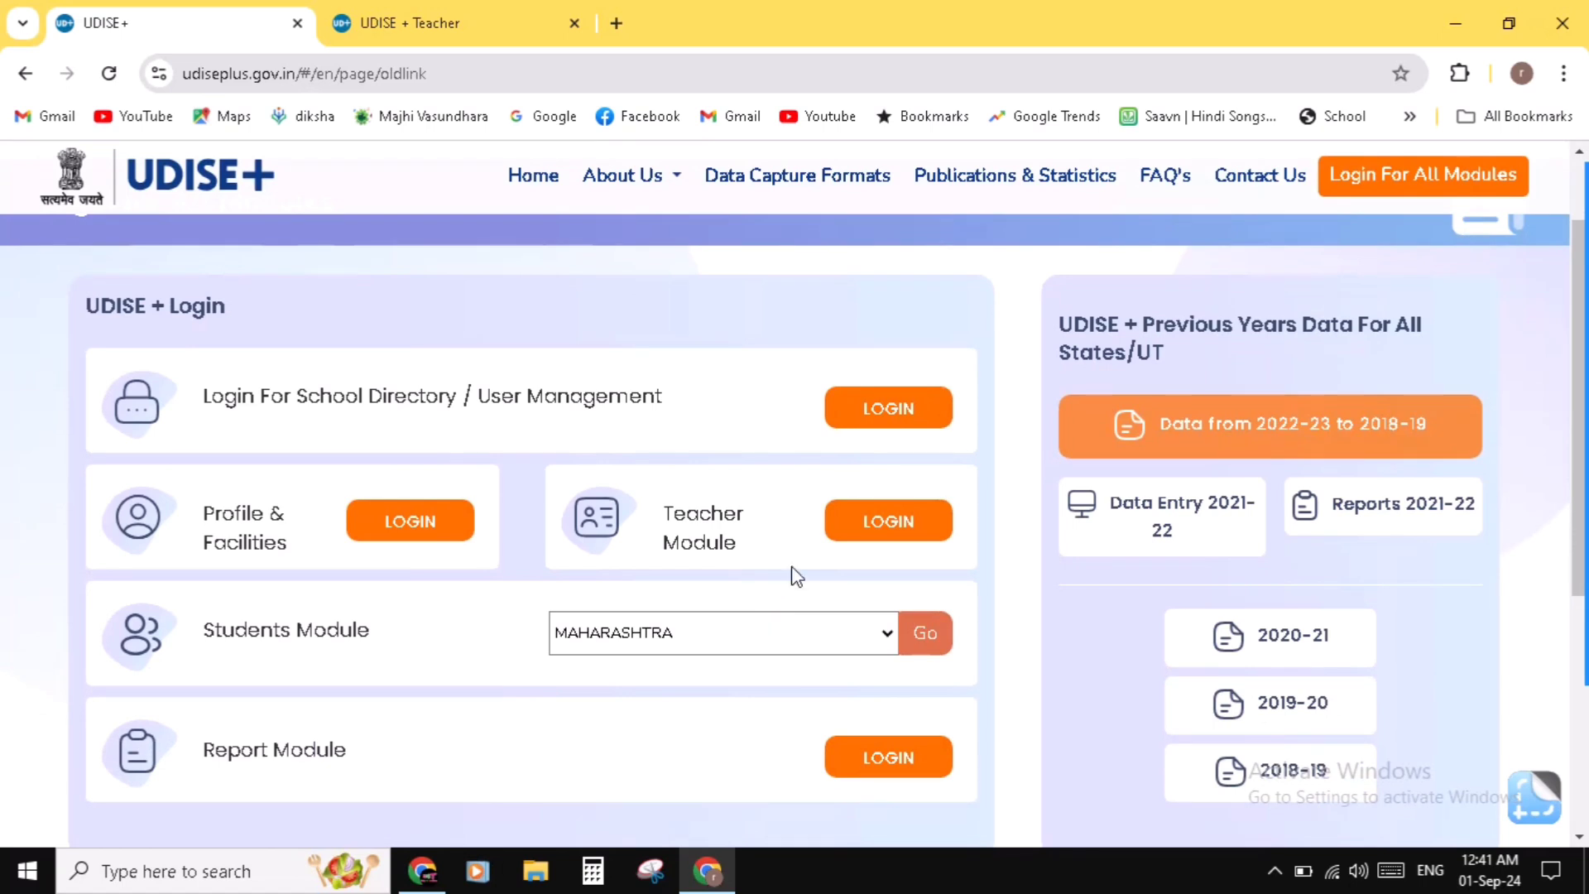
left_click(861, 538)
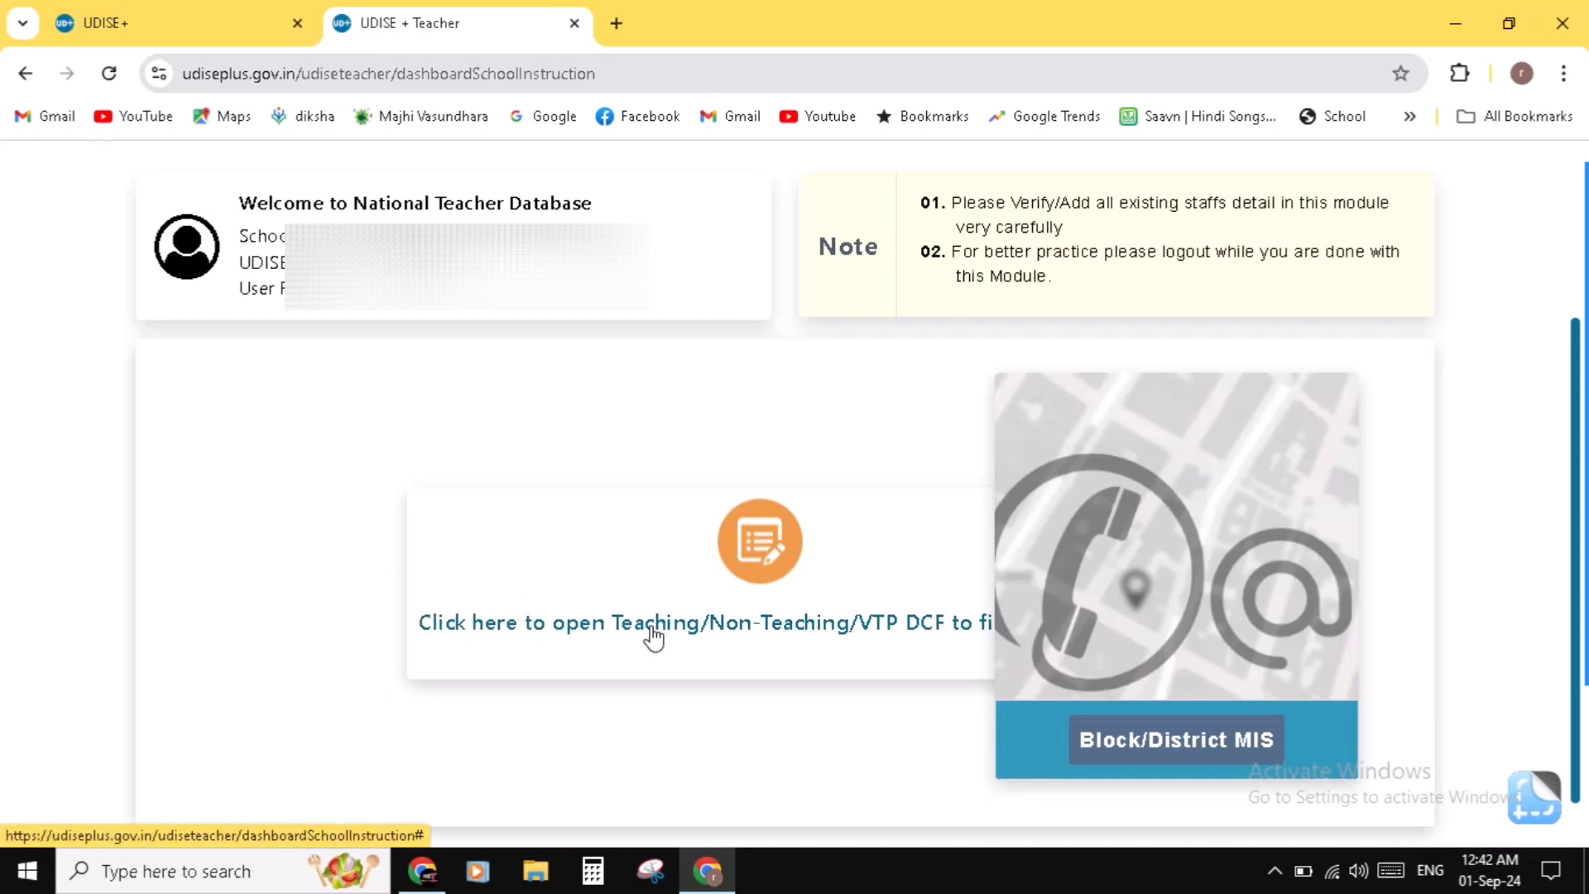
left_click(728, 622)
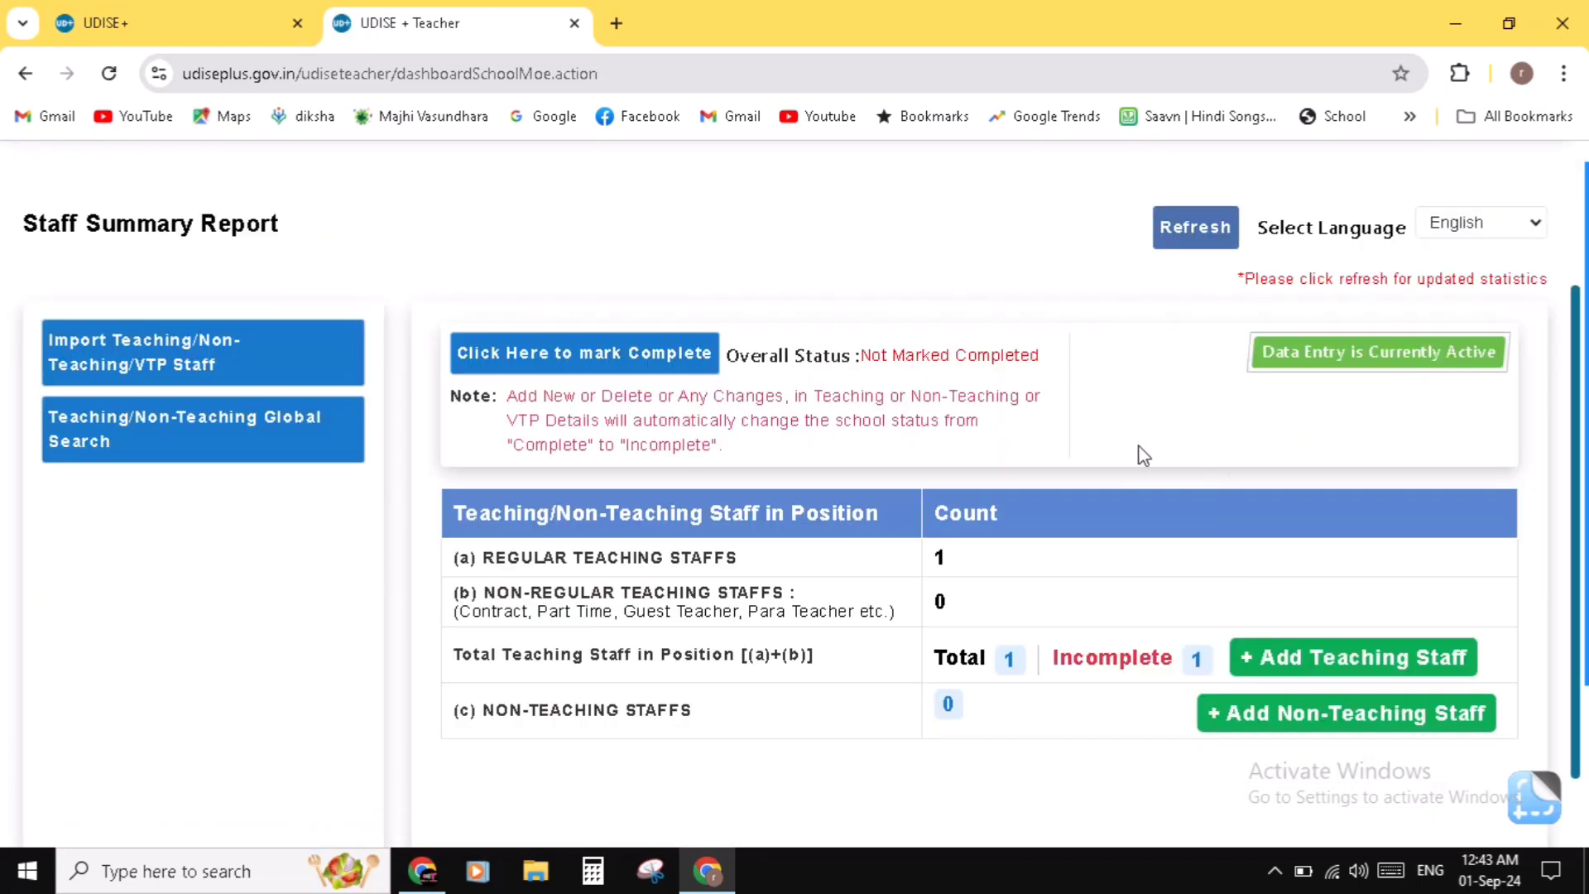
Start adding a new teaching staff member from the Staff Summary Report
scroll(1093, 587, "down", 1)
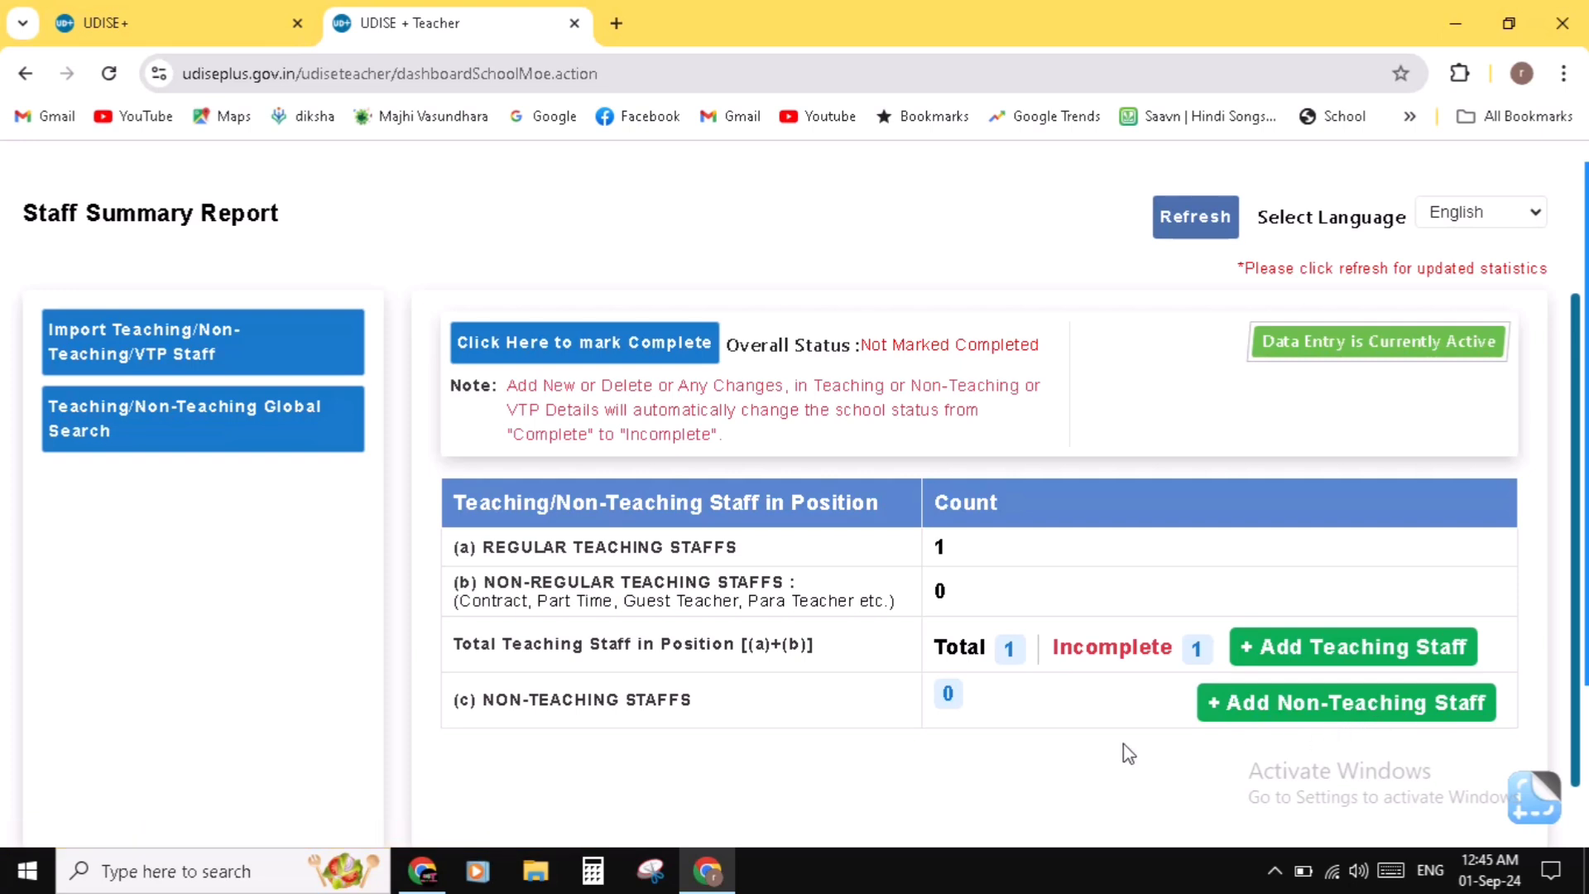
left_click(1345, 658)
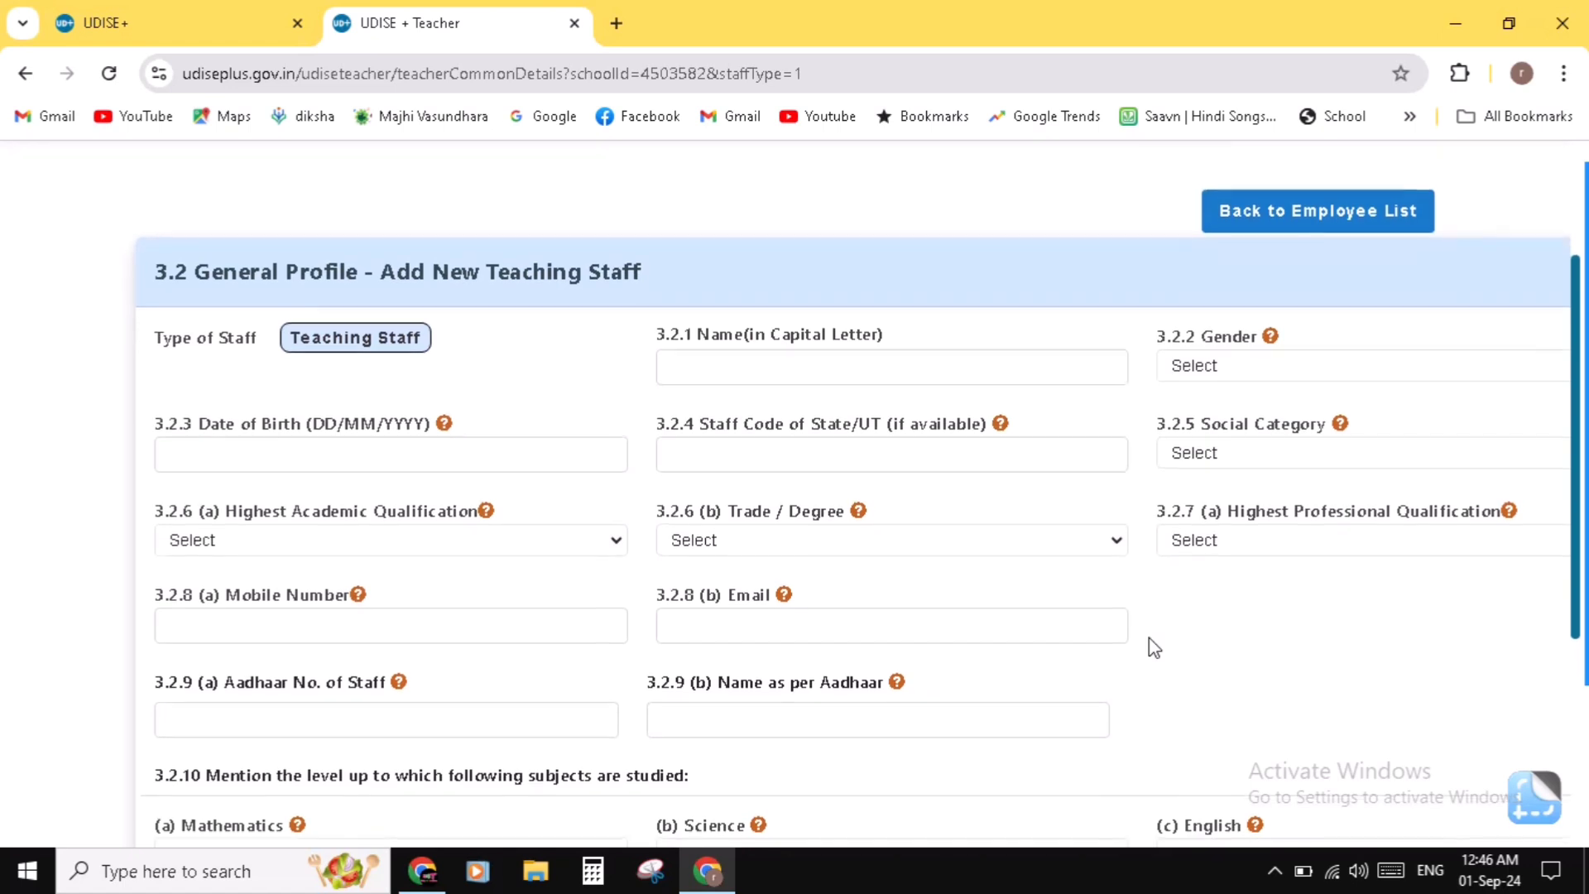
scroll(1148, 638, "down", 1)
Review the available choices for Gender, Social Category and Highest Academic Qualification without selecting any
left_click(1220, 381)
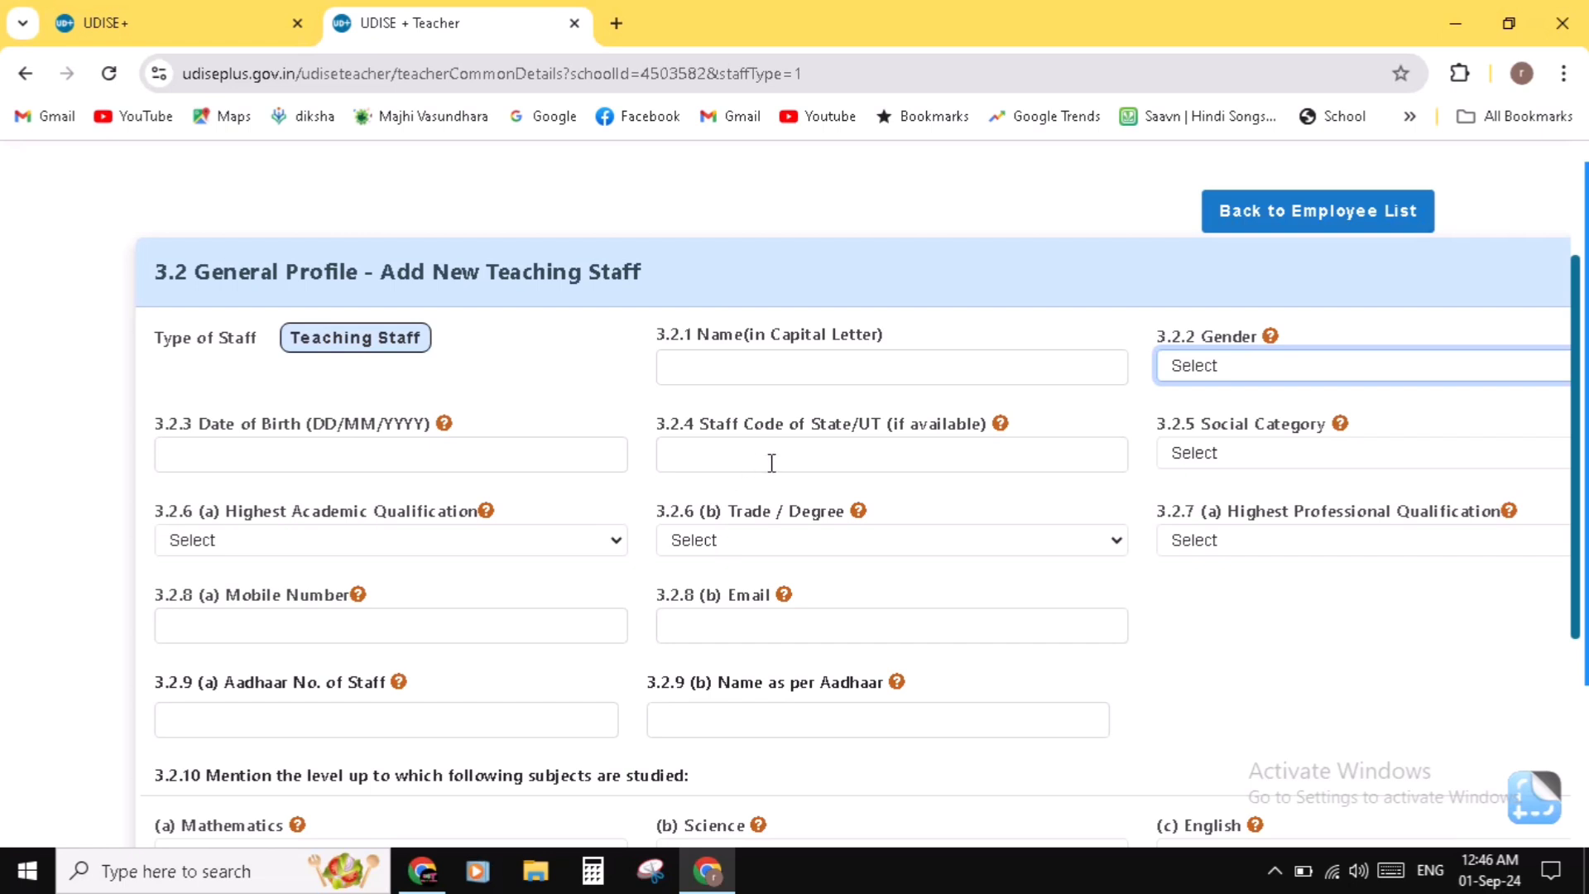
scroll(797, 462, "down", 1)
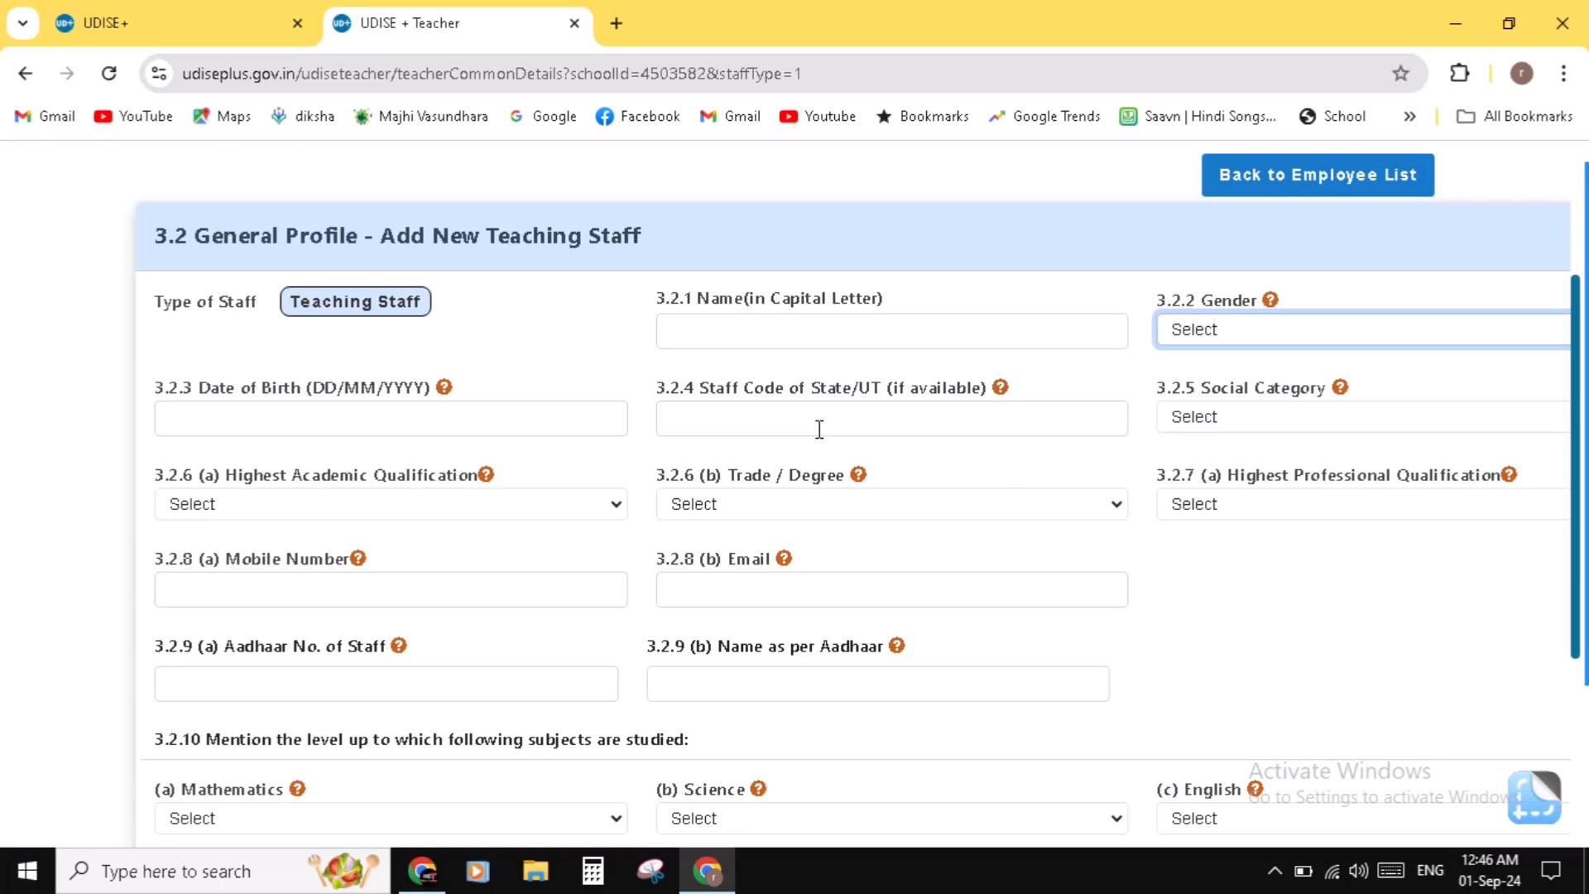
left_click(1221, 418)
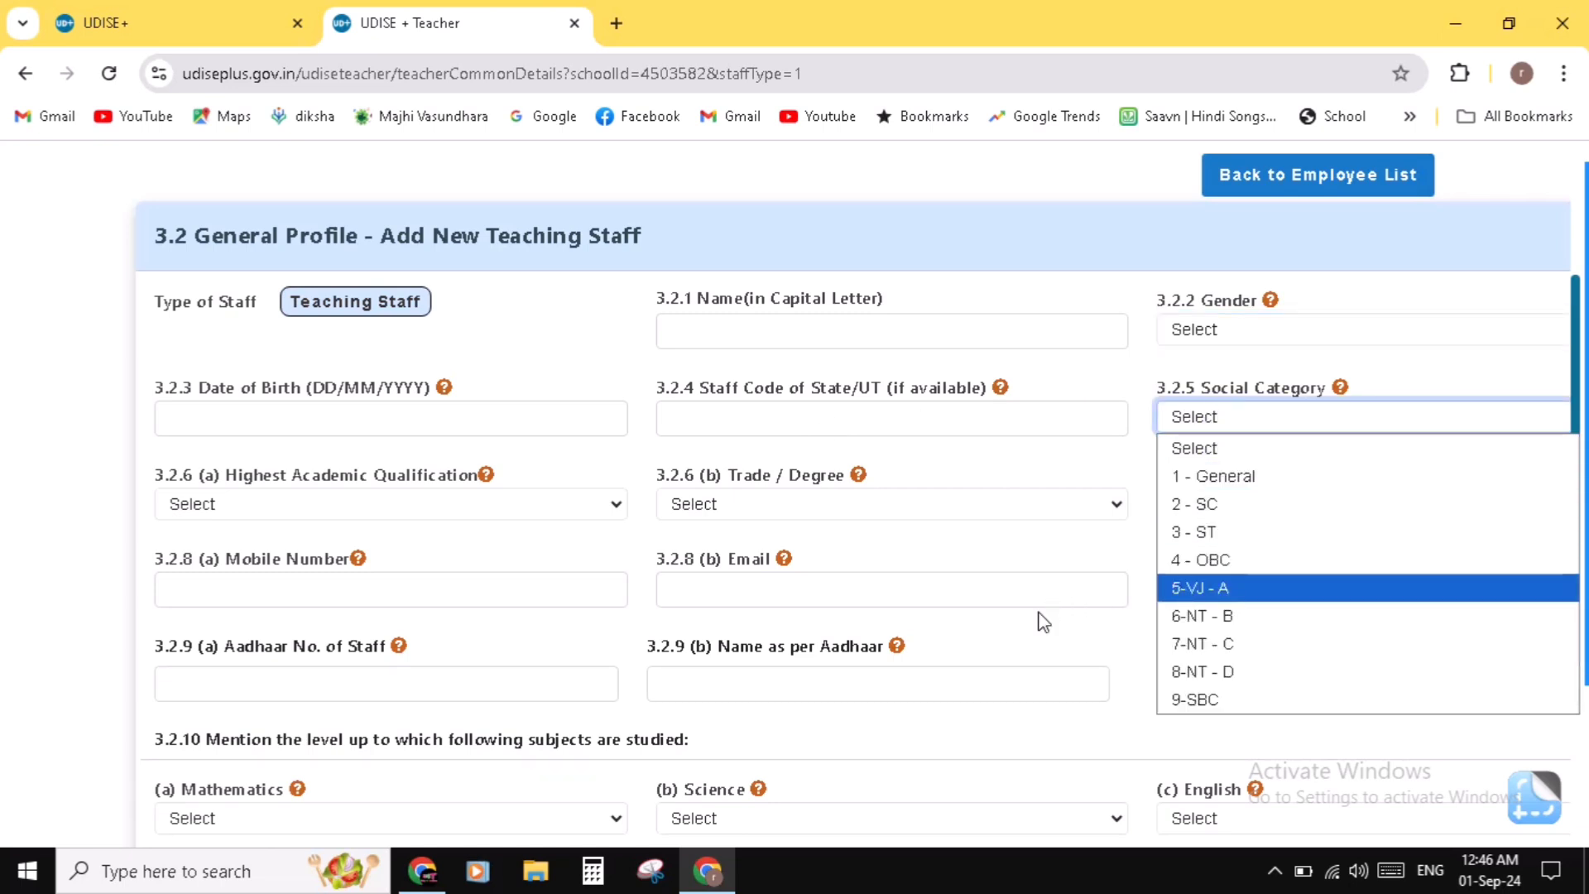
left_click(1000, 568)
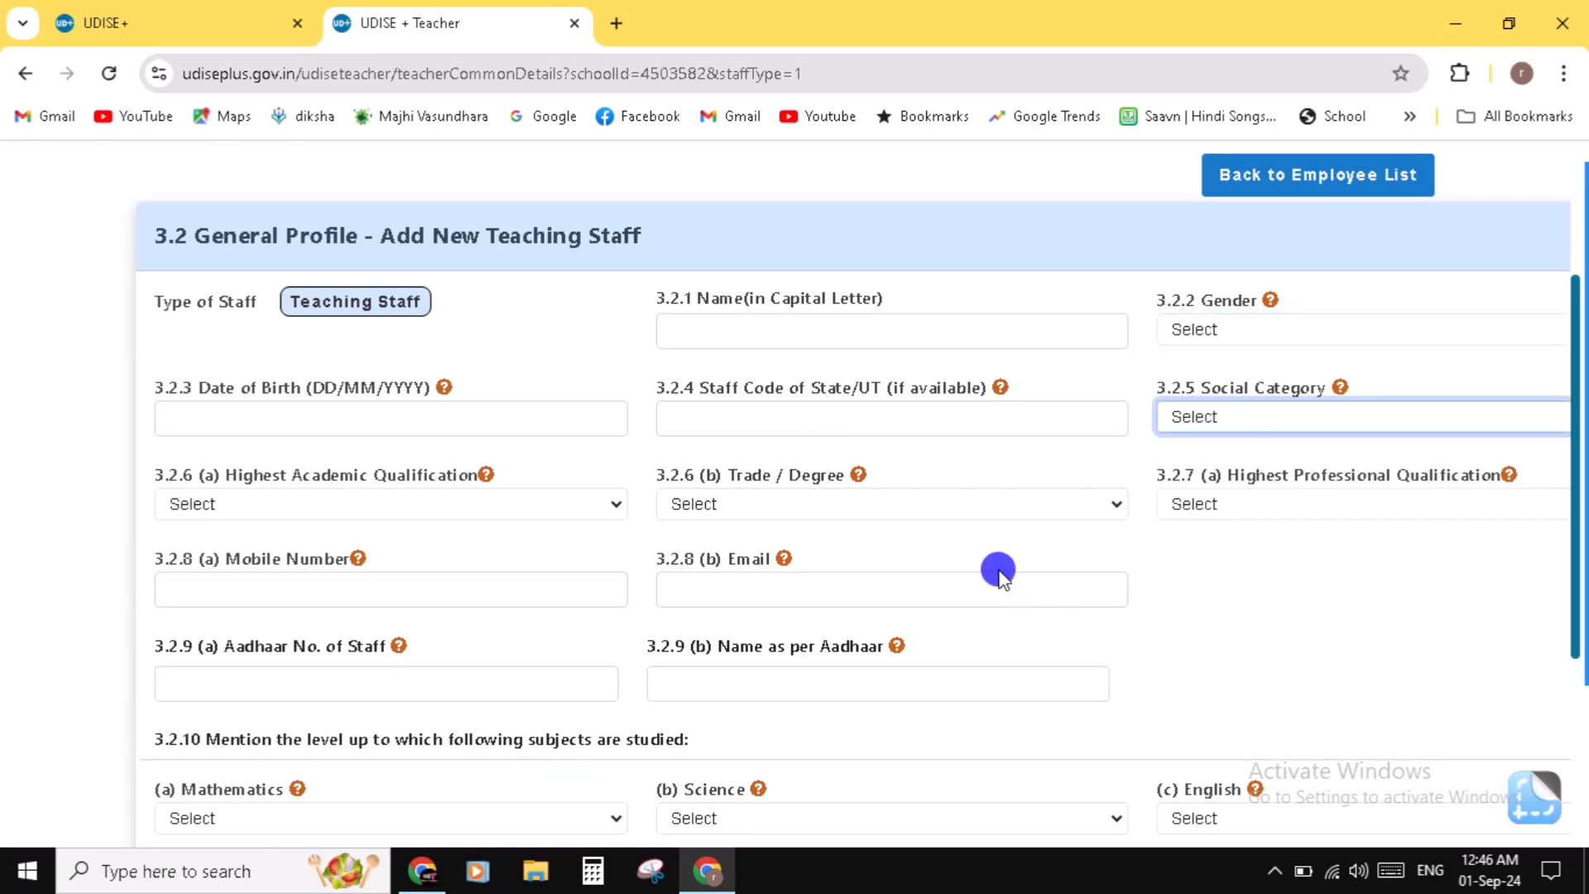
left_click(358, 506)
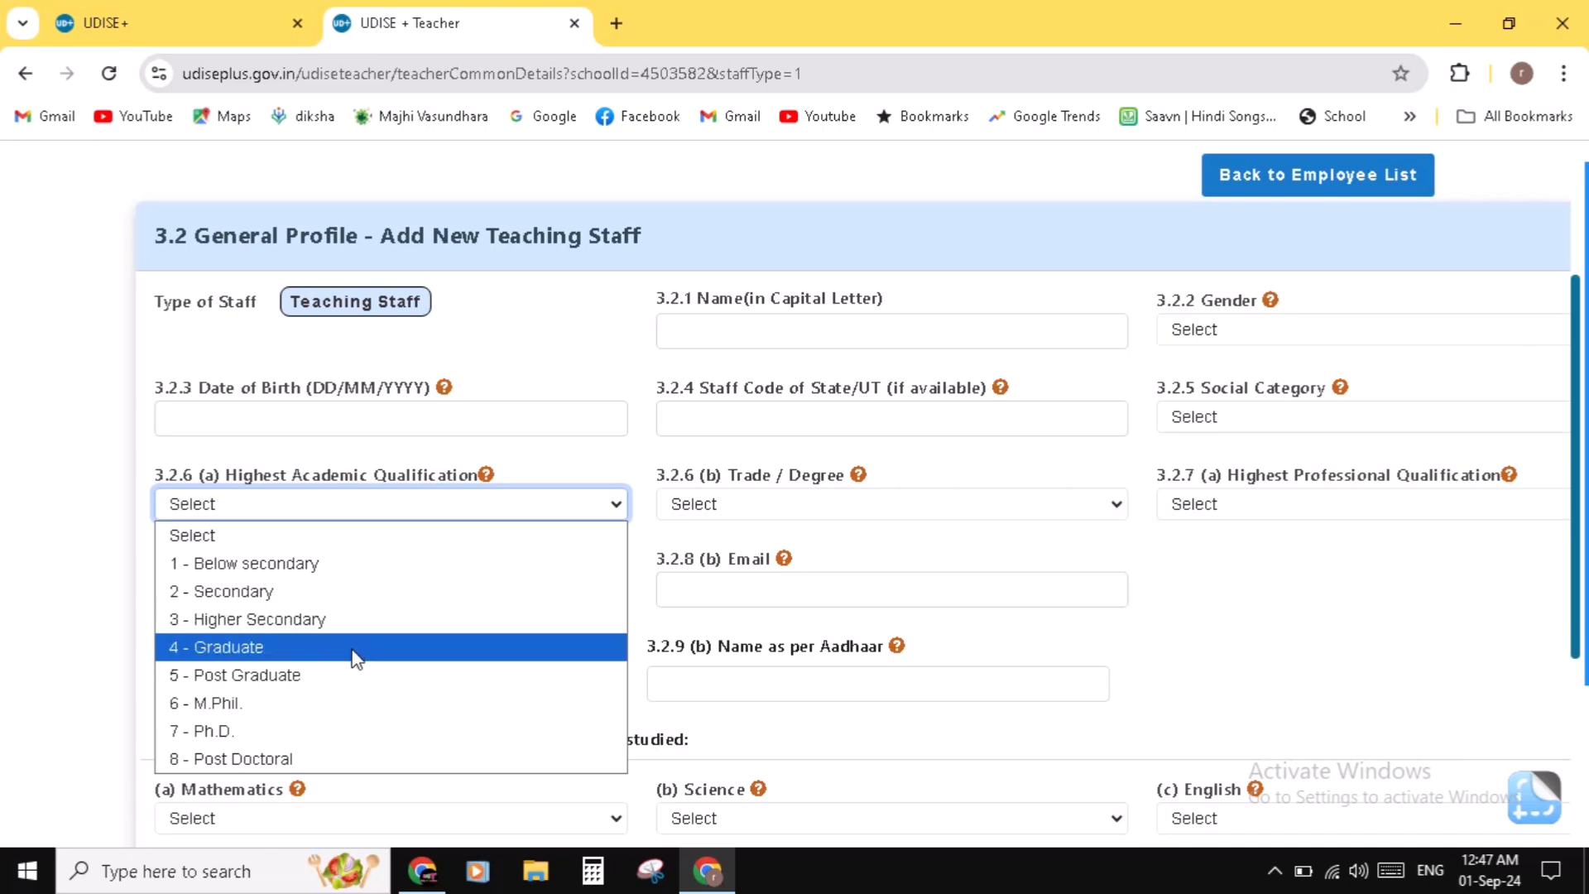
left_click(74, 538)
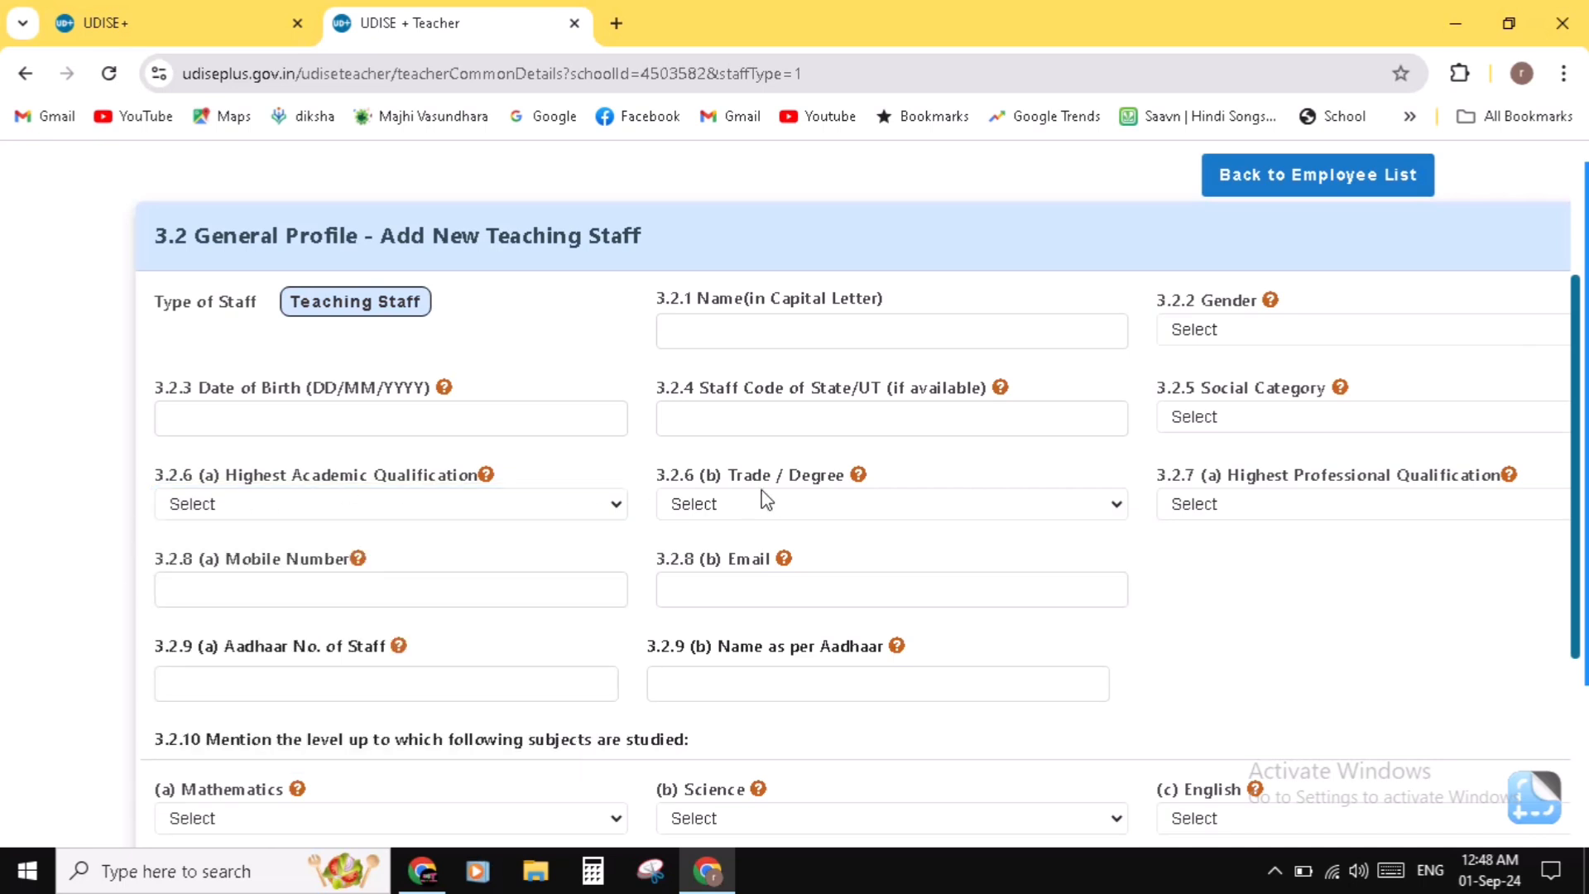
Set the Highest Academic Qualification to 5 - Post Graduate and review the matching Trade / Degree choices
left_click(604, 510)
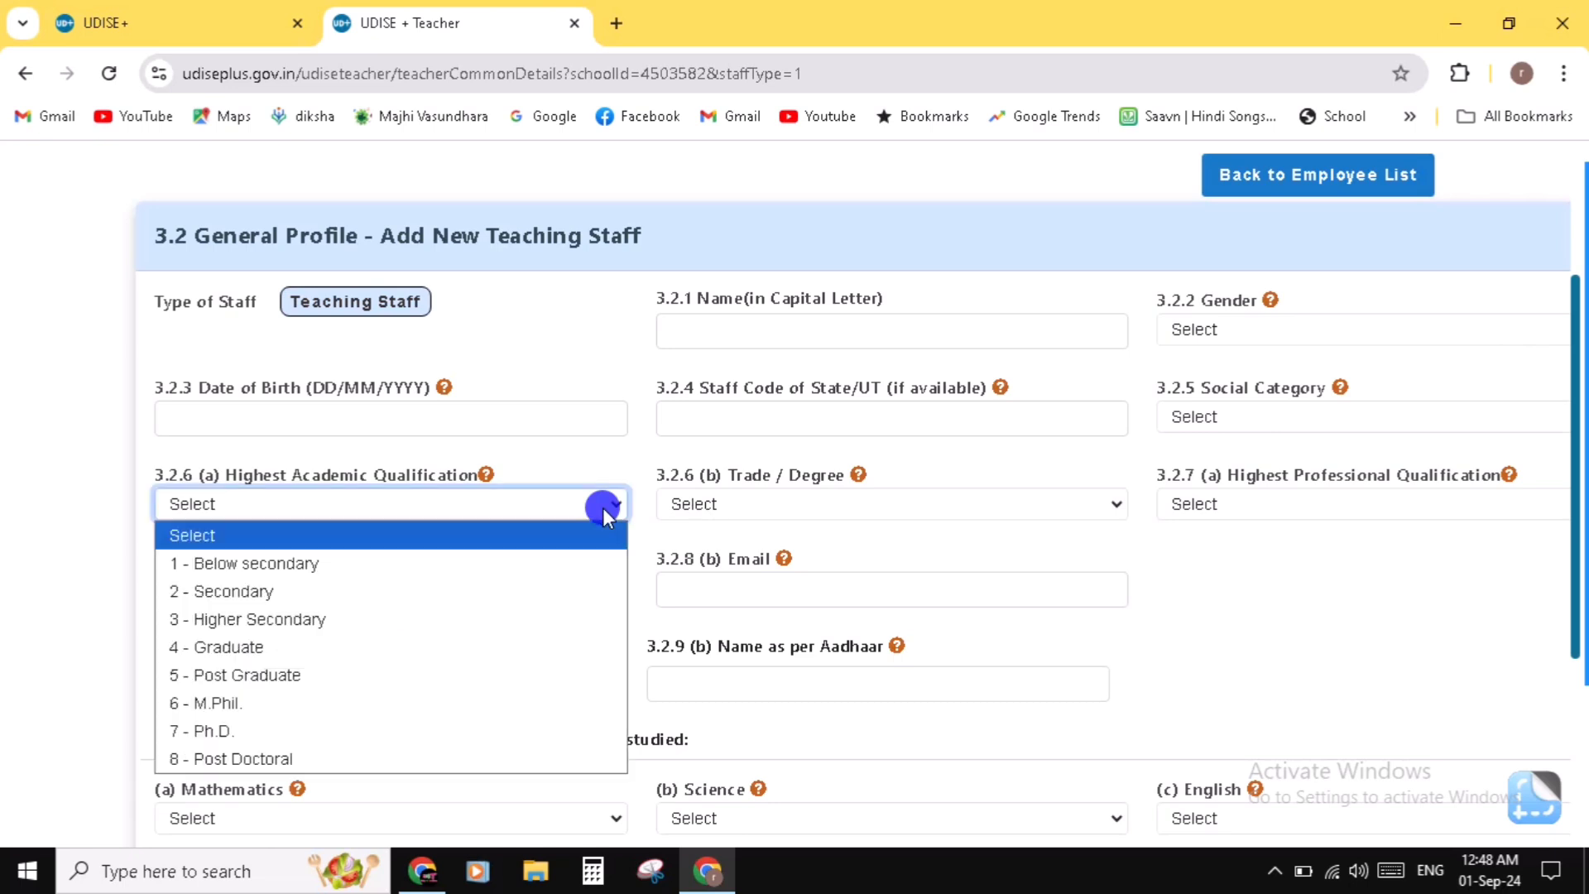
left_click(385, 669)
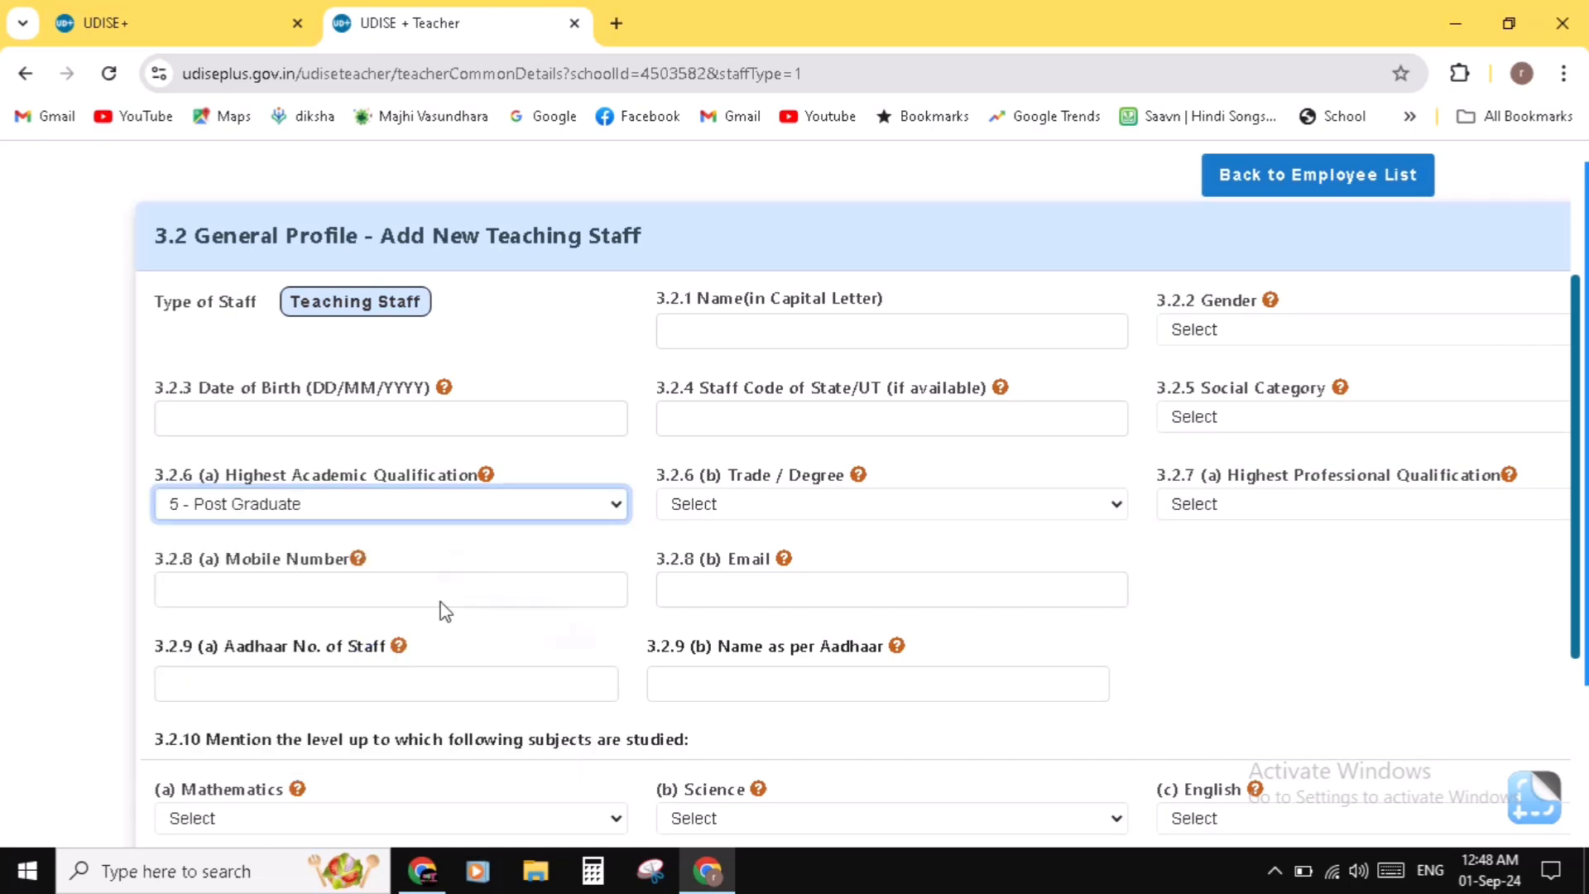
left_click(773, 500)
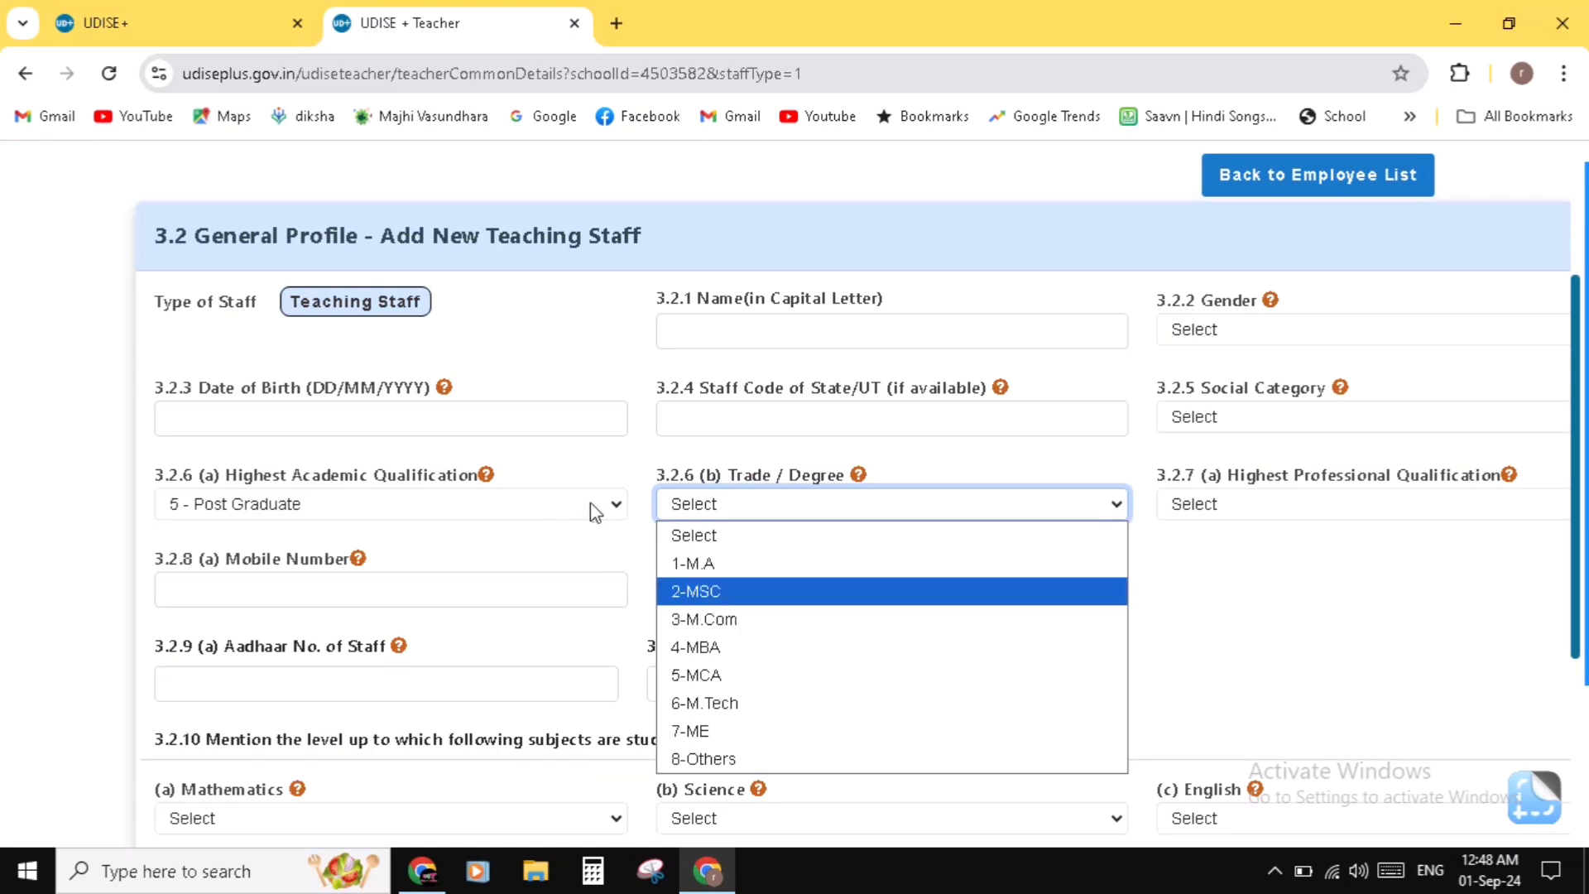
left_click(601, 541)
Set the Highest Academic Qualification to 3 - Higher Secondary and check the Trade / Degree choices
left_click(613, 509)
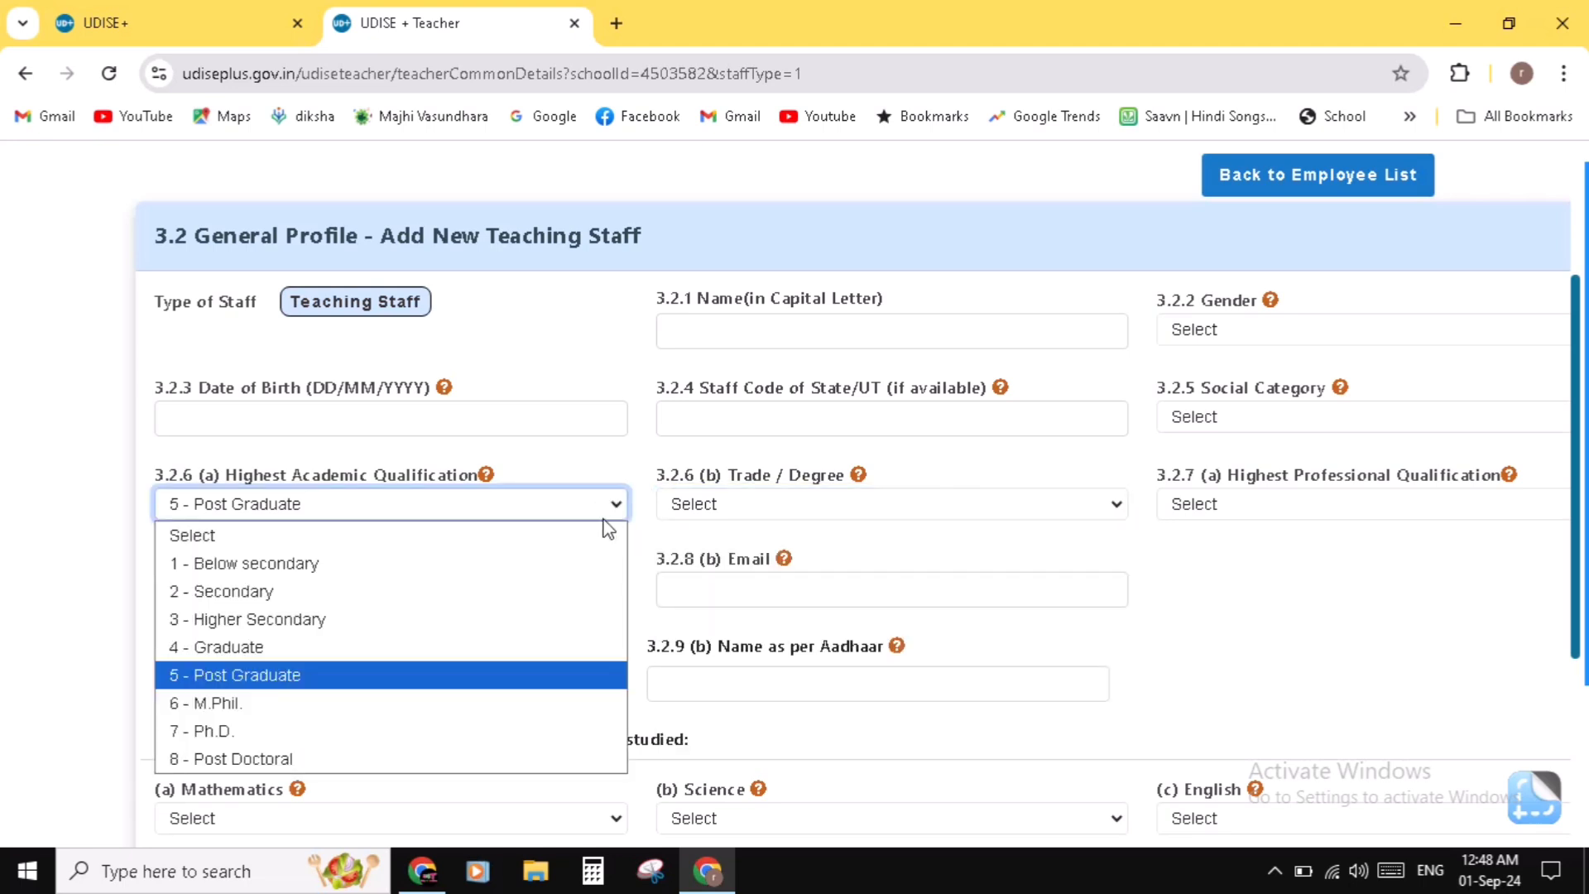
key("Escape")
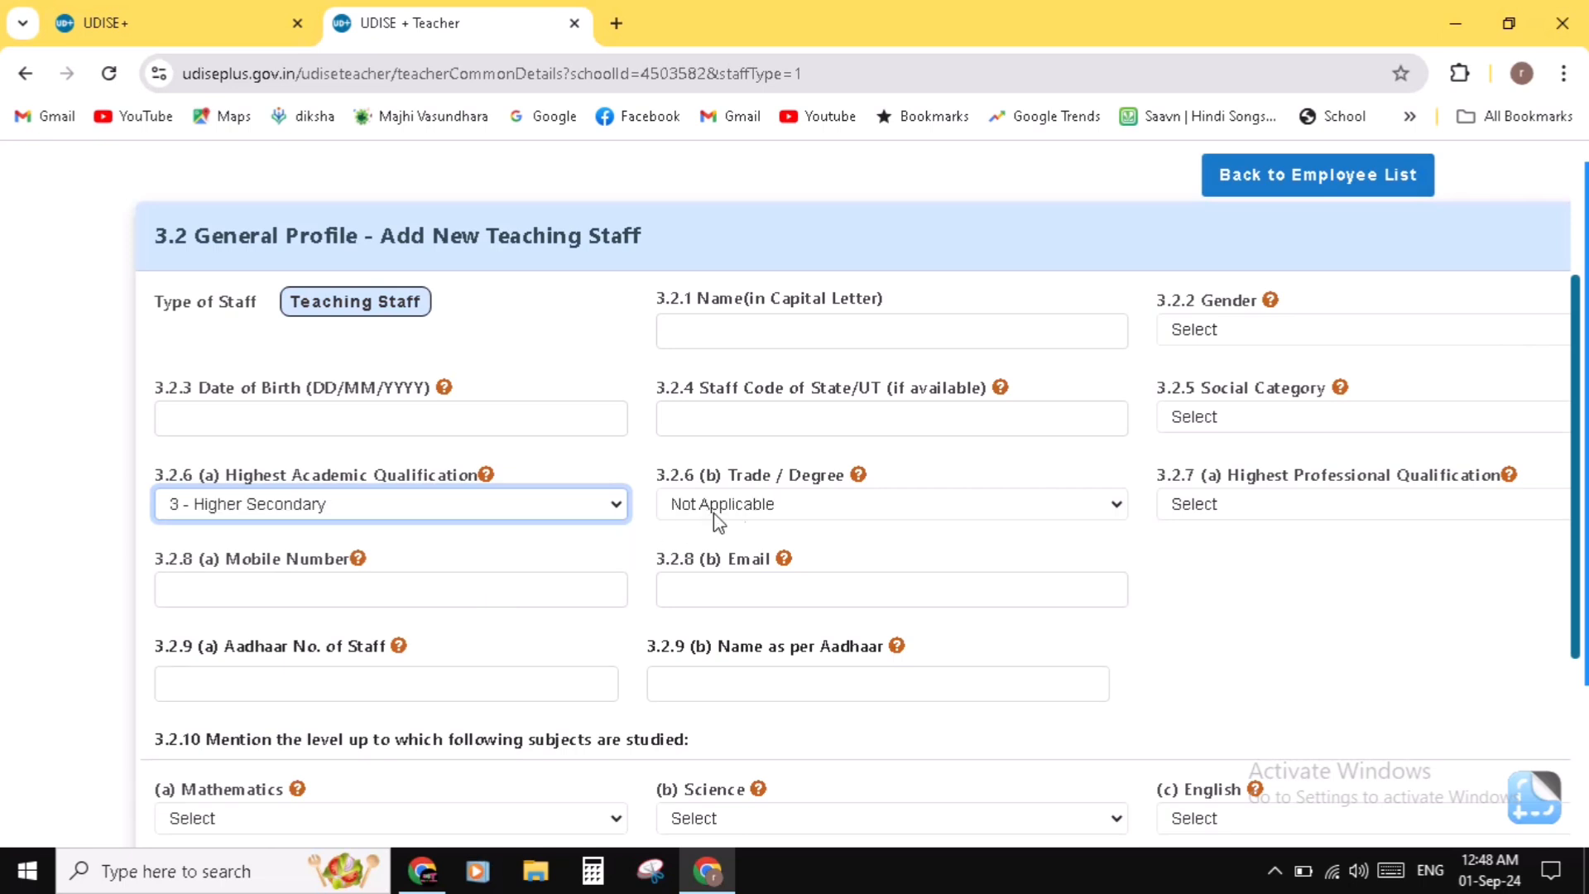
left_click(756, 503)
left_click(759, 496)
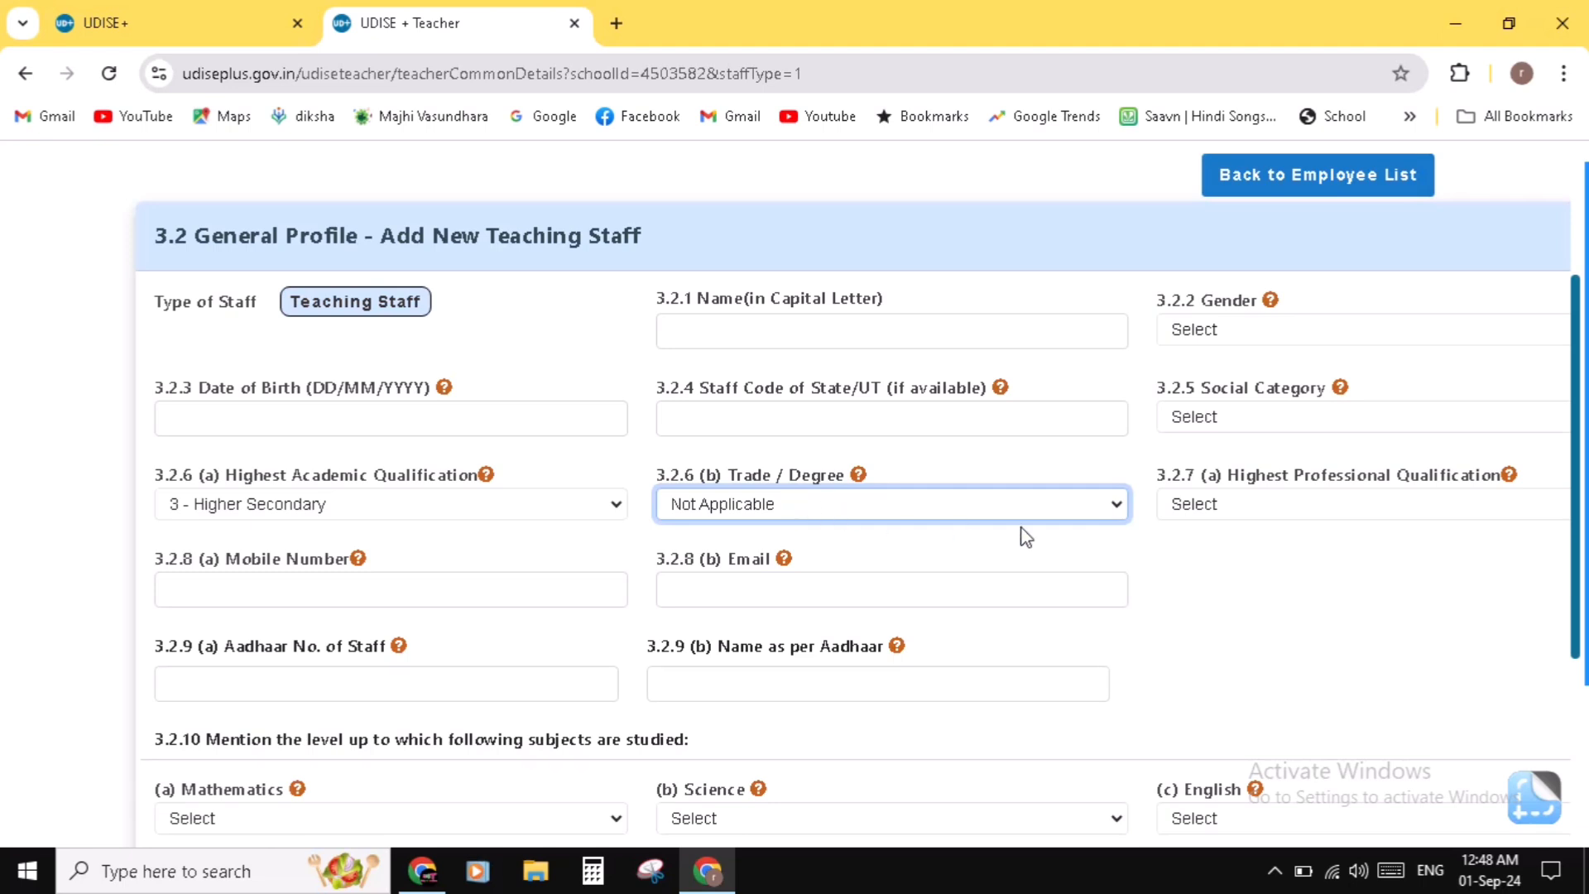
Review the available choices for Highest Professional Qualification and leave it unselected
left_click(1351, 505)
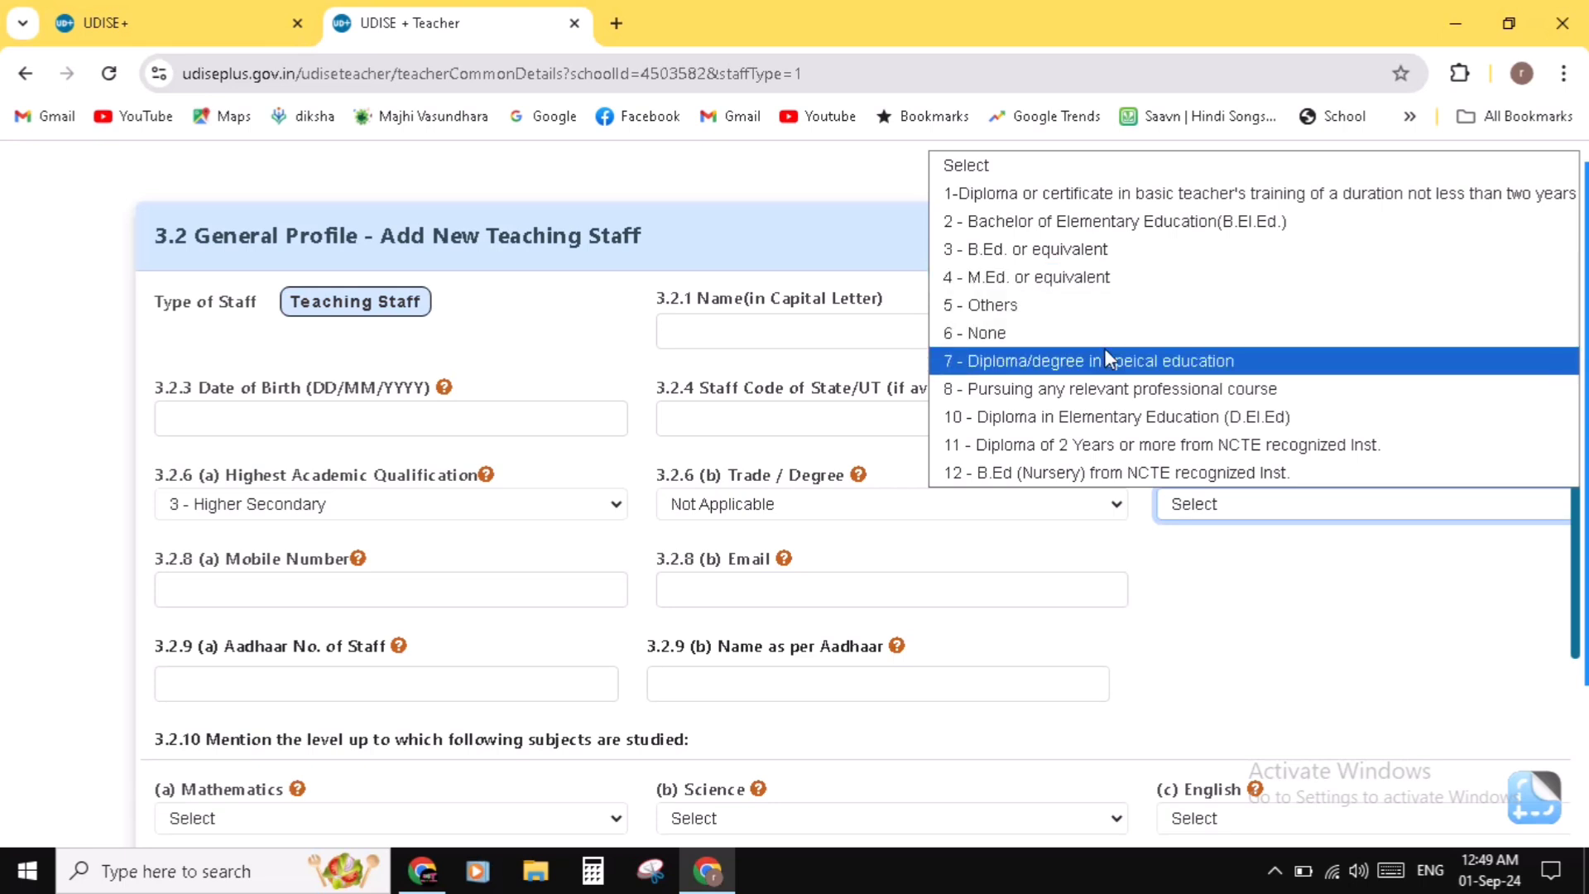
left_click(1114, 583)
left_click(1114, 584)
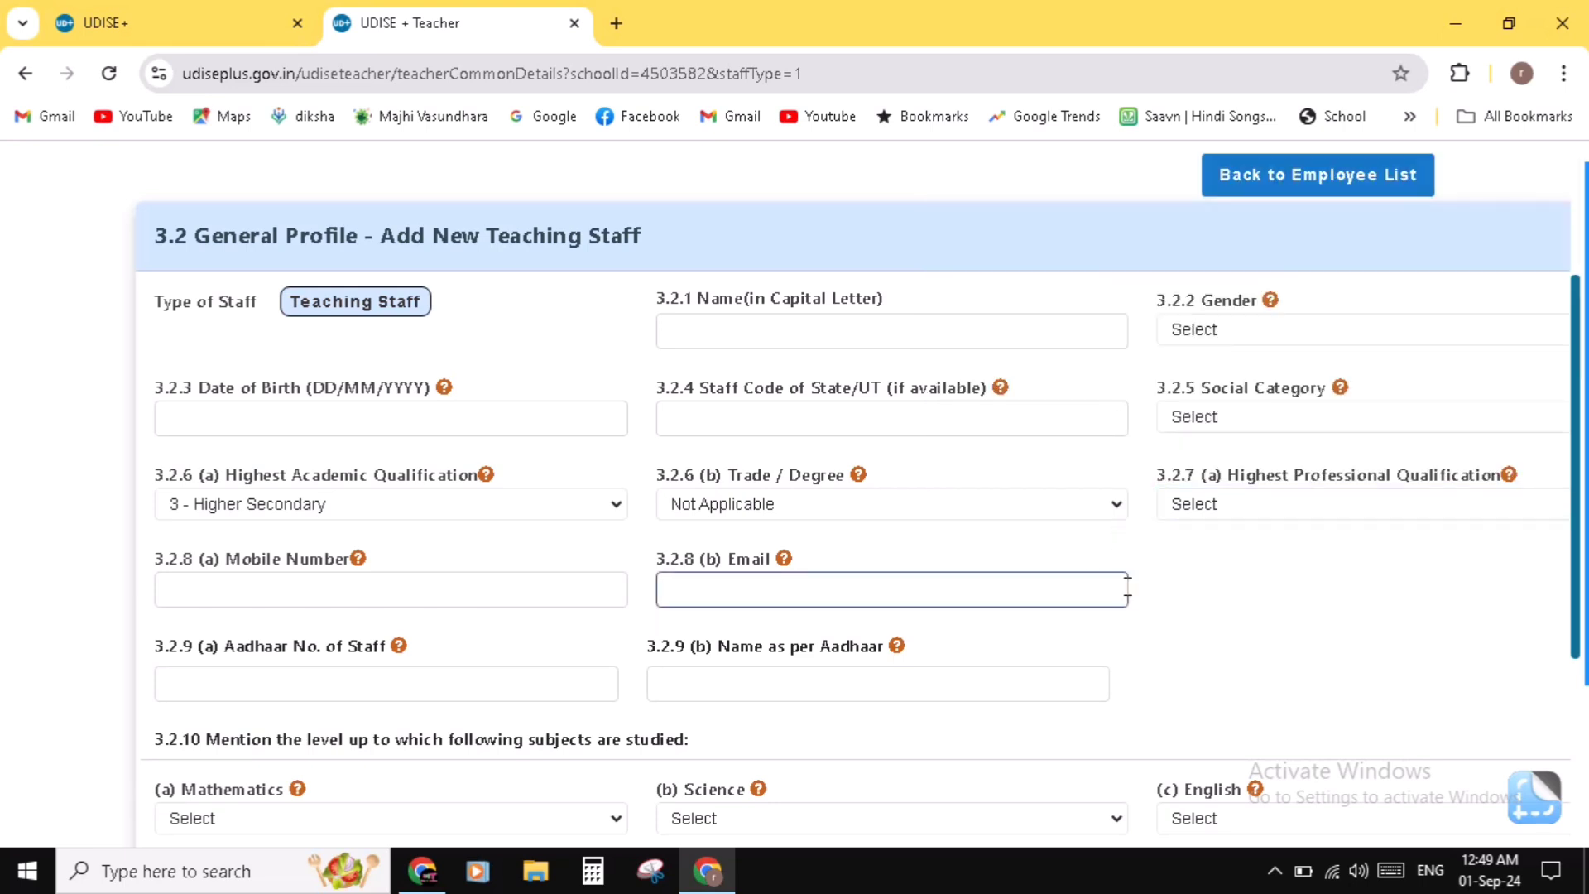
Go through the empty mobile number, email and Aadhaar fields and the remaining subject-level and appointment fields of the form
scroll(1127, 586, "down", 1)
left_click(468, 476)
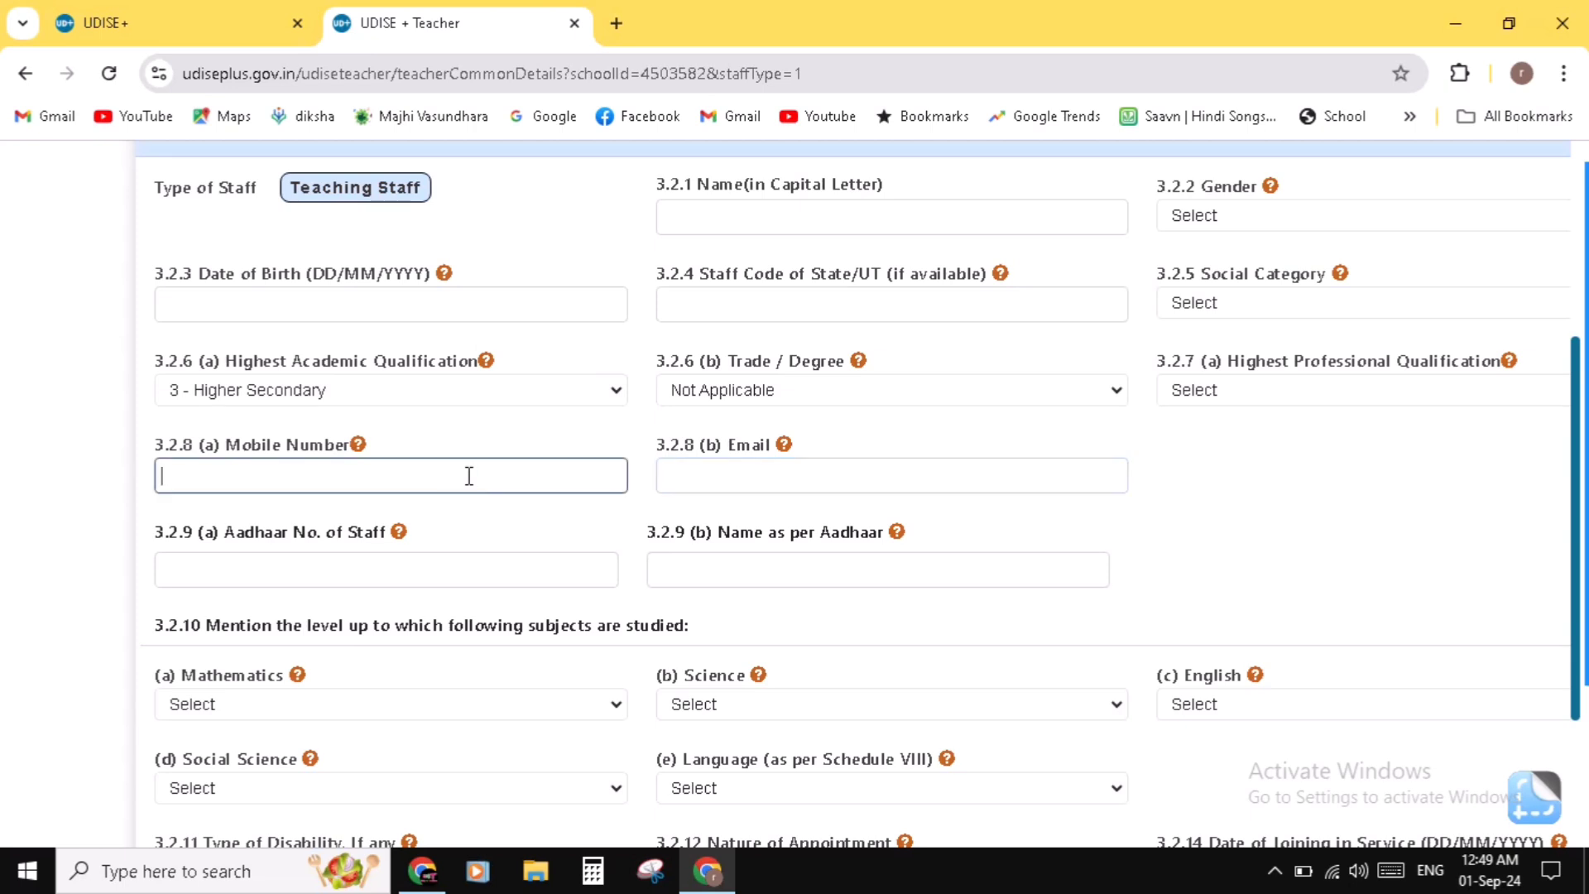
left_click(724, 490)
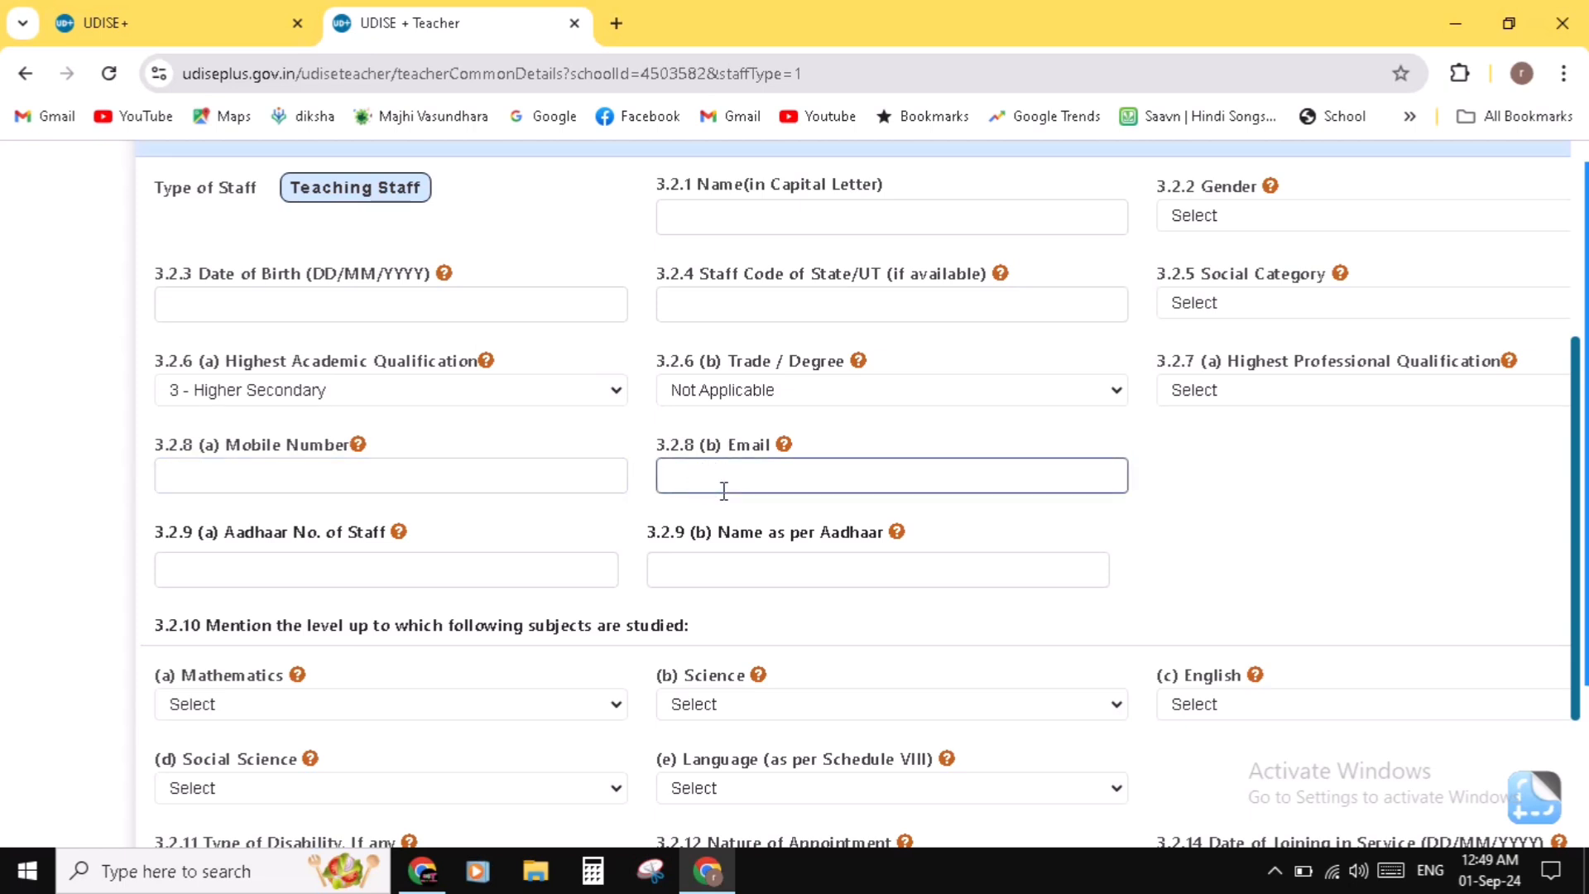
scroll(724, 490, "down", 1)
left_click(341, 456)
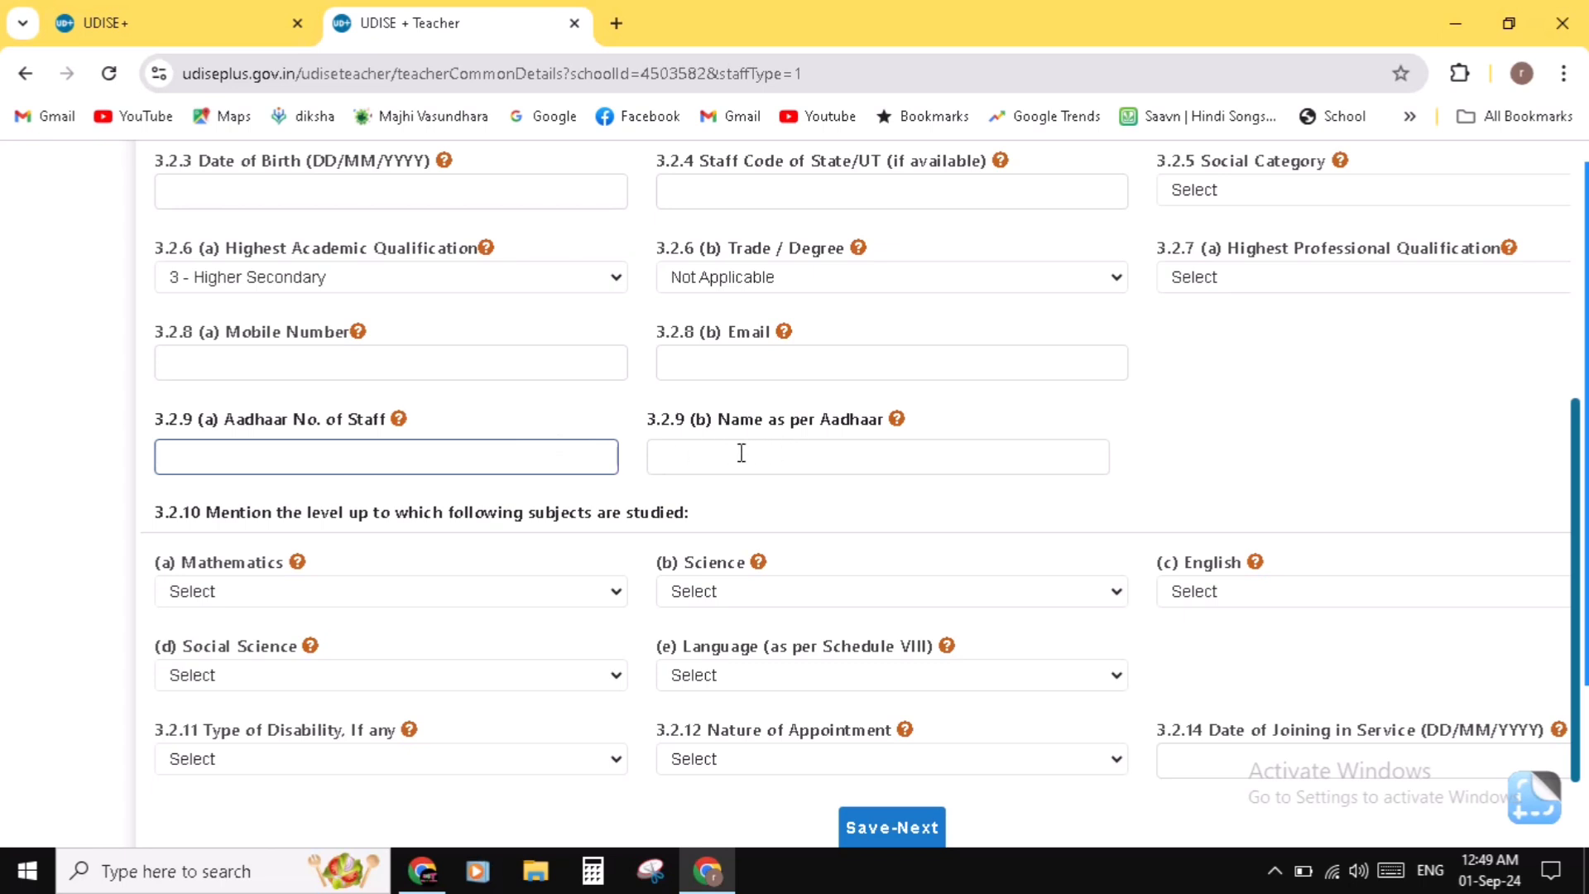
left_click(753, 504)
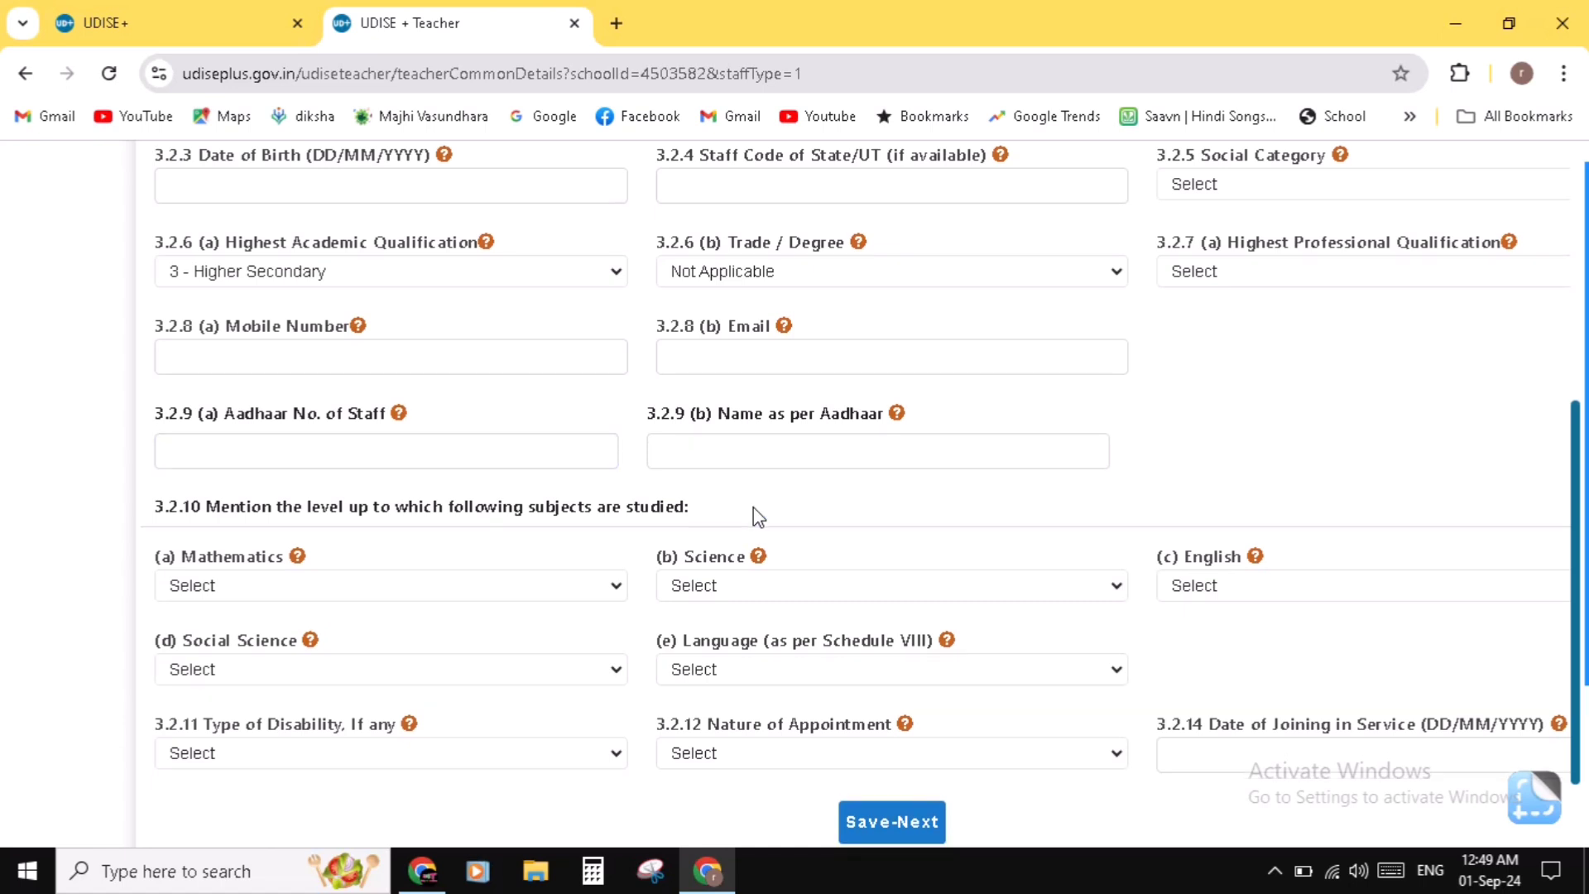
scroll(386, 456, "down", 2)
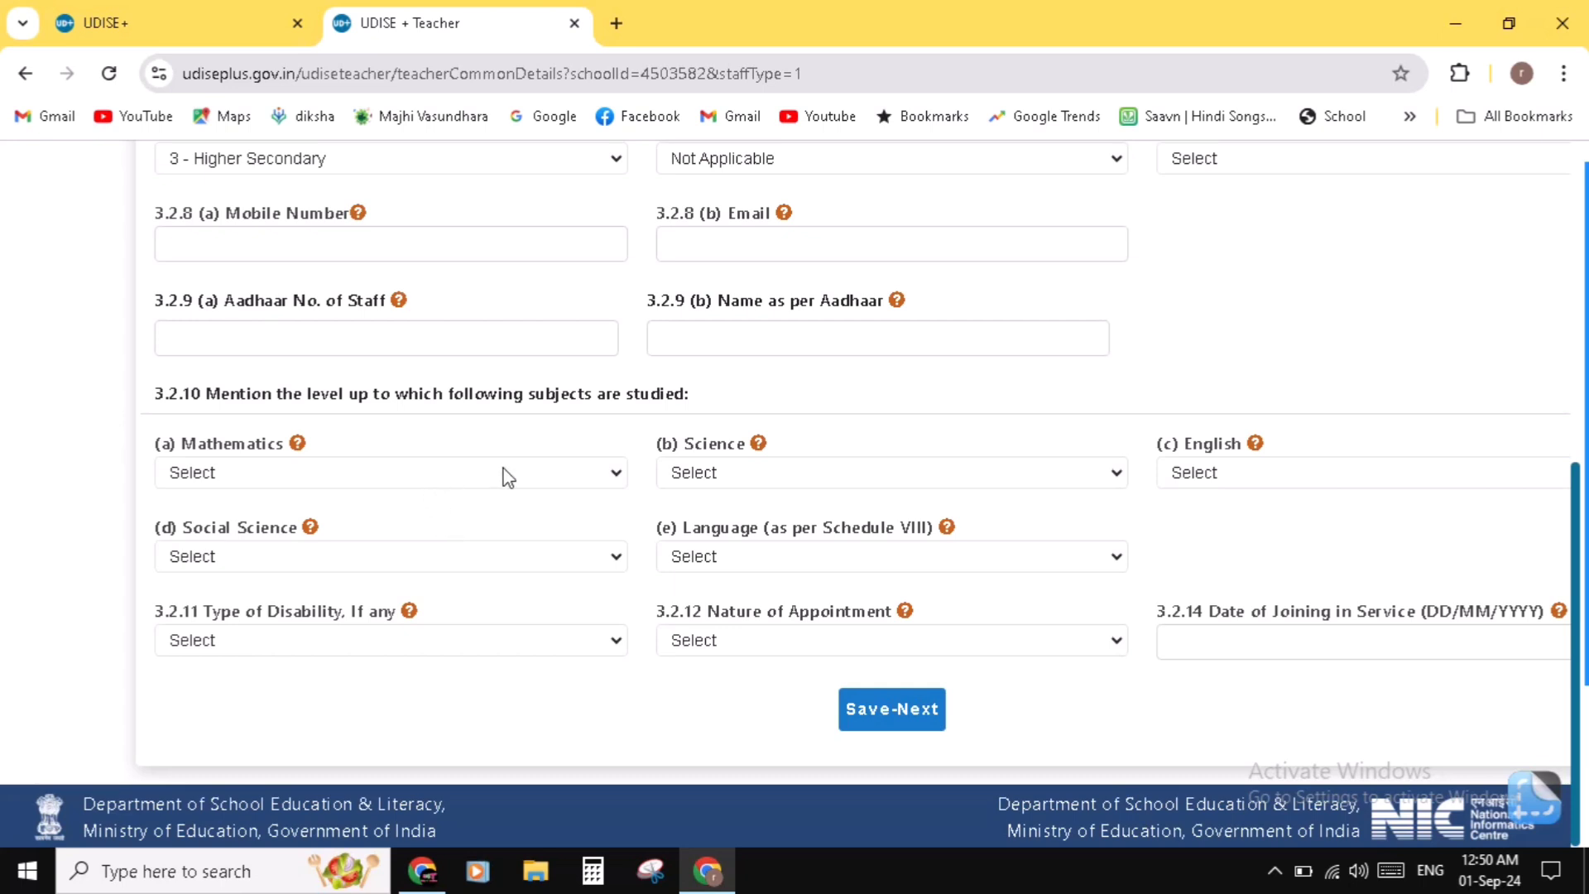
Review the level choices for Mathematics and the Type of Disability choices, leaving both fields unselected
left_click(574, 473)
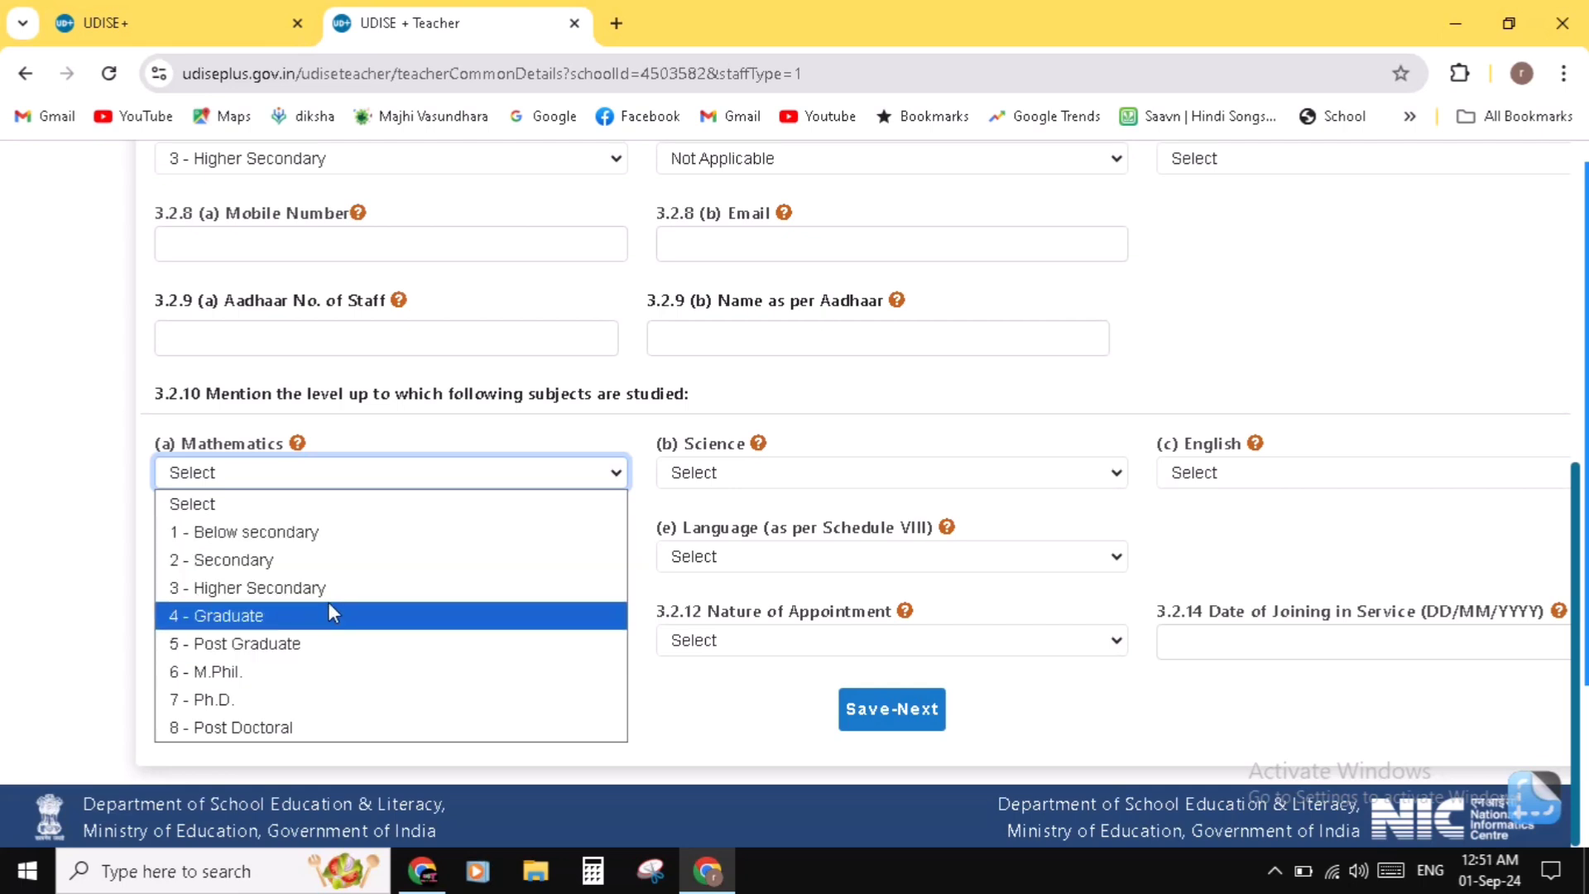
left_click(364, 428)
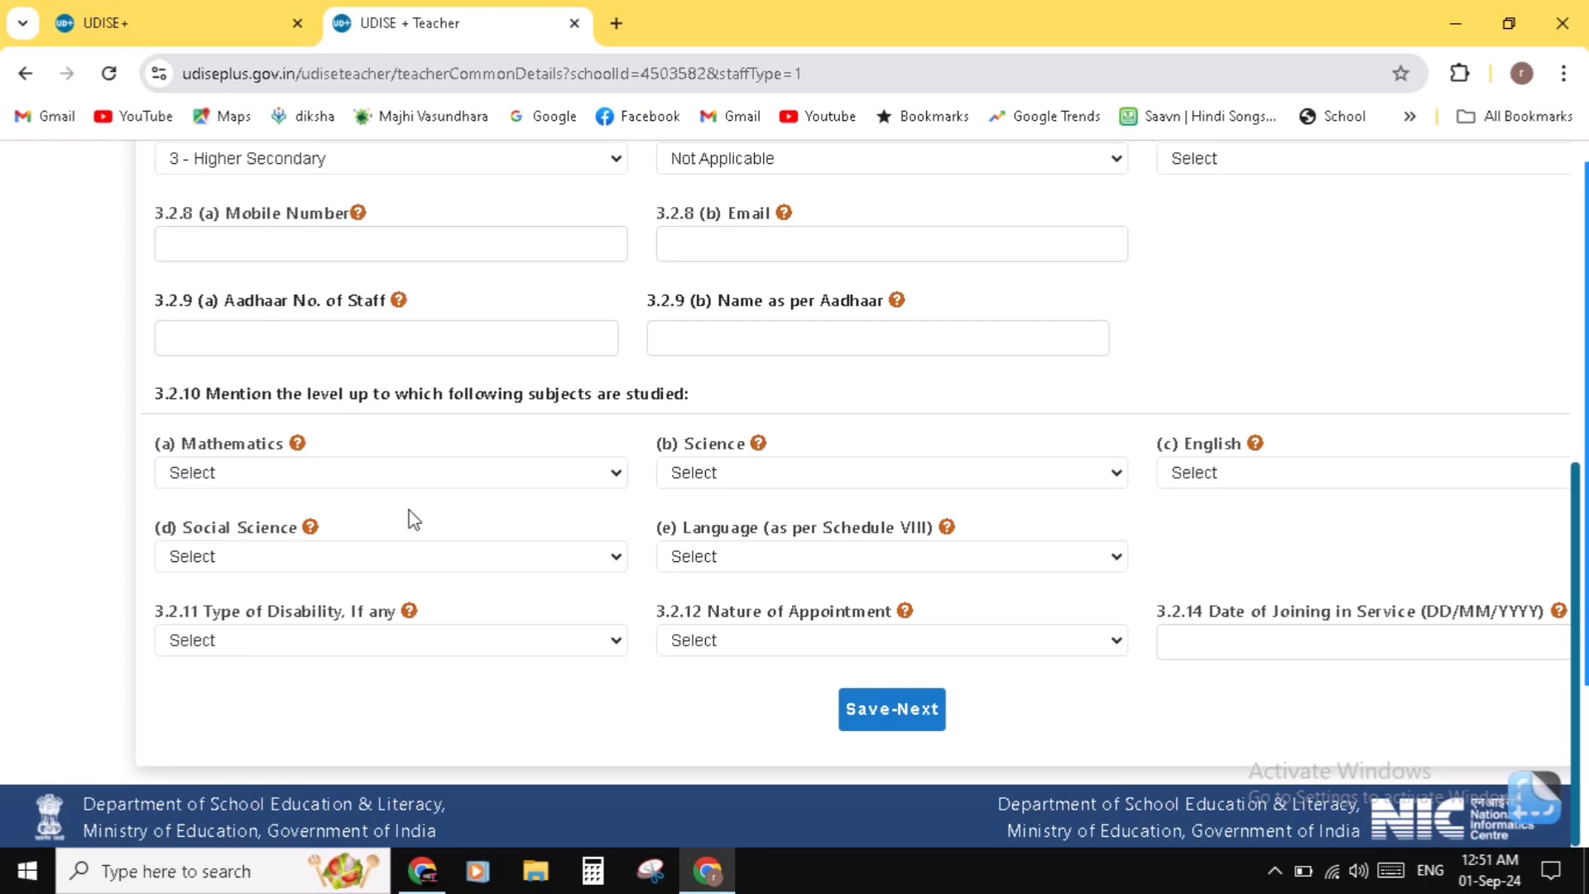
left_click(325, 647)
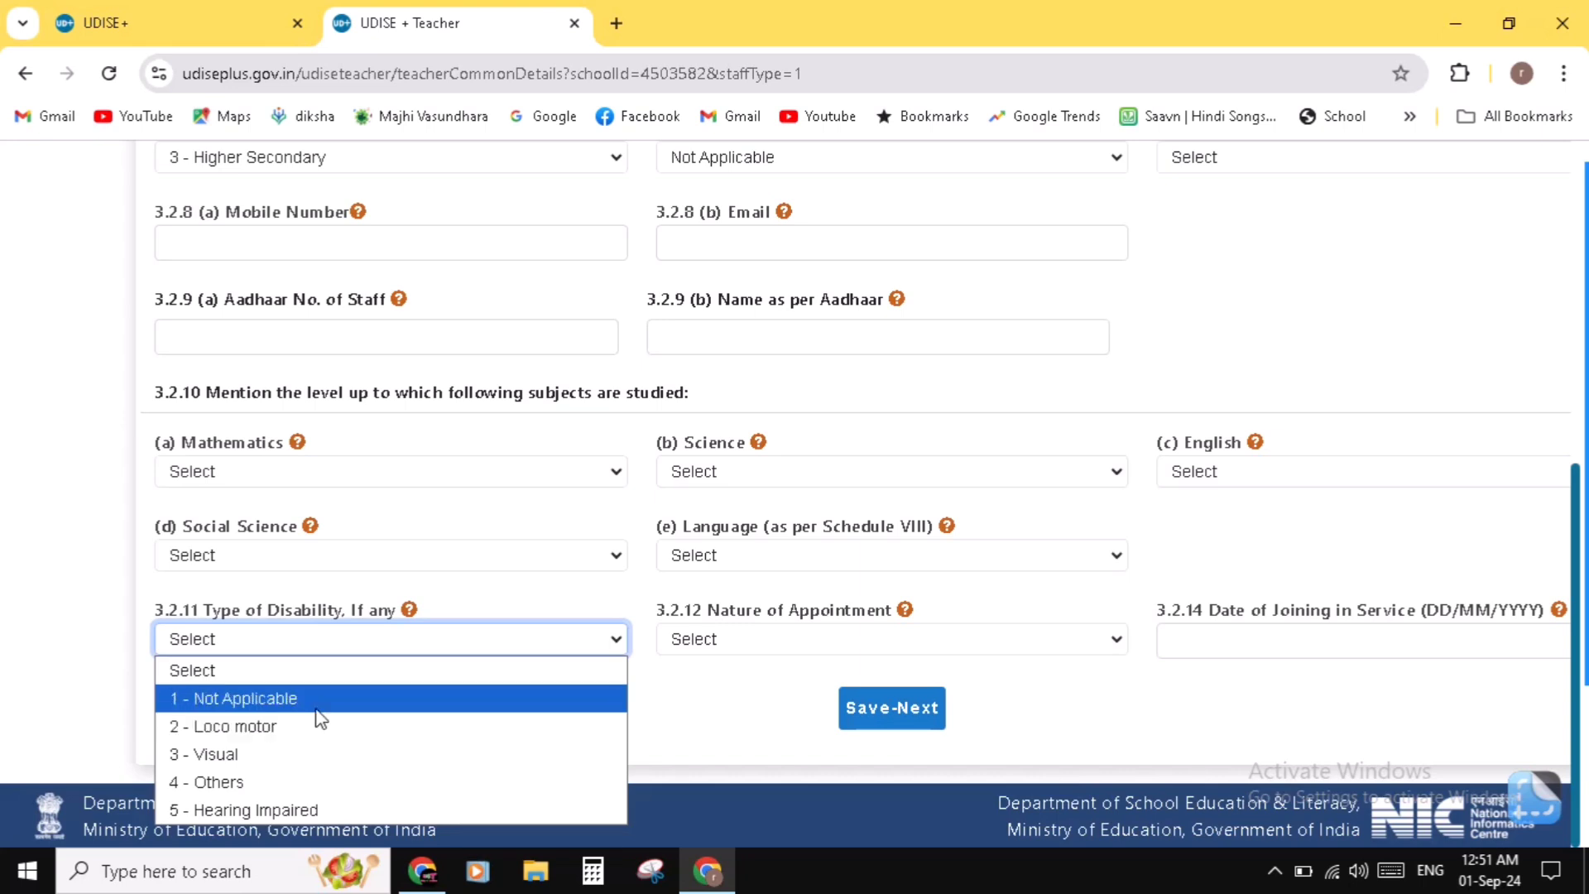
left_click(525, 577)
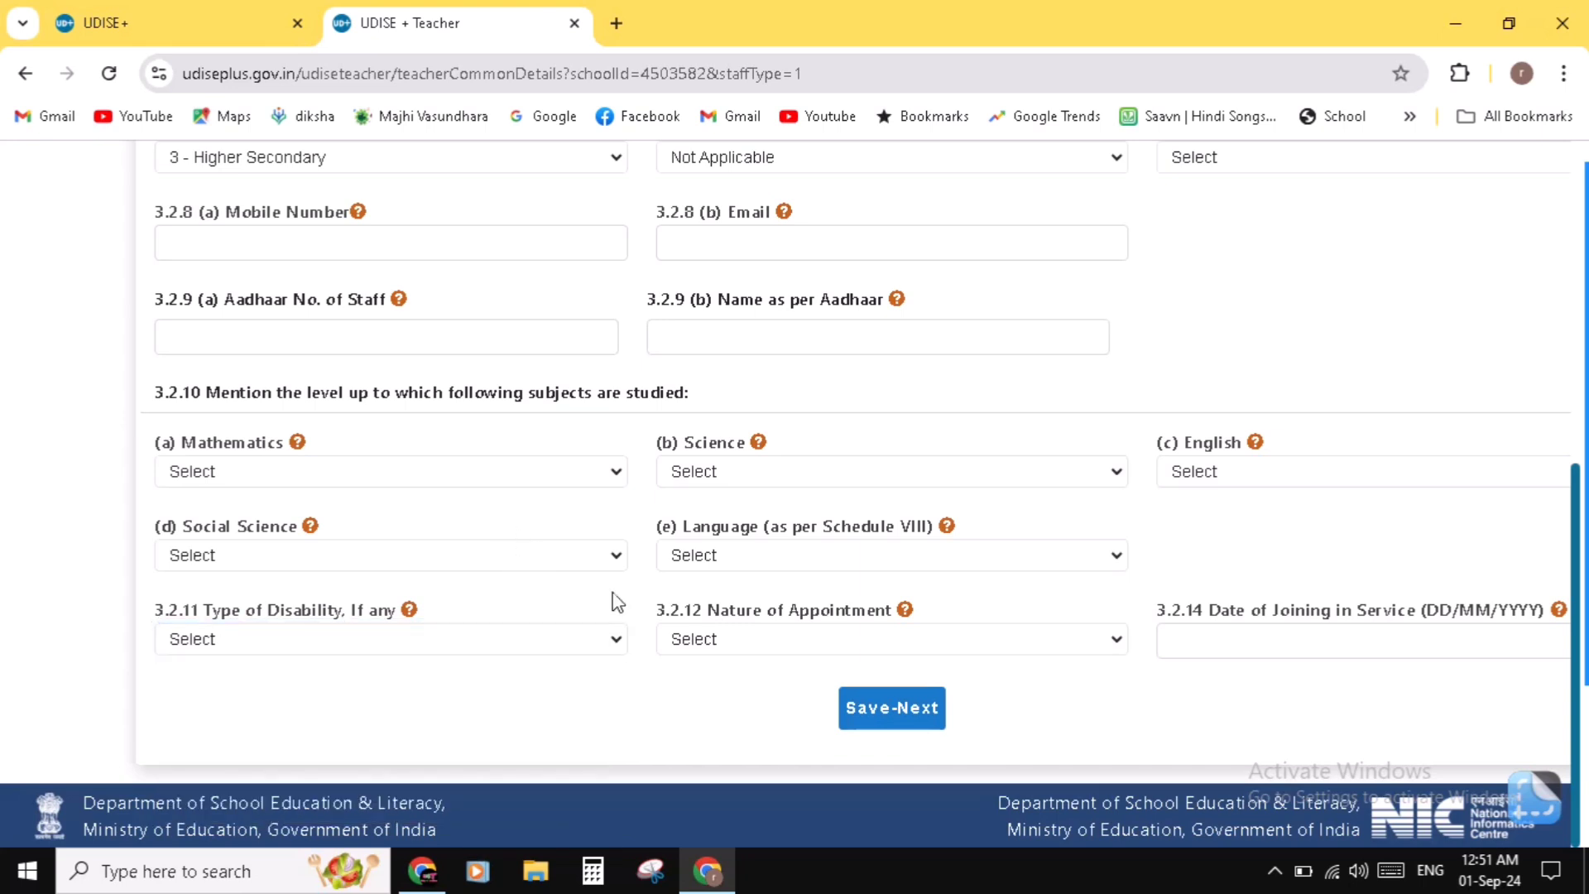
Set the Nature of Appointment to 1 - Regular, and save and confirm the completed General Profile
left_click(793, 637)
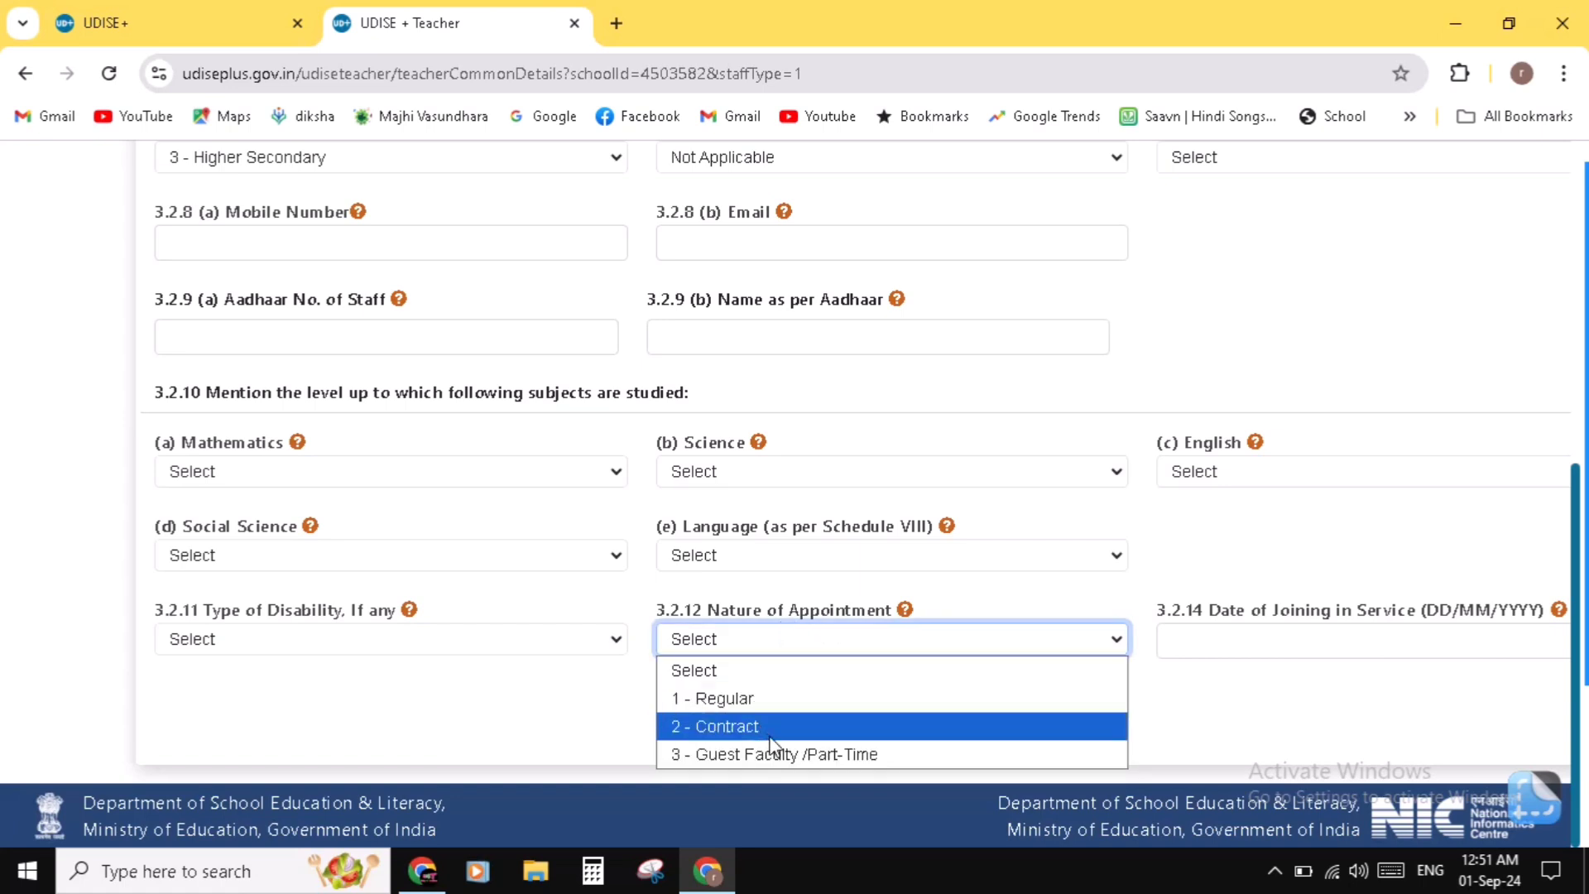
left_click(739, 704)
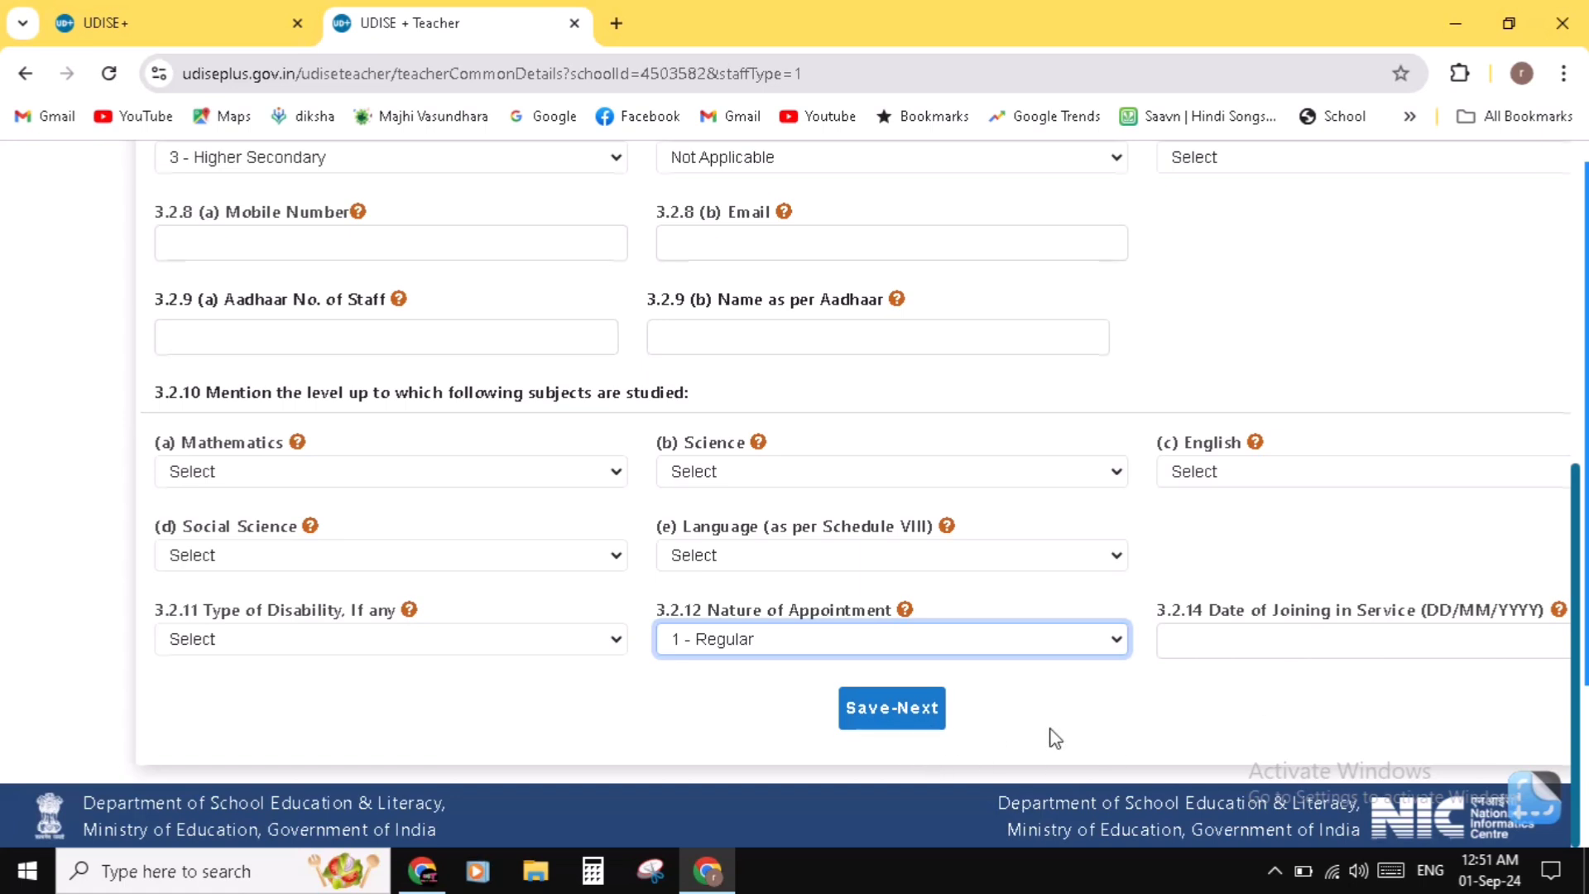
scroll(1051, 737, "up", 2)
scroll(1053, 738, "up", 2)
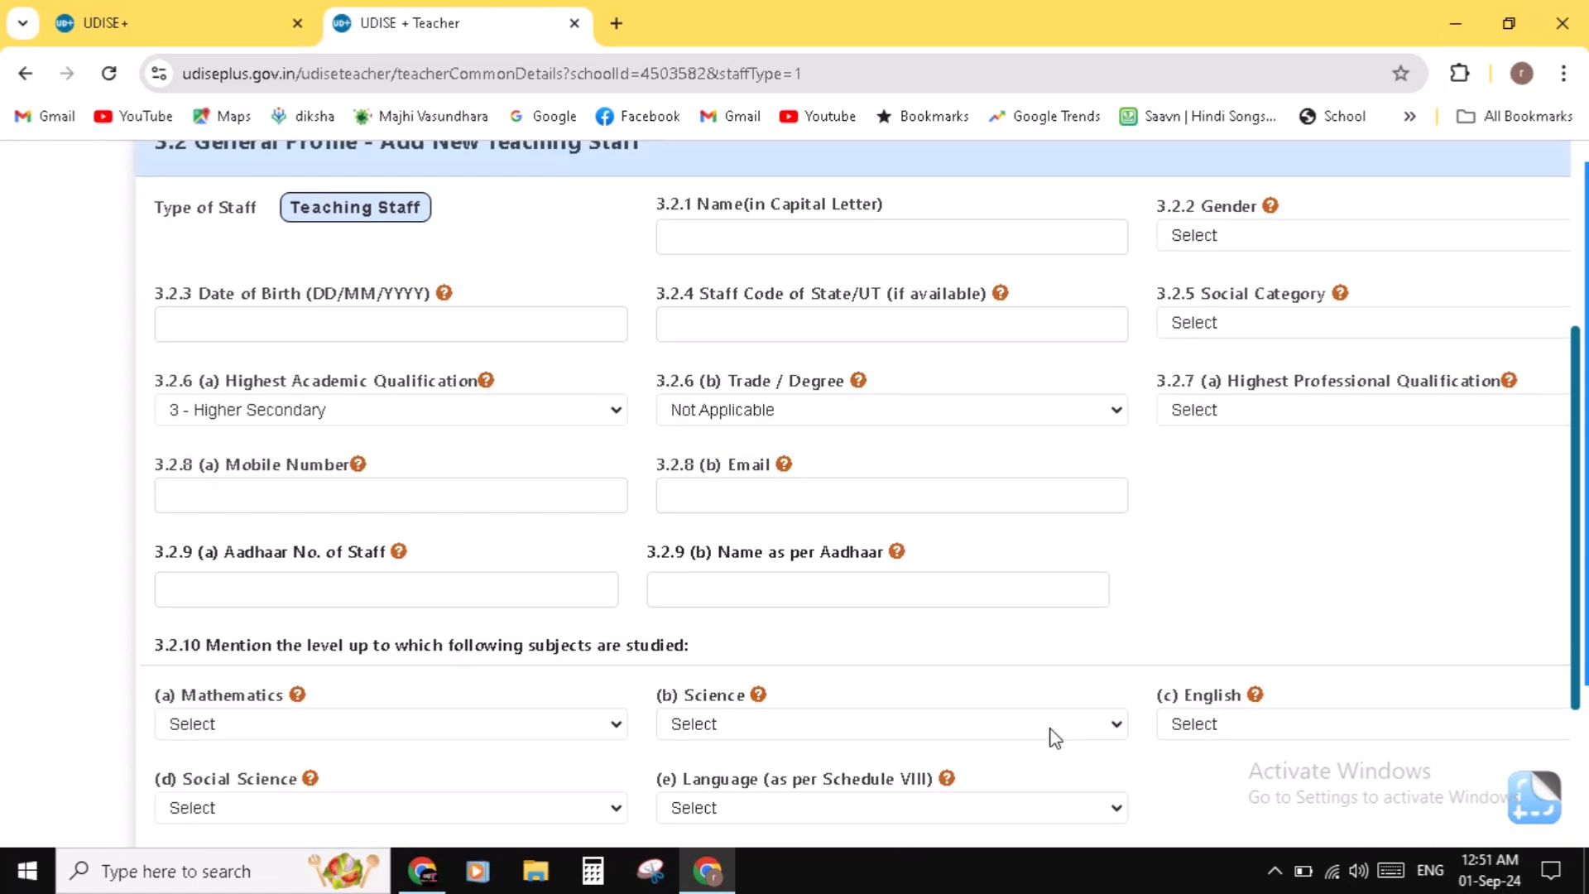
scroll(1054, 737, "up", 1)
scroll(1053, 738, "down", 2)
scroll(1054, 737, "down", 2)
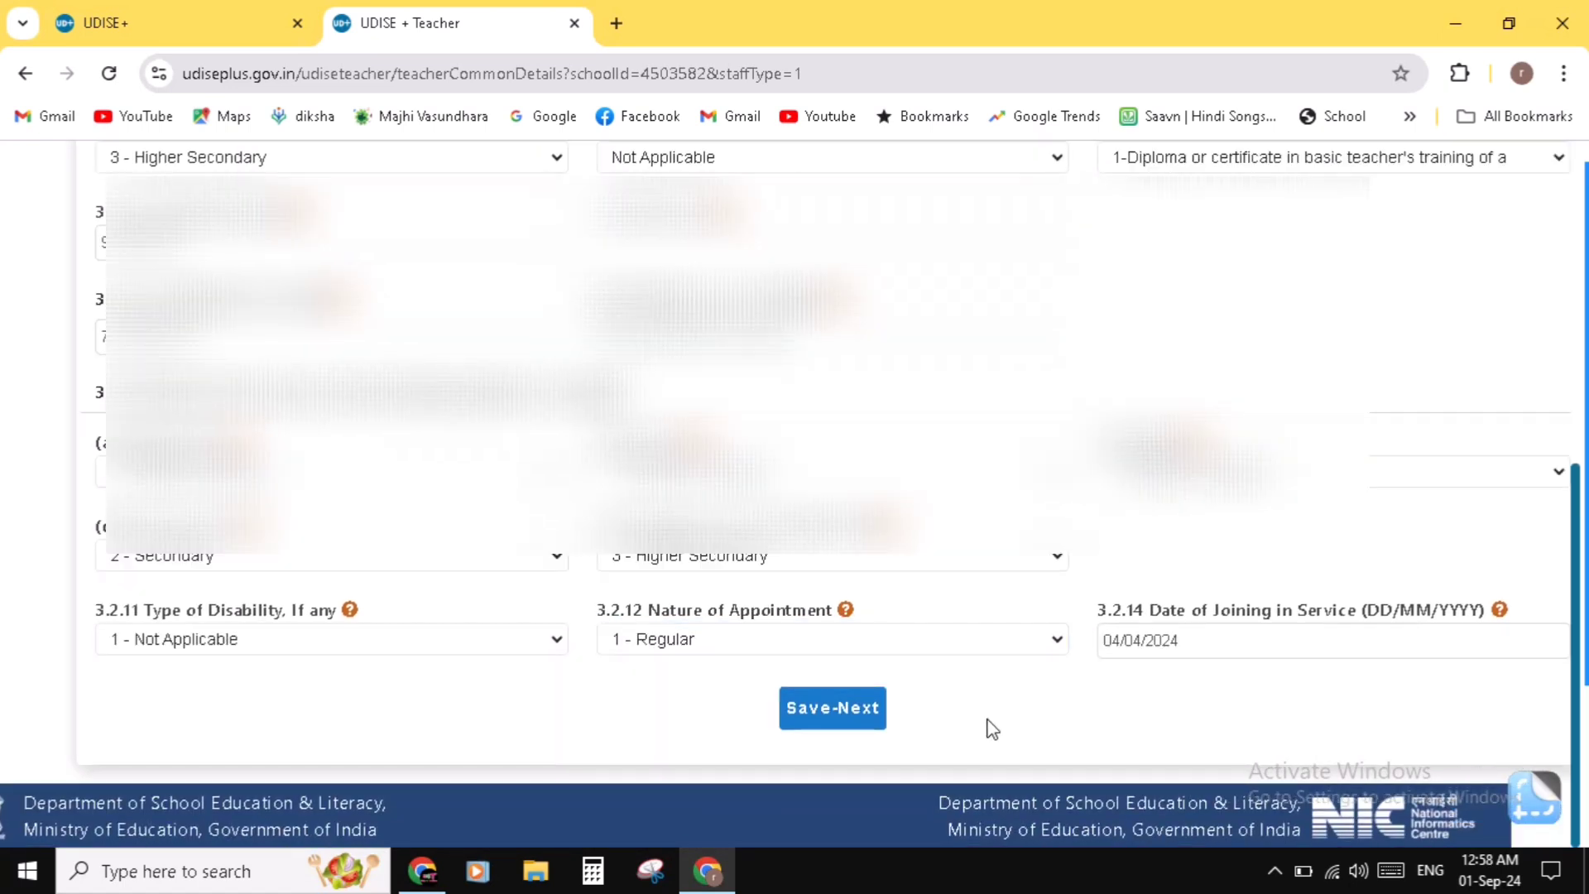
left_click(837, 710)
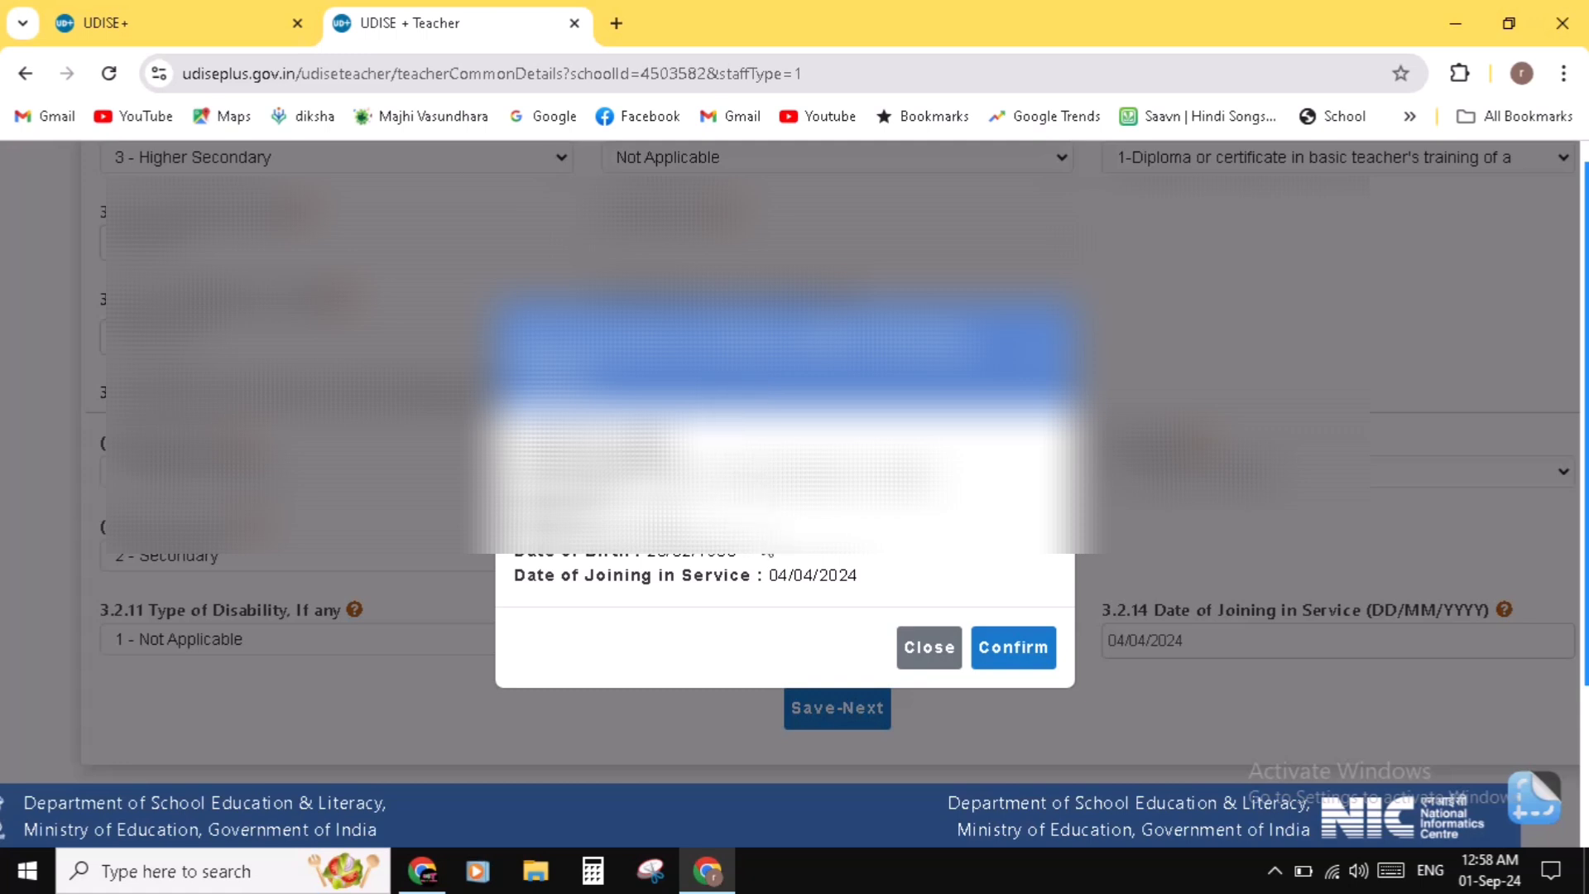
left_click(1017, 652)
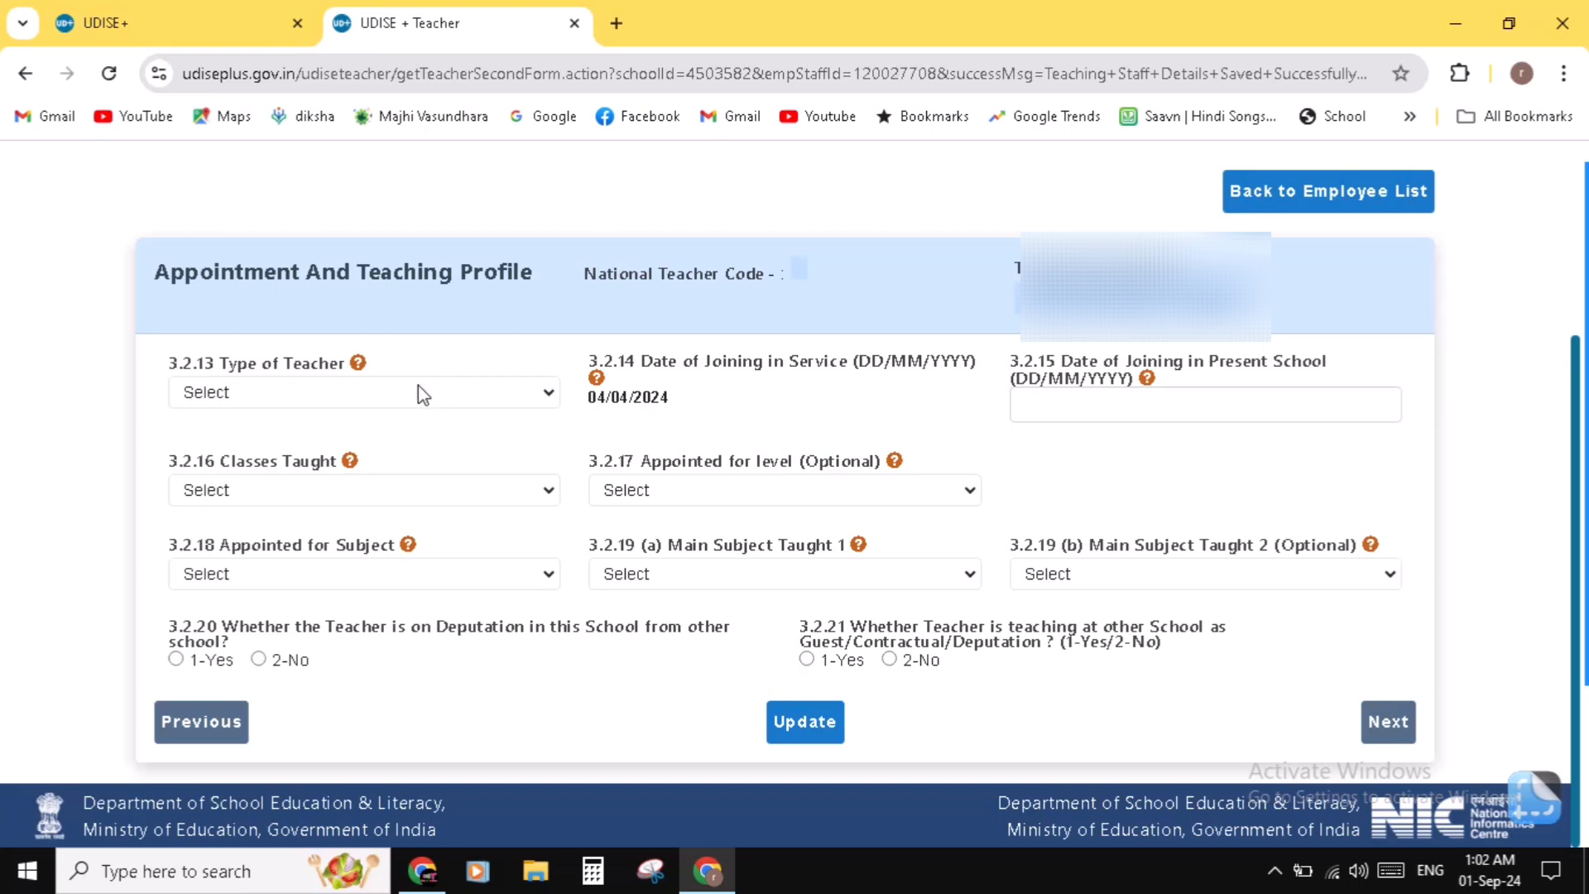
Set the Type of Teacher to 3 - Teacher and the Date of Joining in Present School to 04/04/2024
left_click(346, 386)
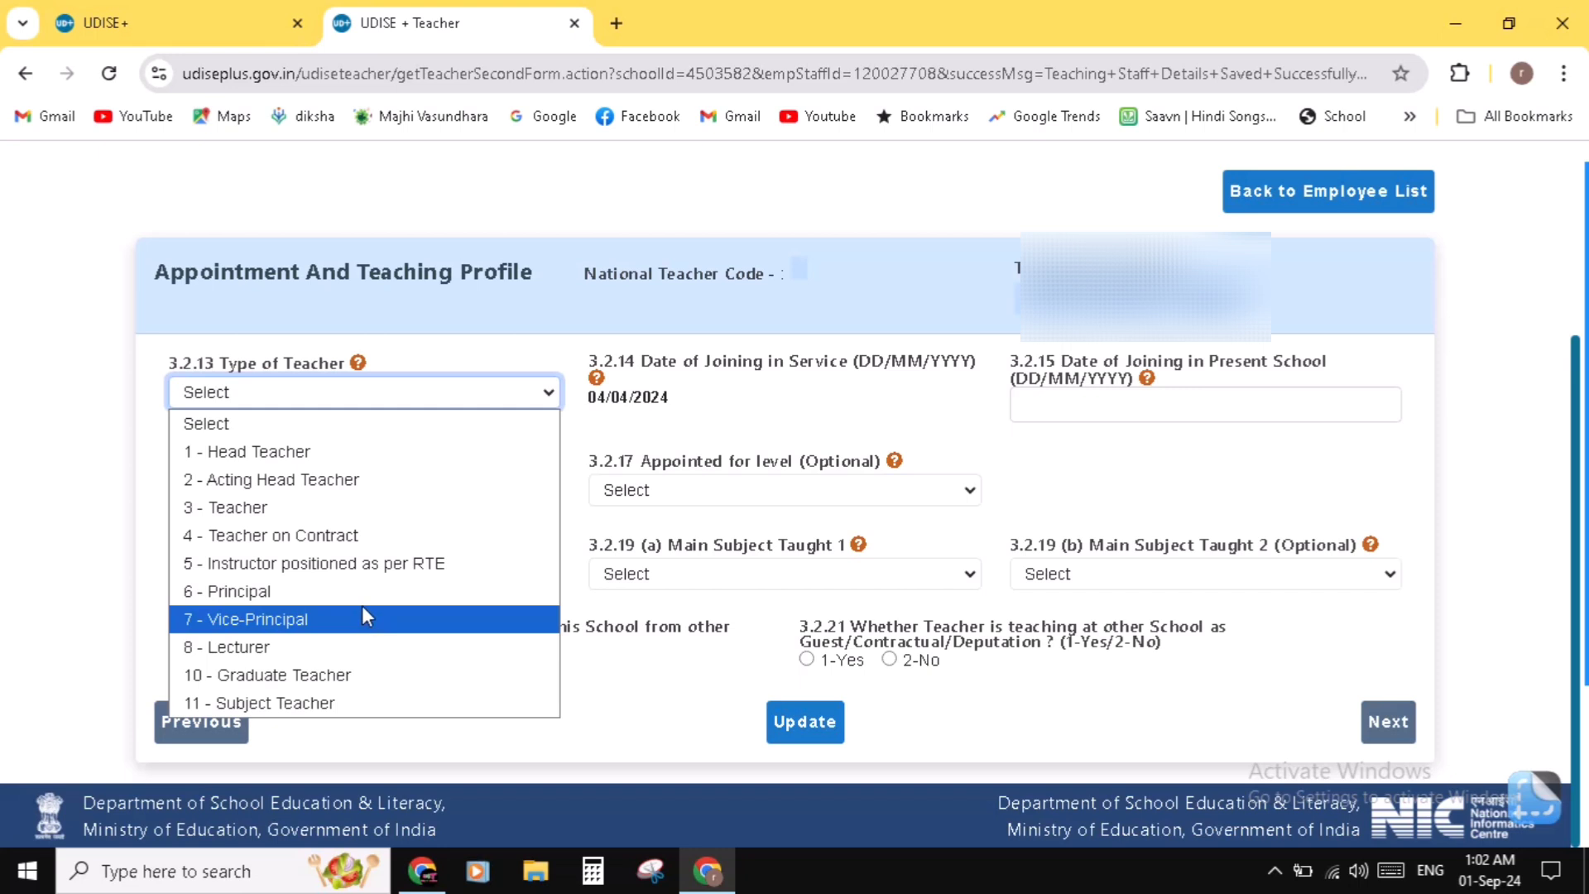
left_click(325, 510)
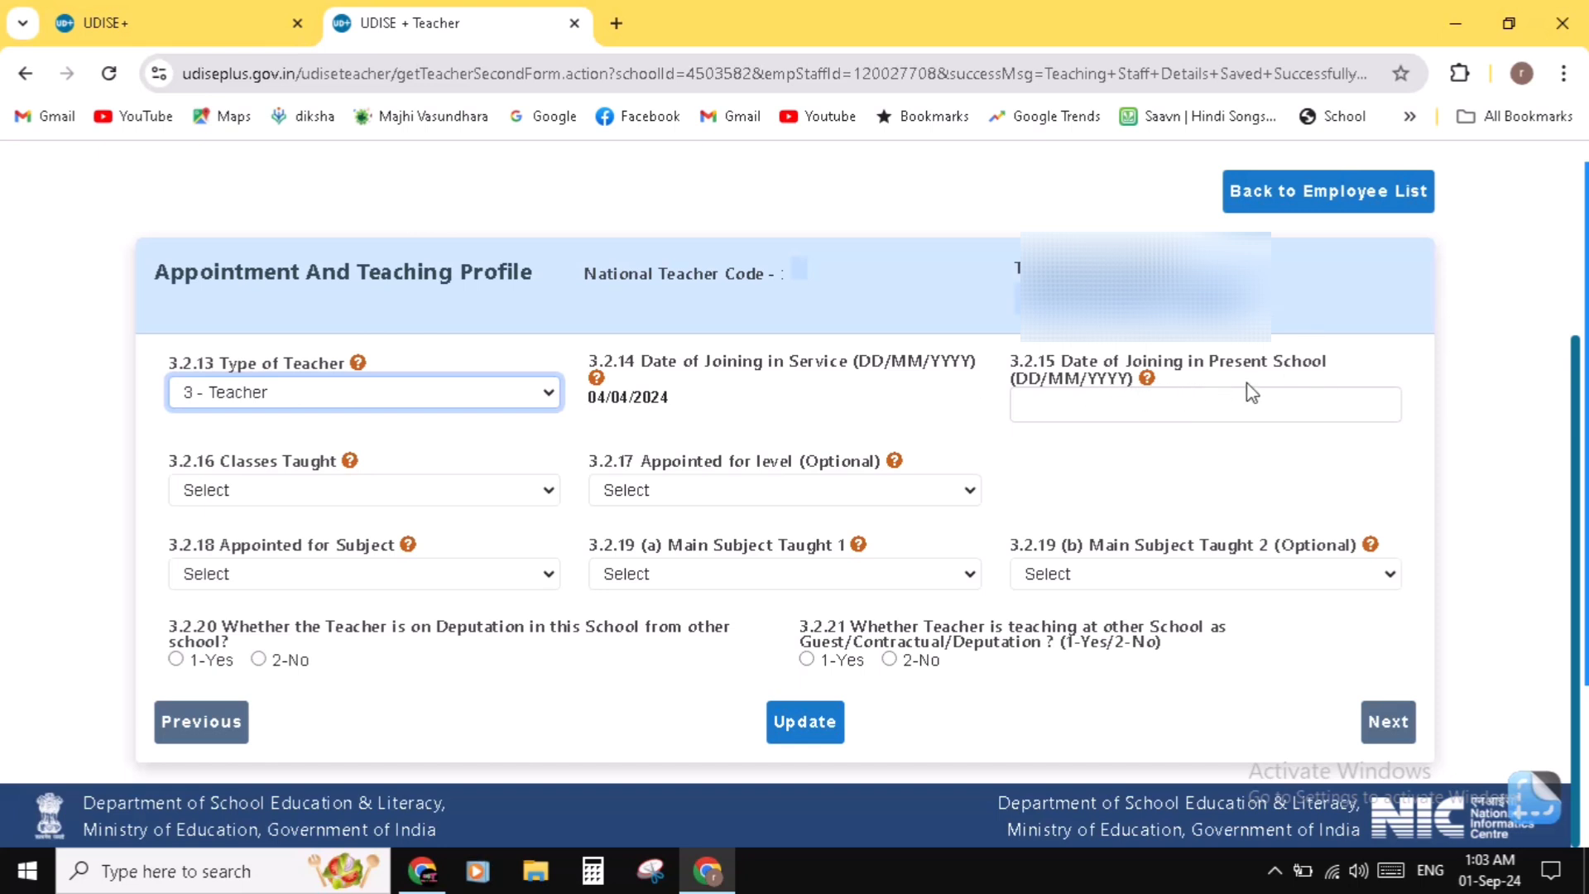
left_click(1105, 404)
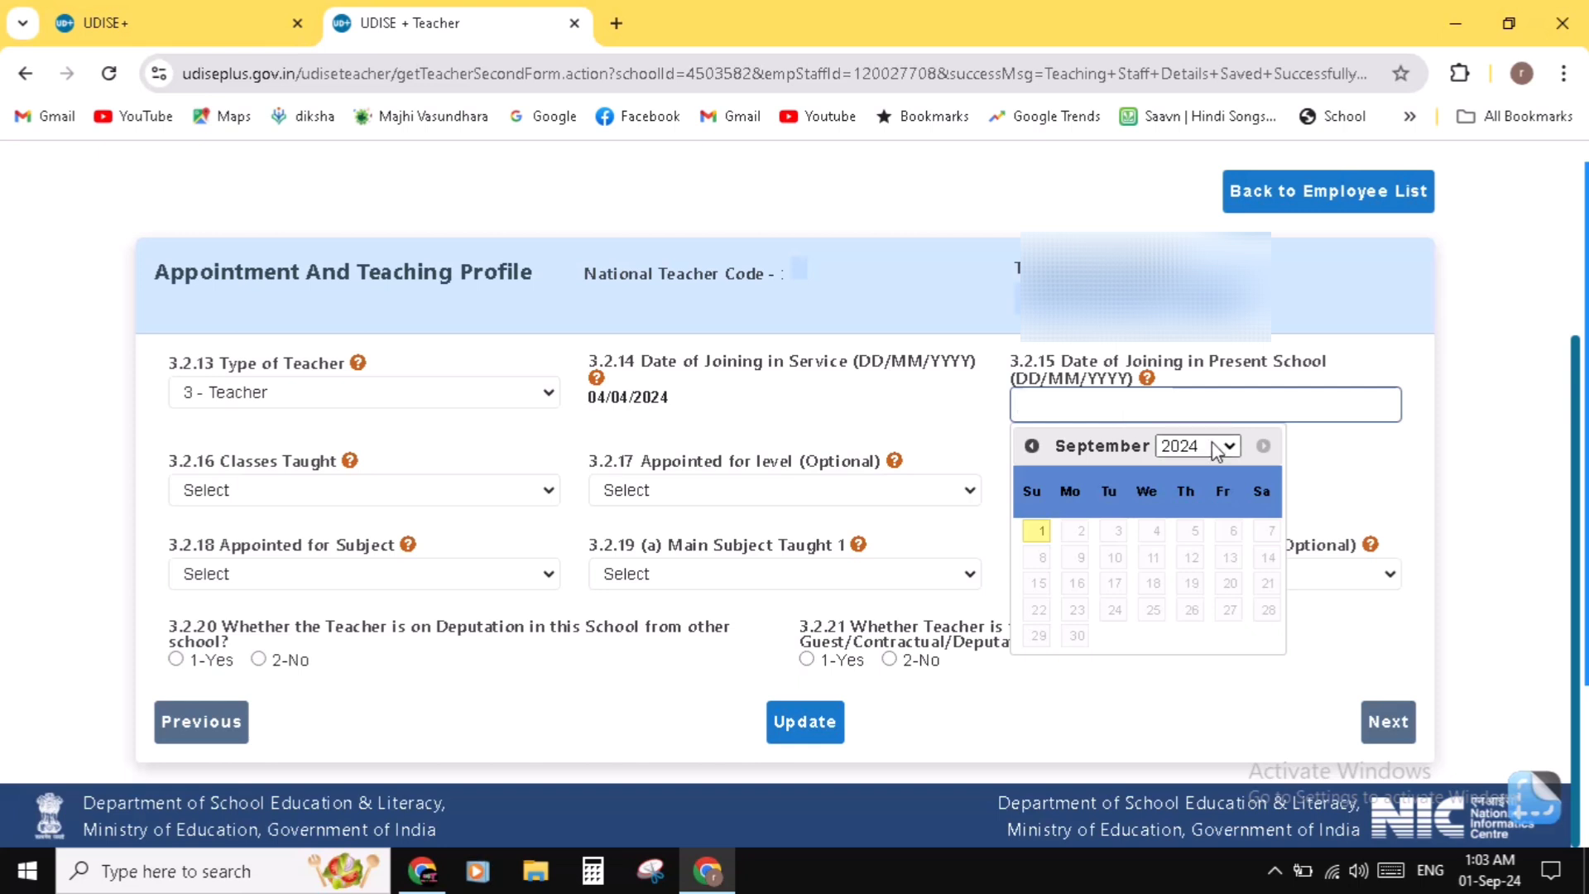
left_click(1031, 446)
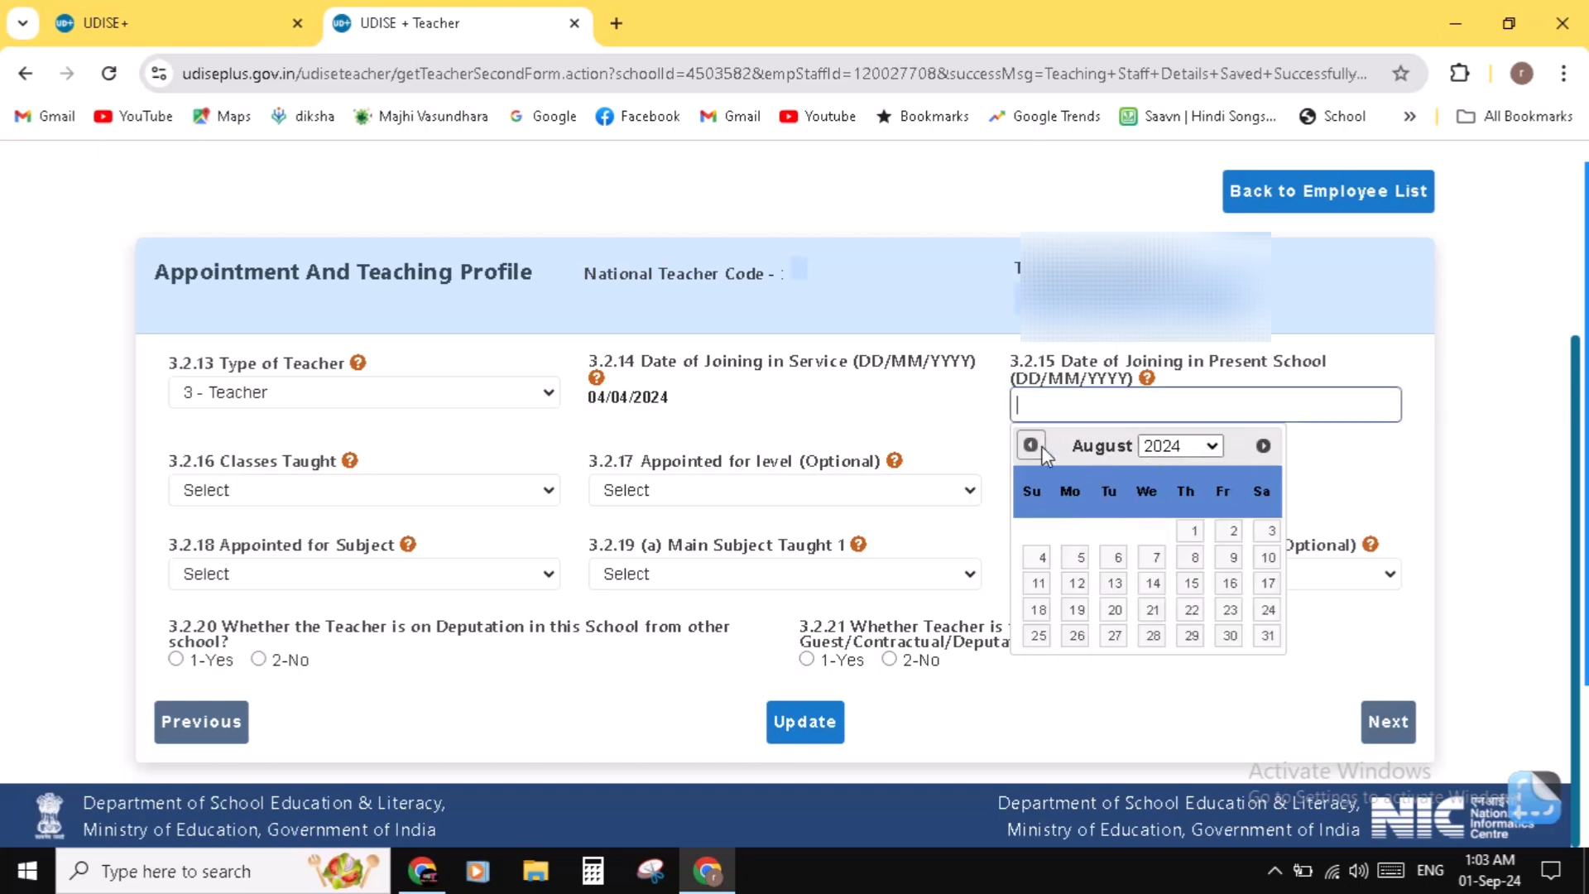
left_click(1031, 446)
left_click(1031, 446)
left_click(1031, 446)
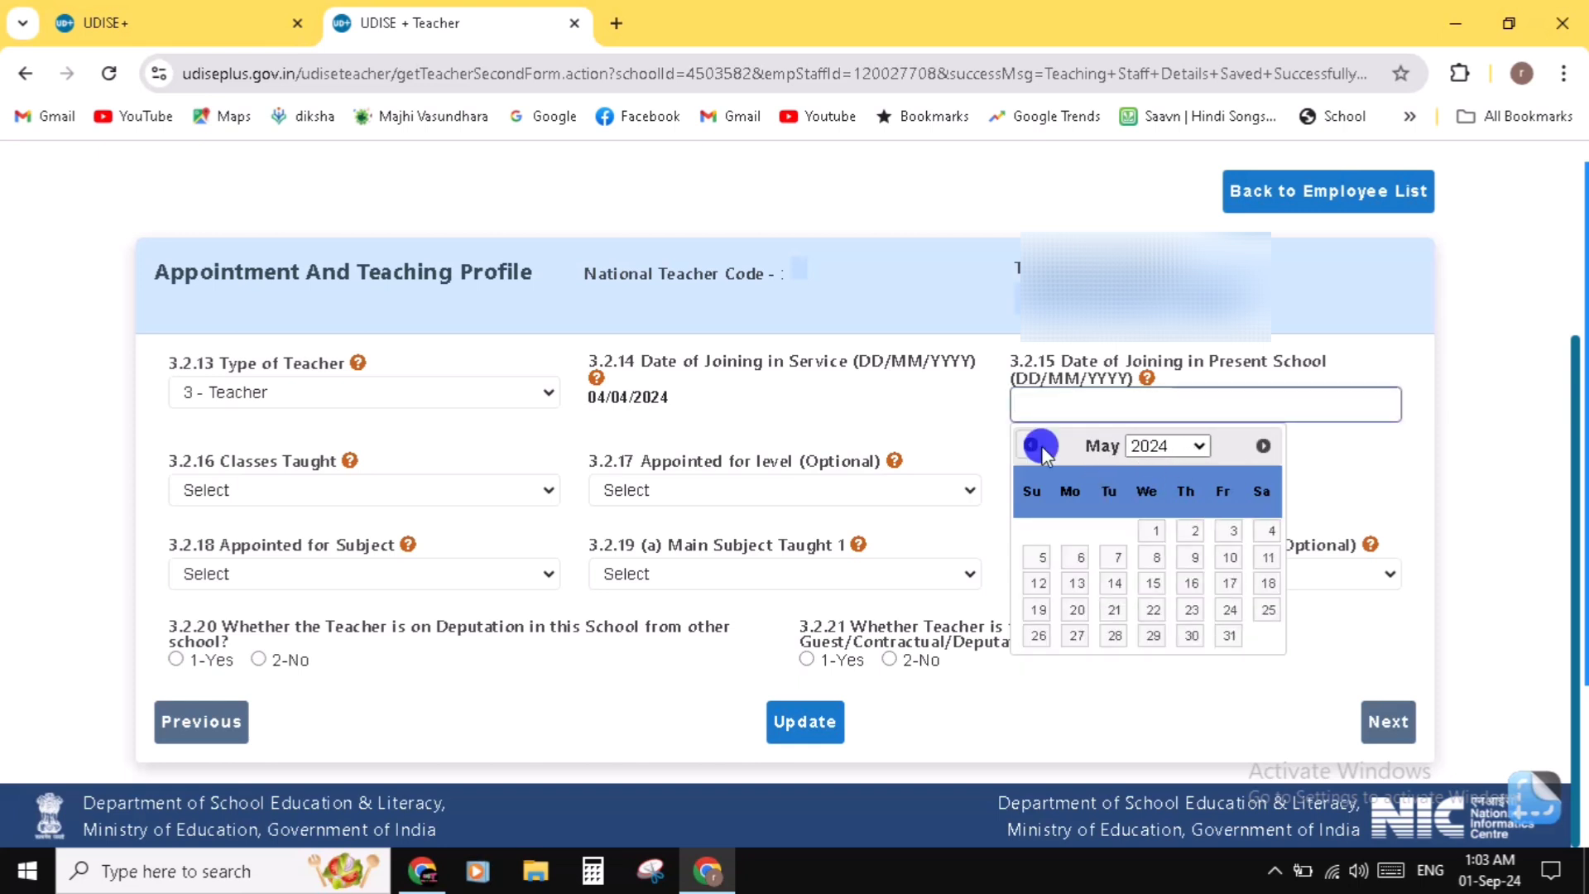
left_click(1032, 446)
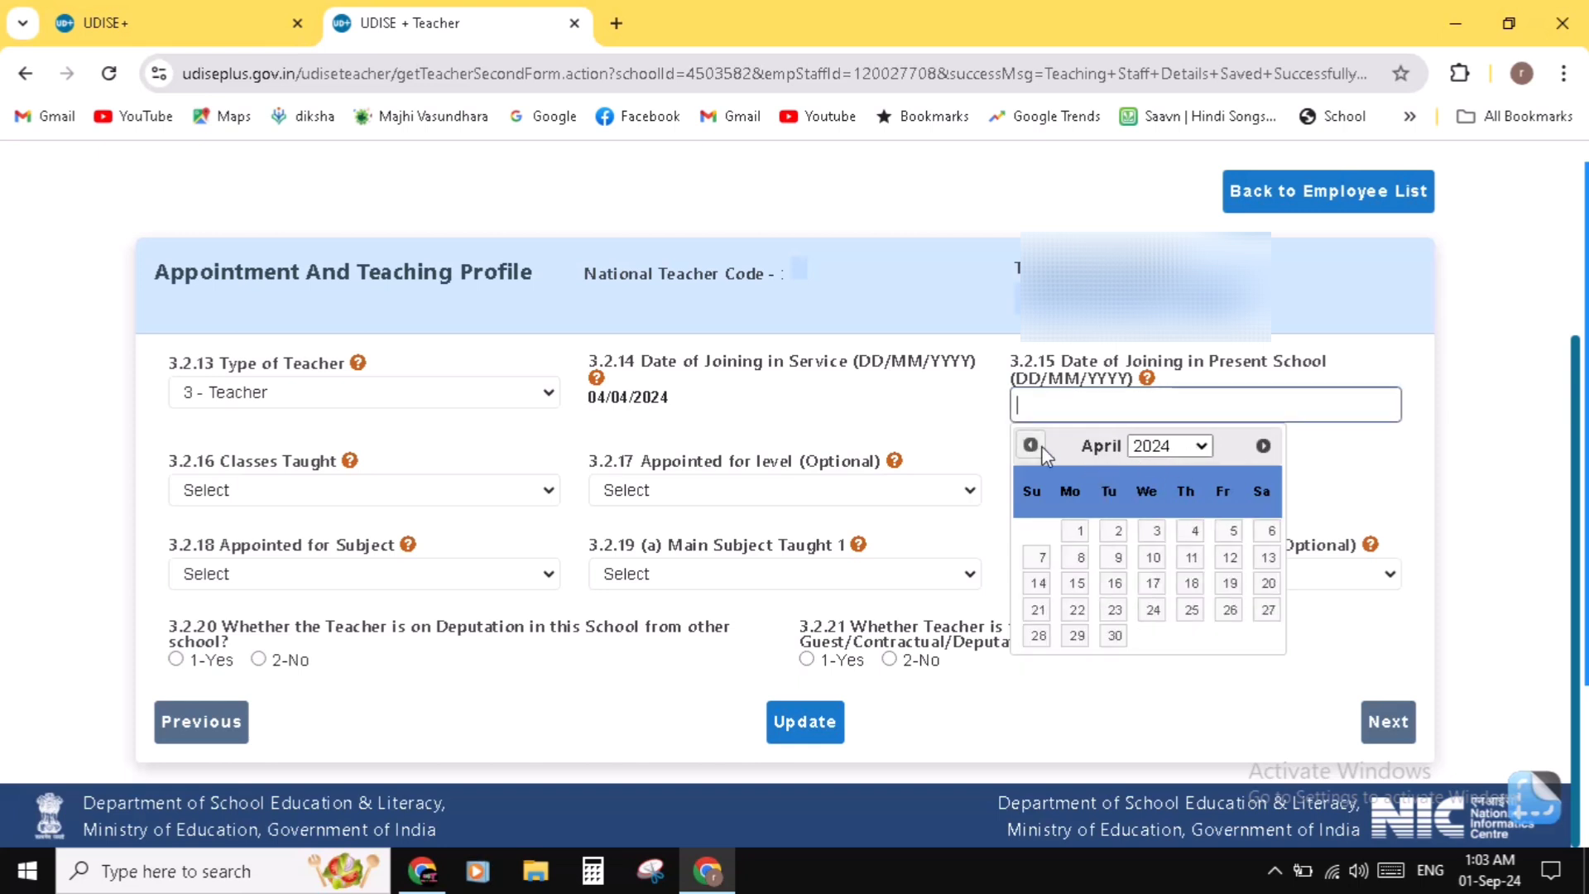
left_click(1192, 530)
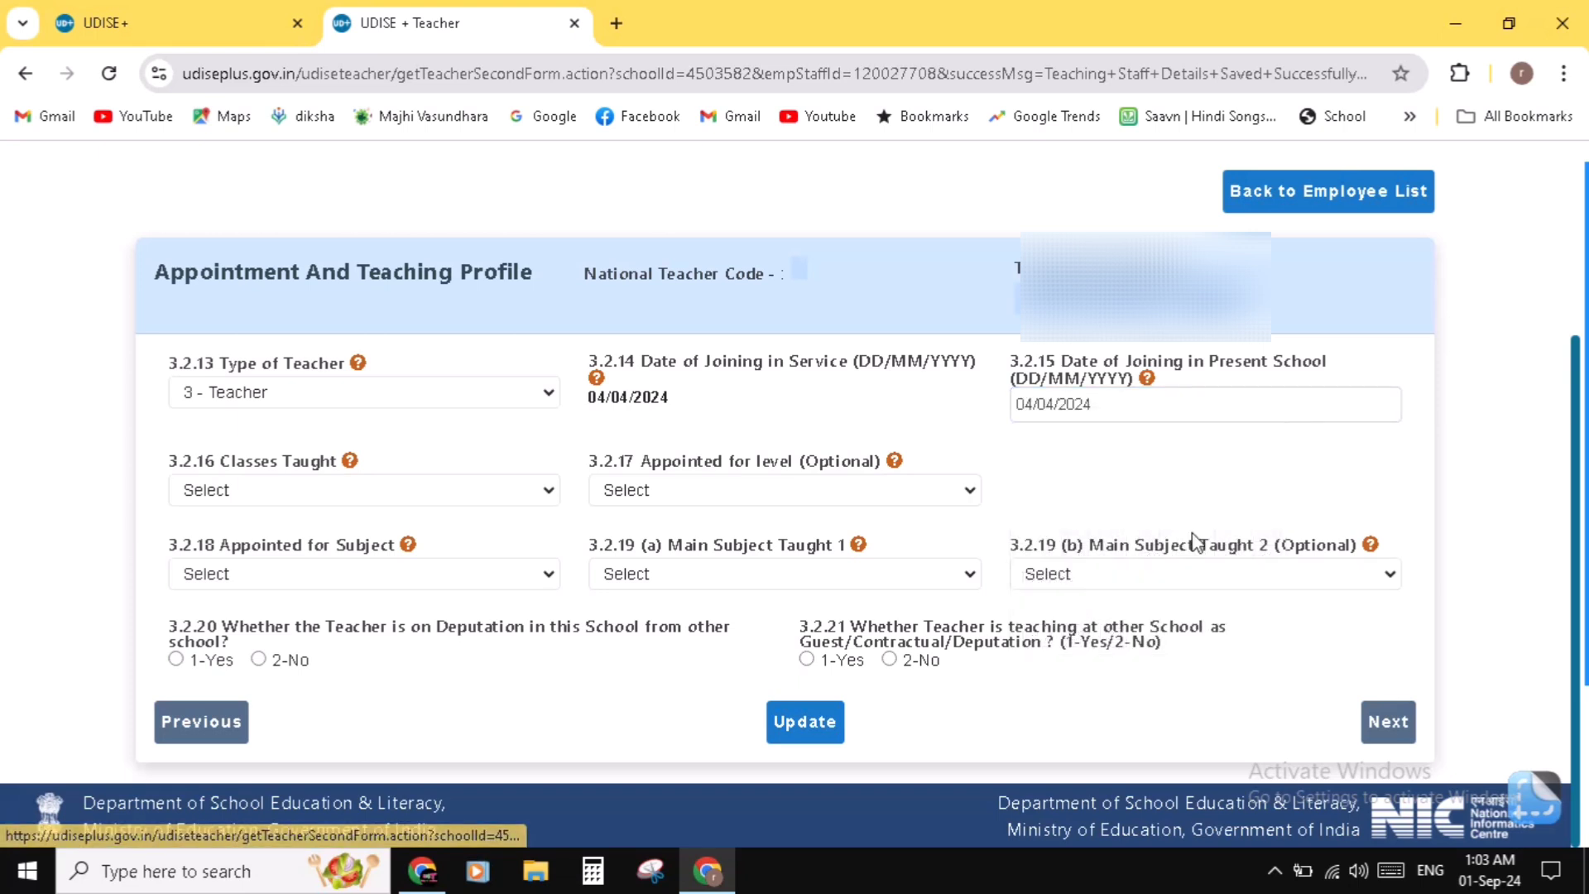
Set Classes Taught to 1 - Primary only and Appointed for level to 1-PRT/Primary Teacher
left_click(348, 493)
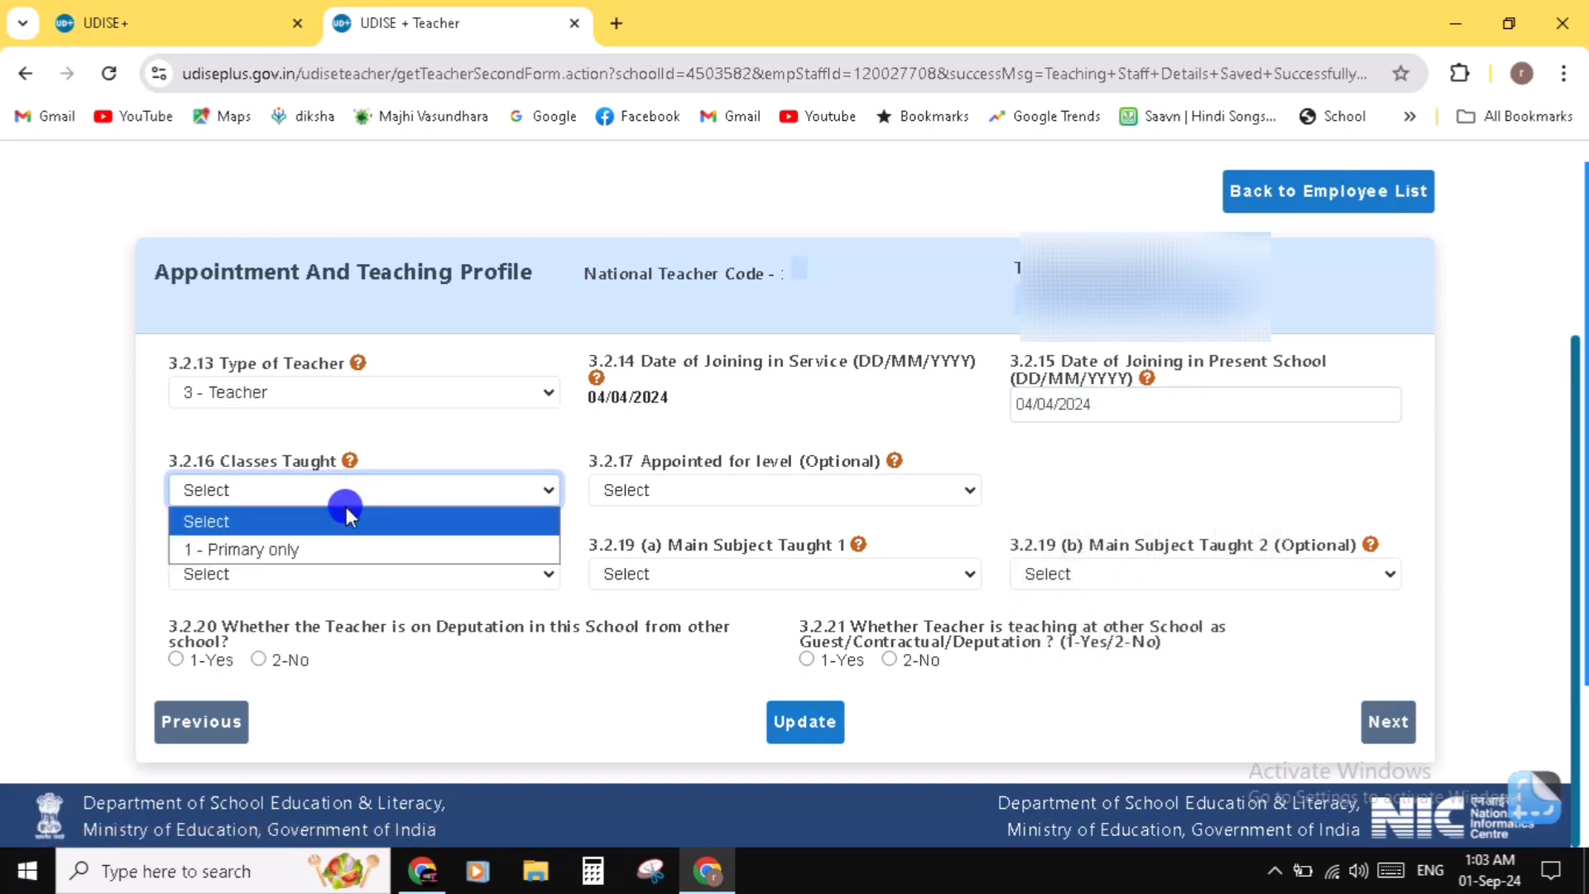
left_click(322, 549)
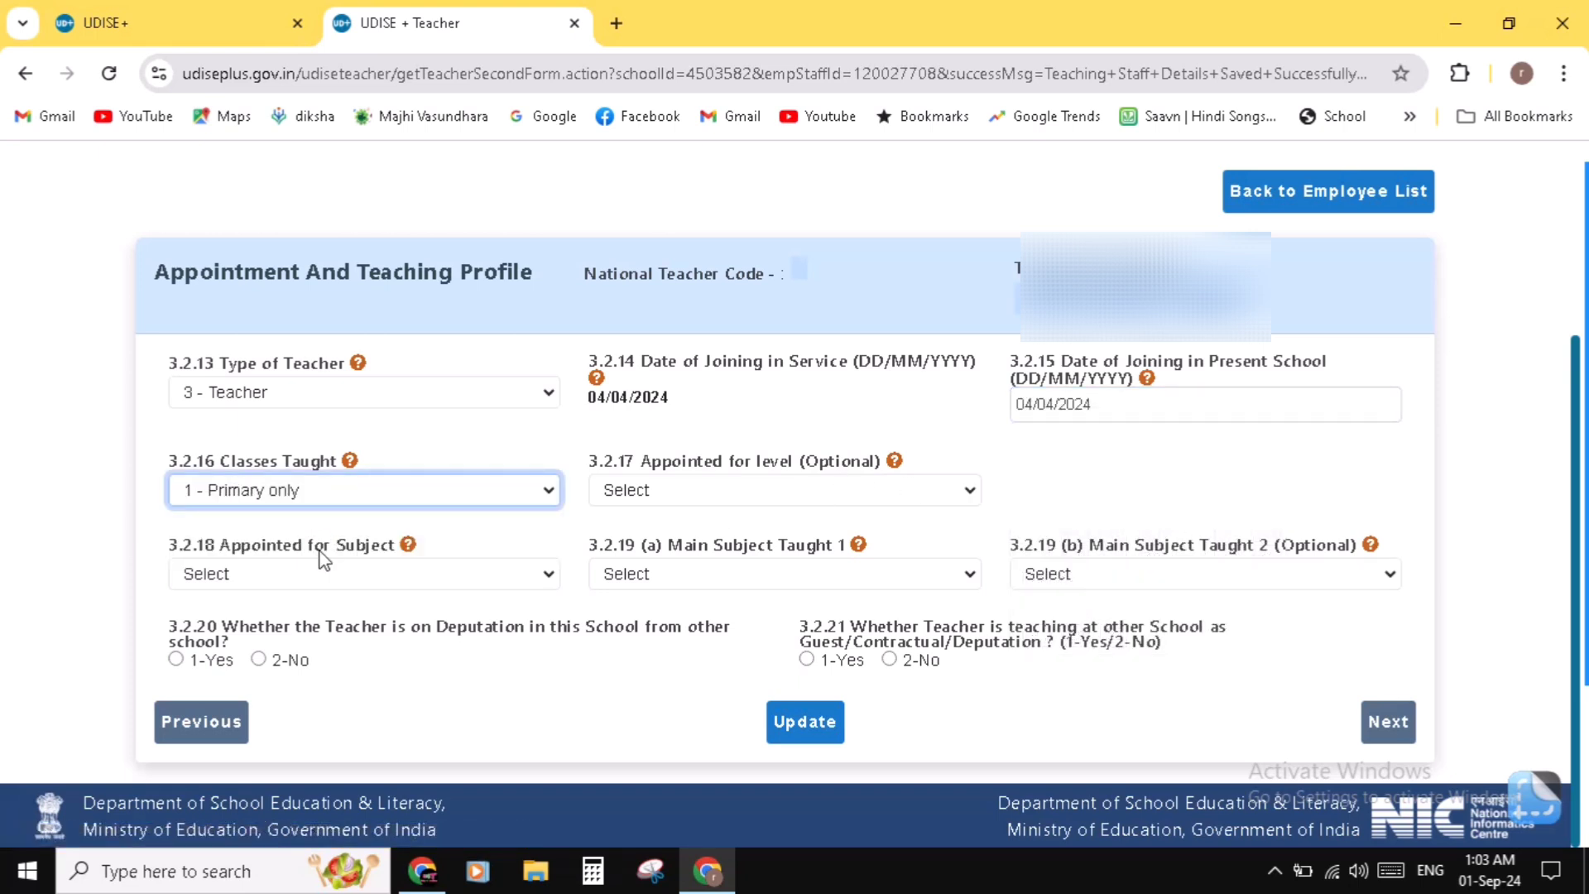
left_click(716, 494)
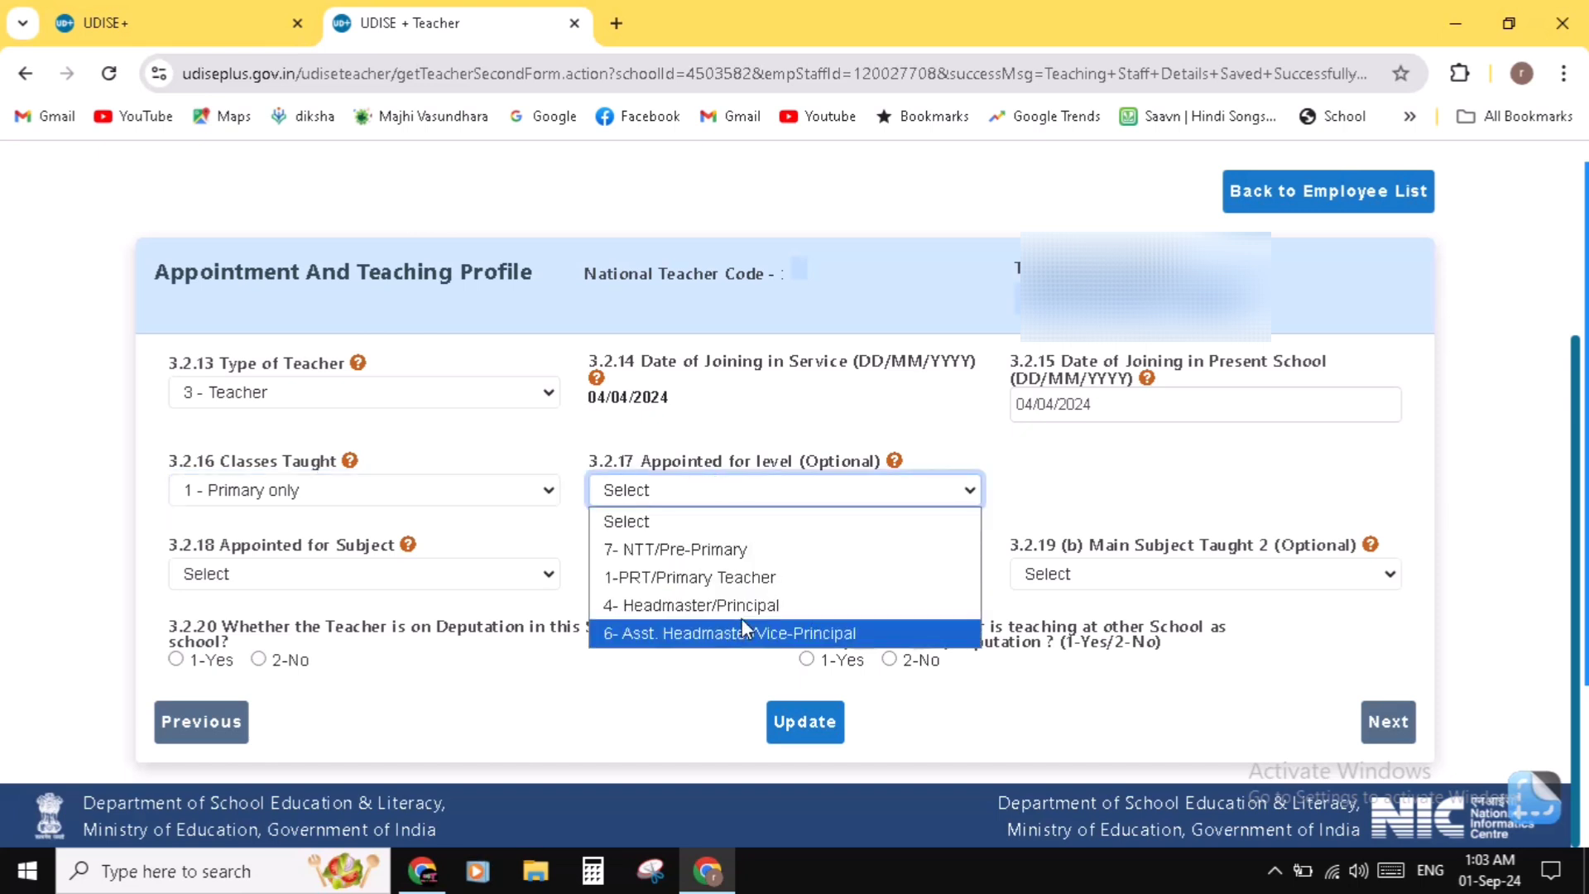
left_click(798, 591)
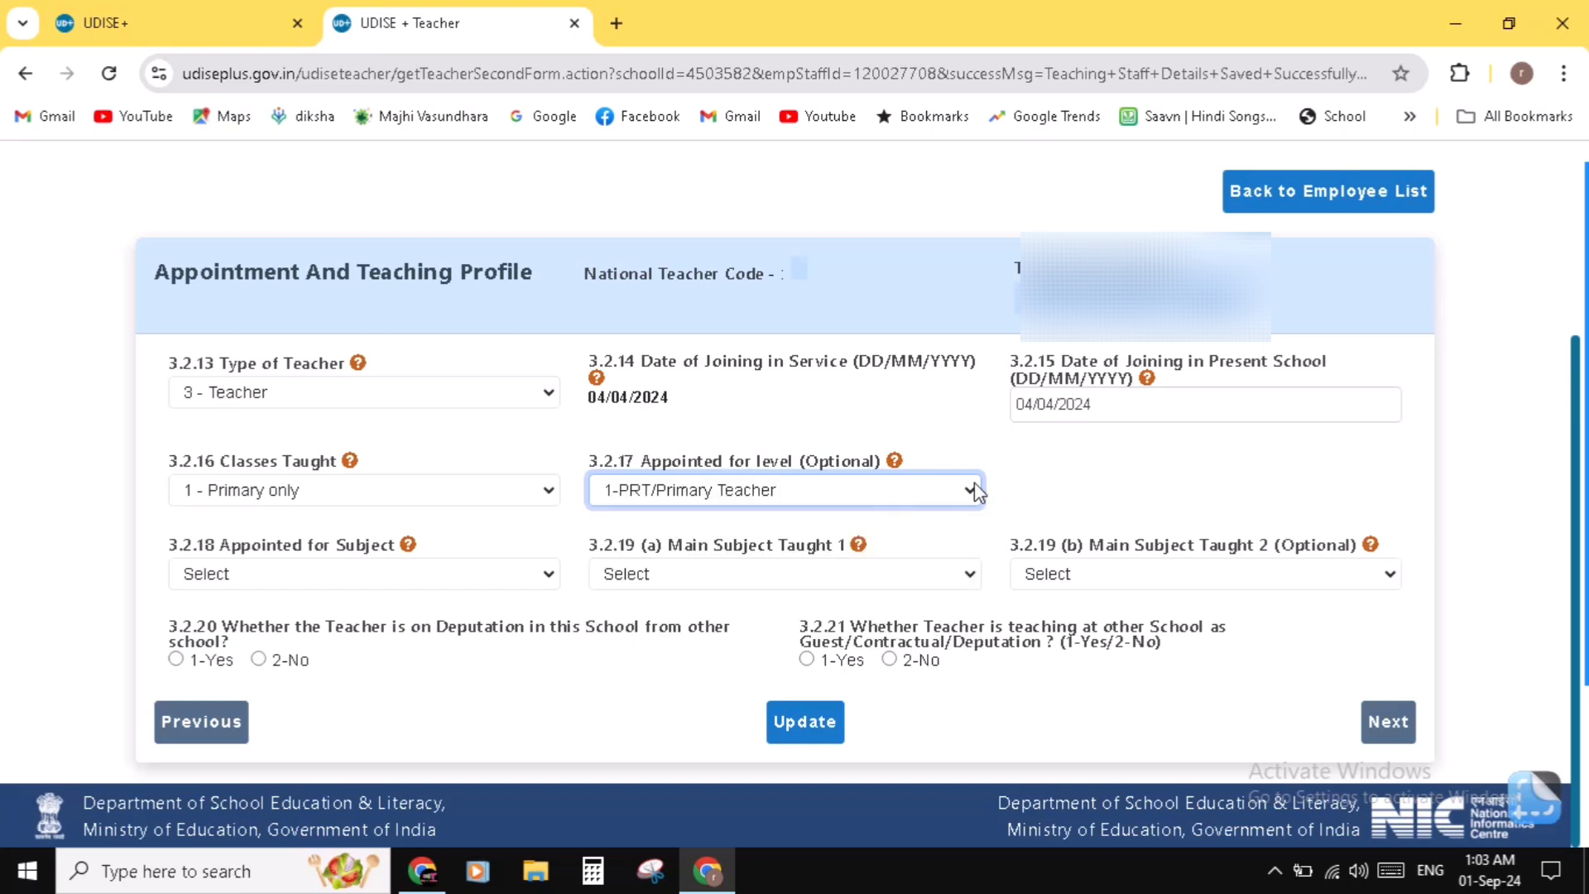
Choose 1-All subjects for Appointed for Subject and for both Main Subject Taught fields
left_click(356, 574)
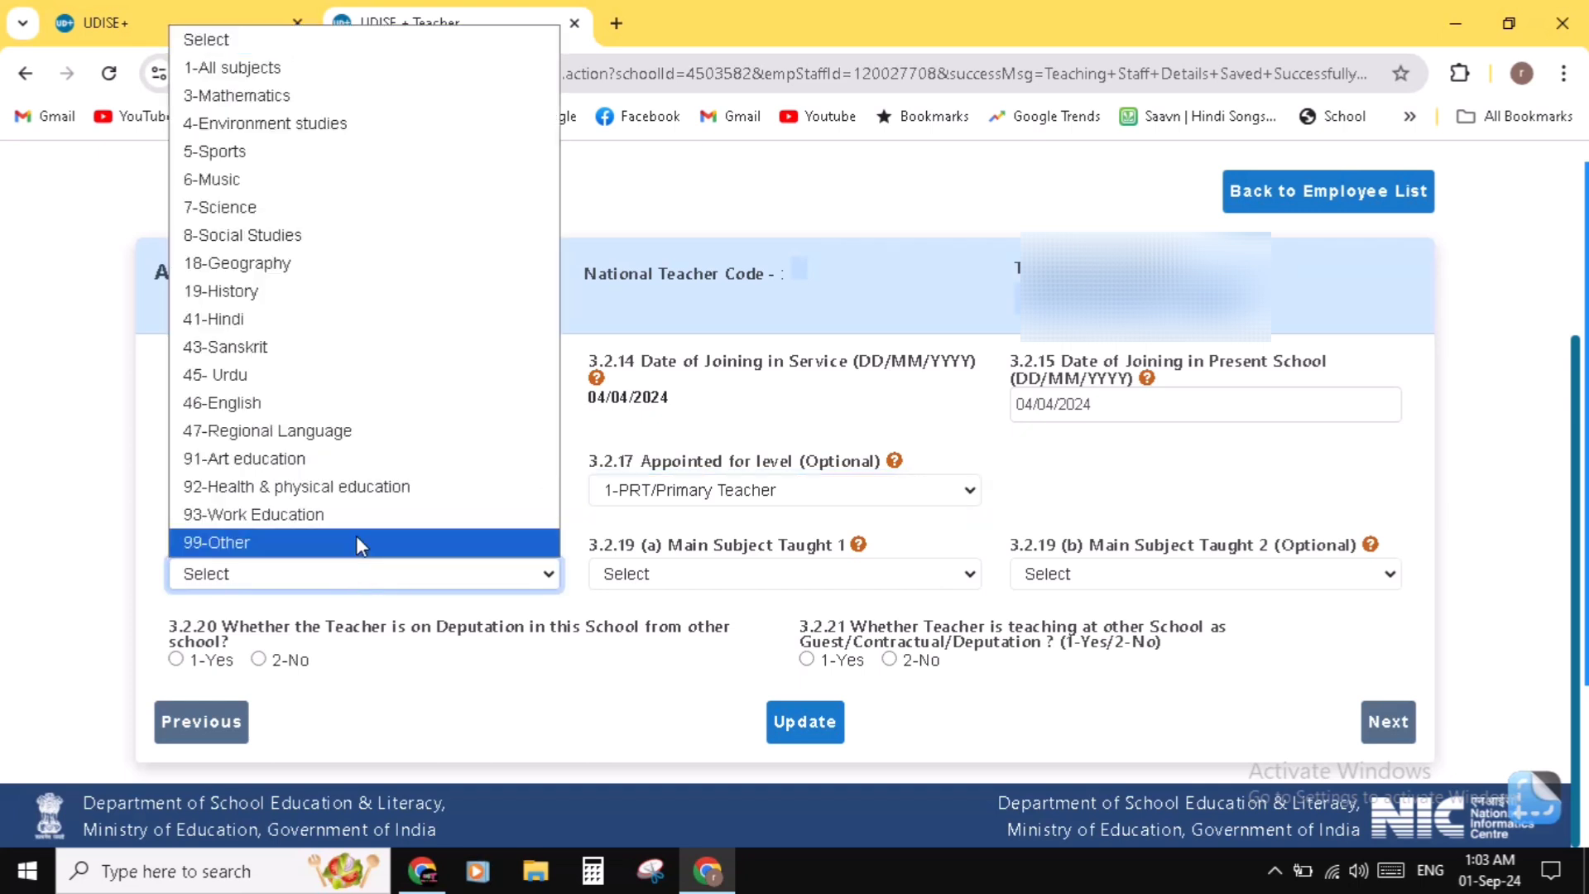
left_click(369, 67)
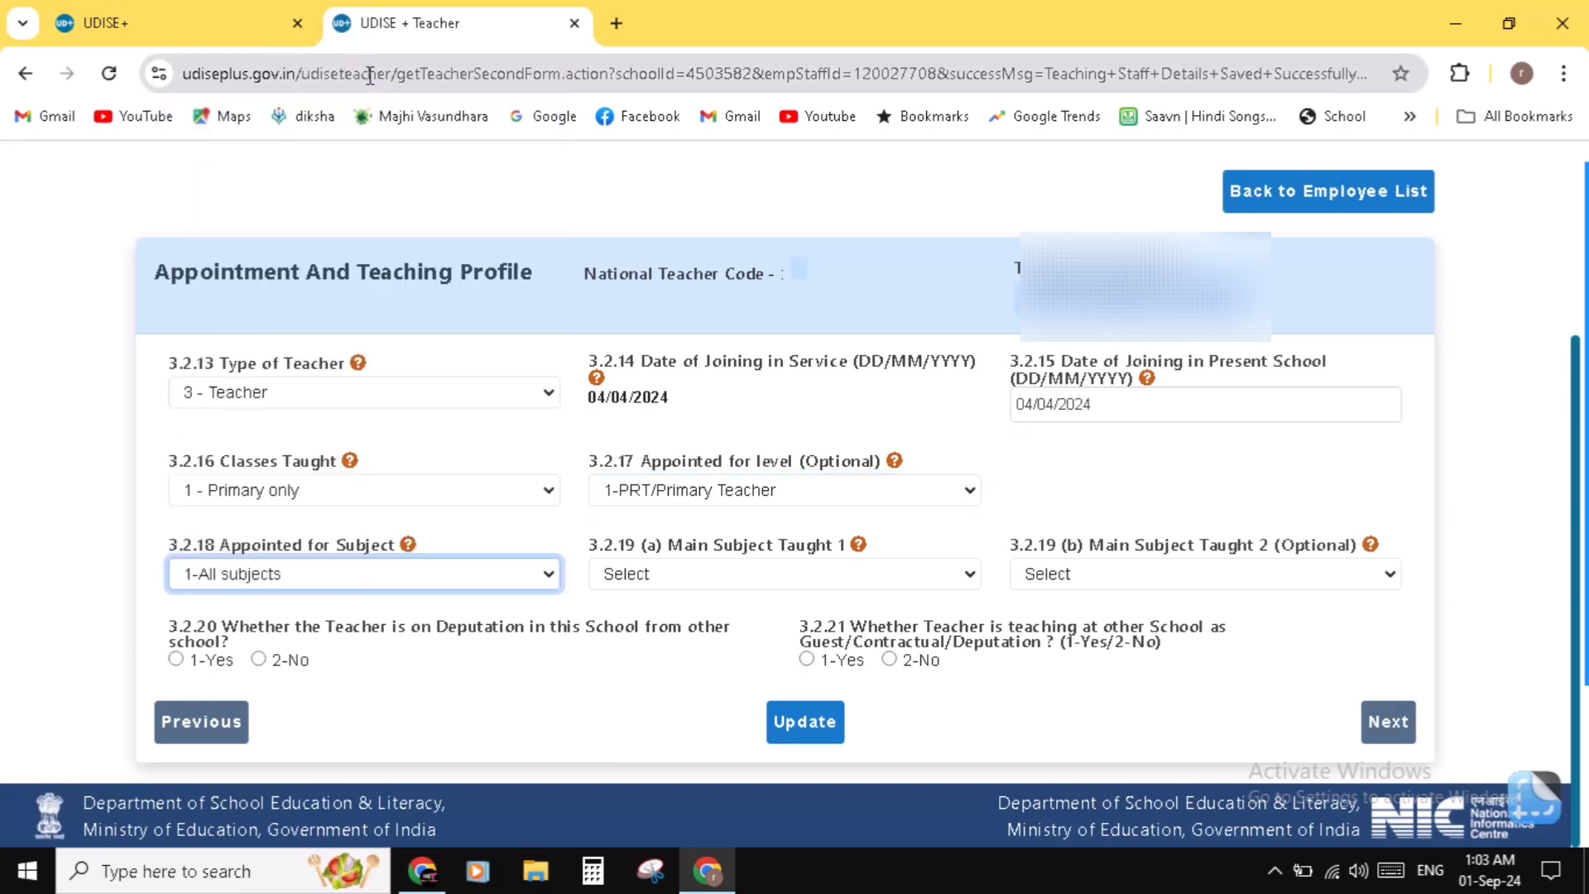
left_click(787, 574)
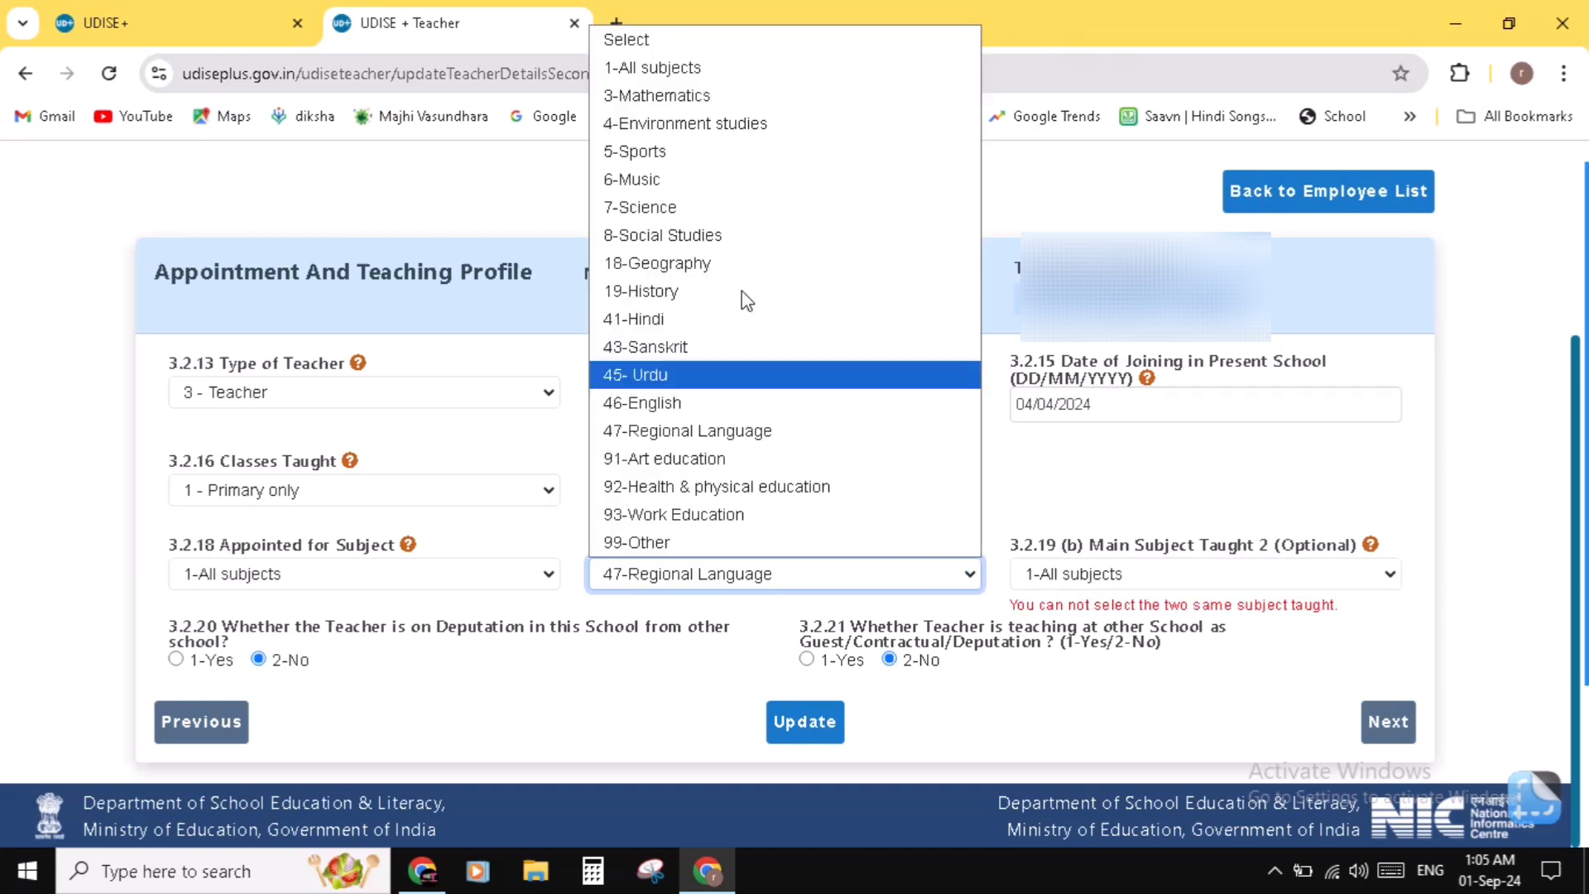
left_click(699, 67)
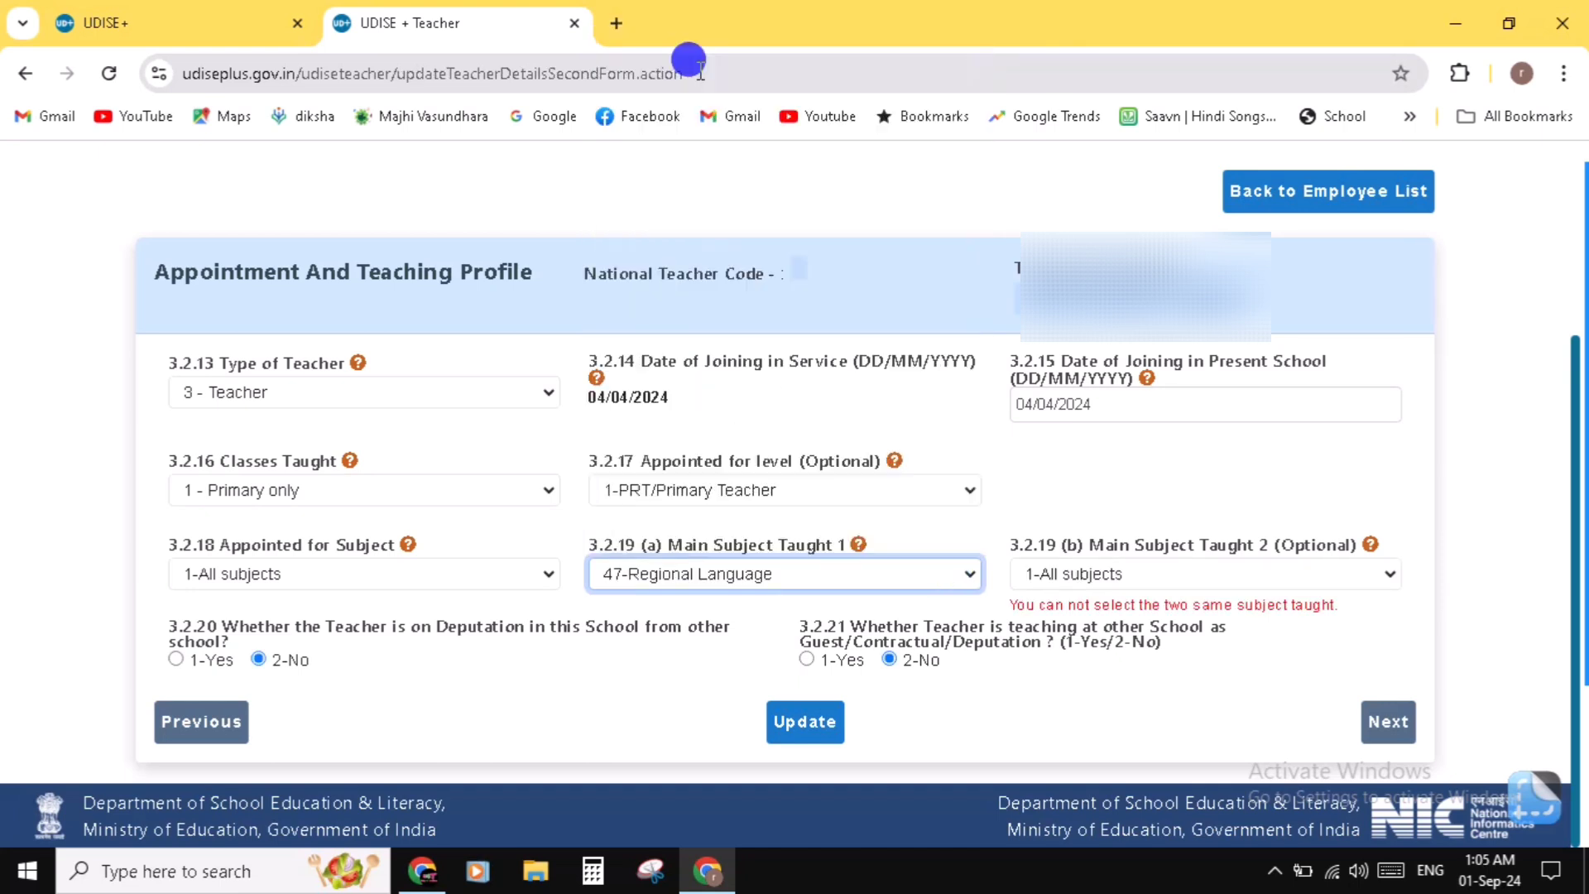
left_click(1193, 585)
left_click(1127, 109)
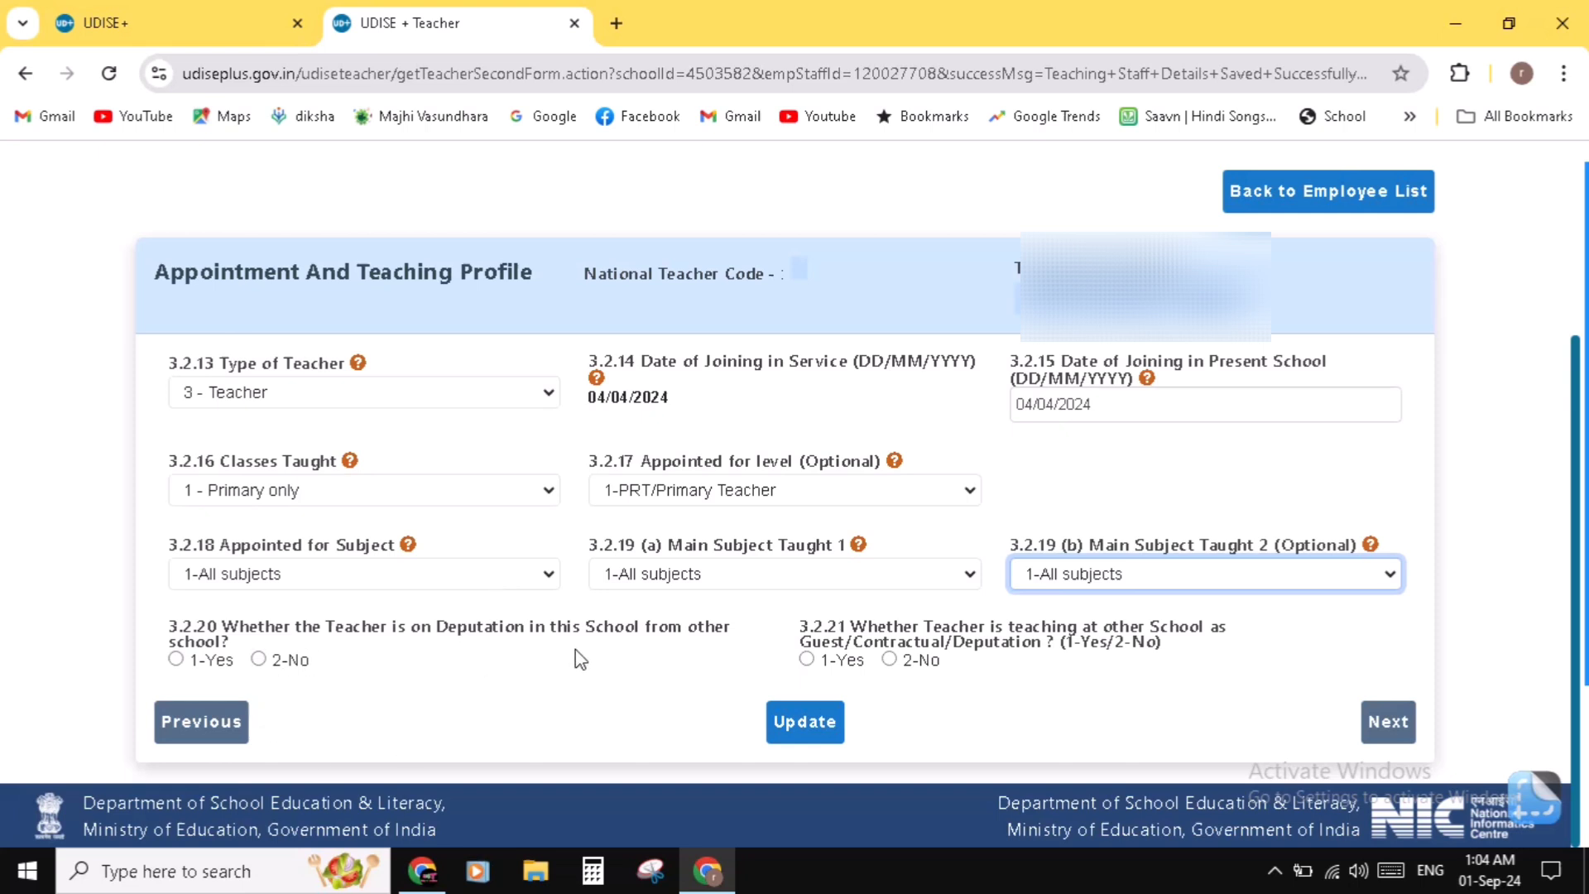
Answer 2-No to both the deputation and the teaching-at-other-school questions and save the Appointment and Teaching Profile
left_click(259, 659)
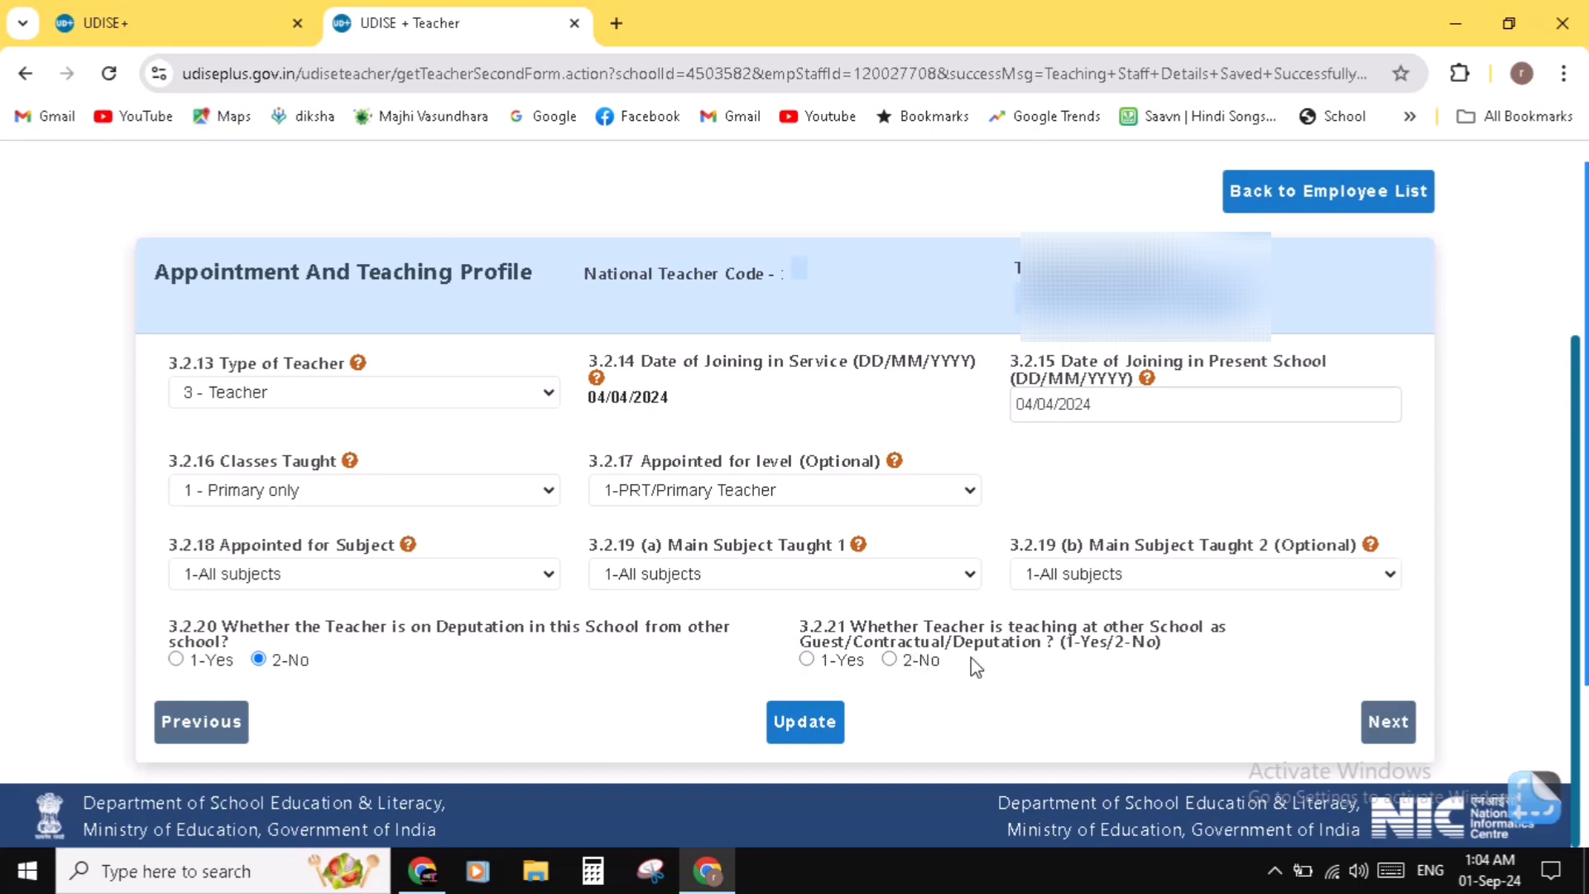
left_click(893, 661)
left_click(794, 739)
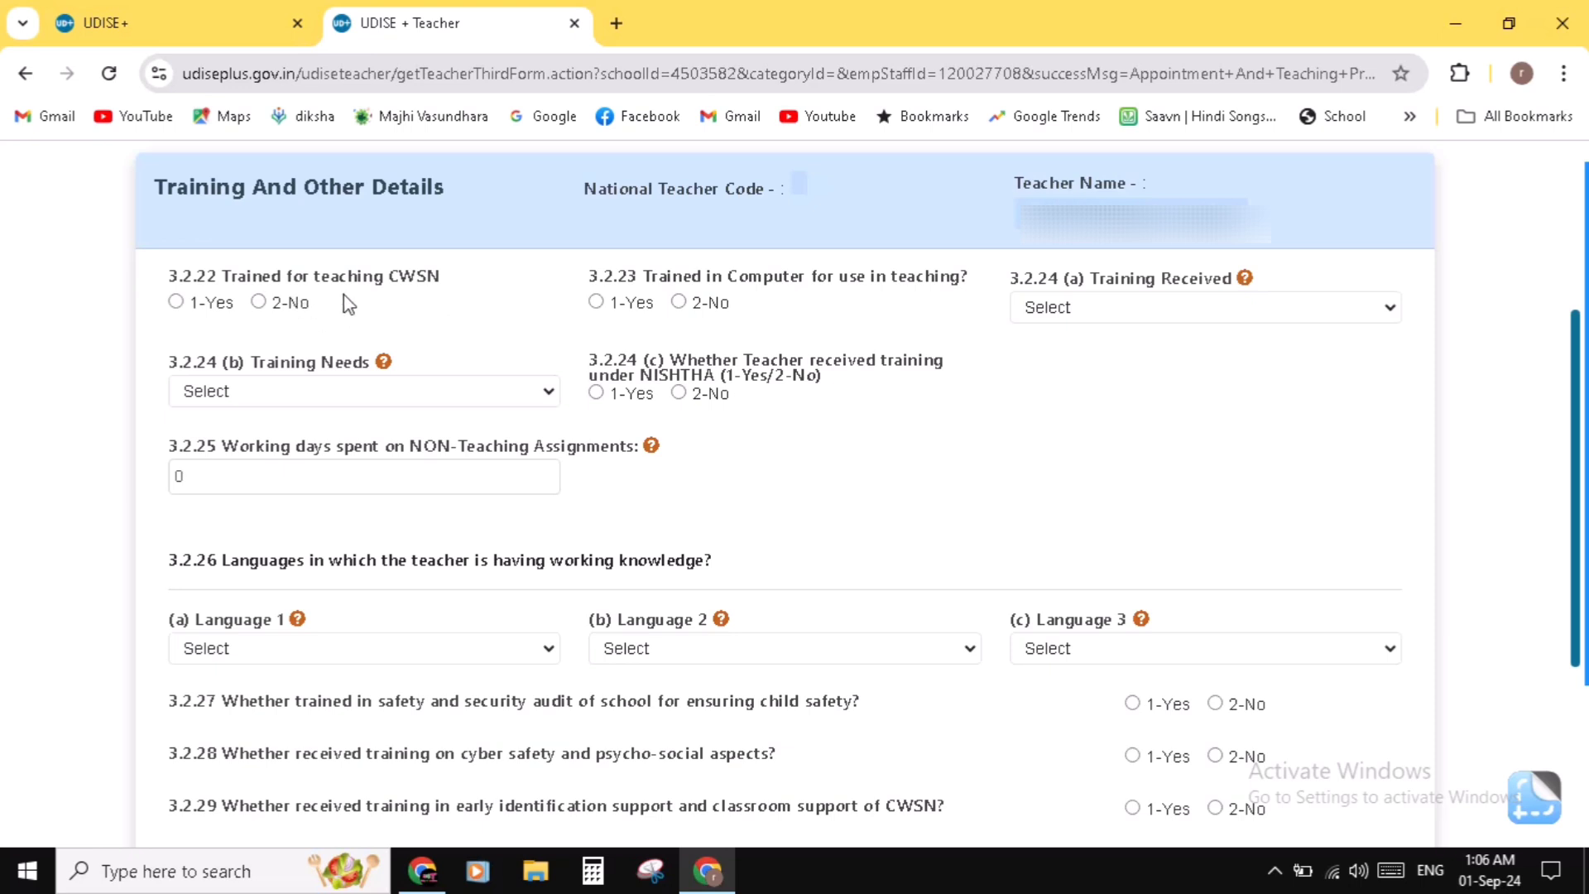
Answer 2-No for CWSN training and 1-Yes for computer training, and set Training Received to 3 - ICT skills
left_click(259, 302)
left_click(597, 301)
left_click(1193, 313)
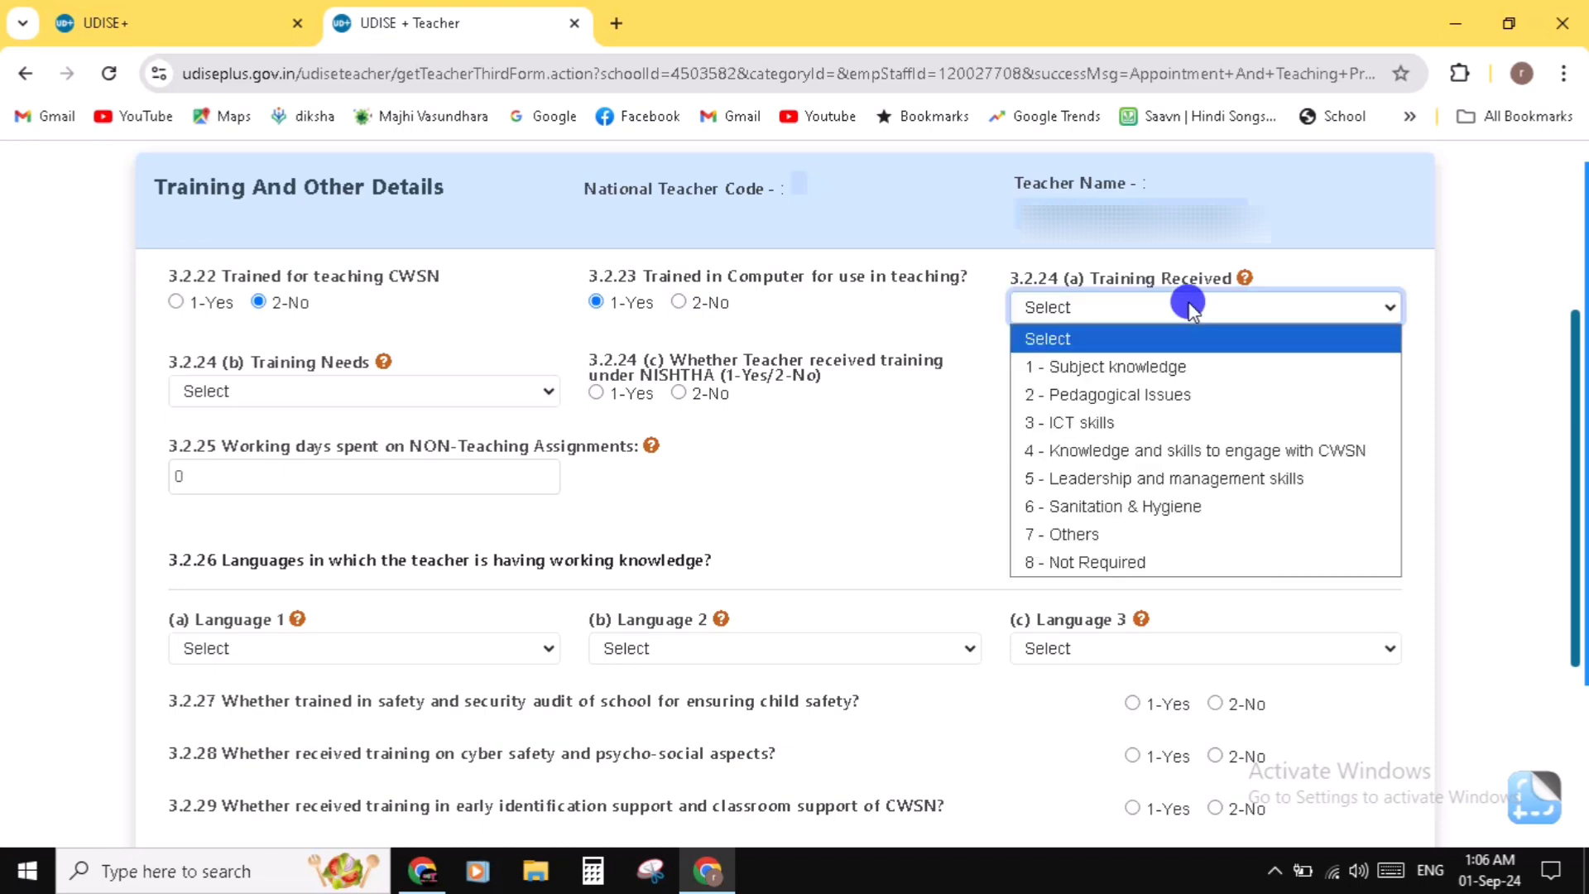
left_click(1179, 423)
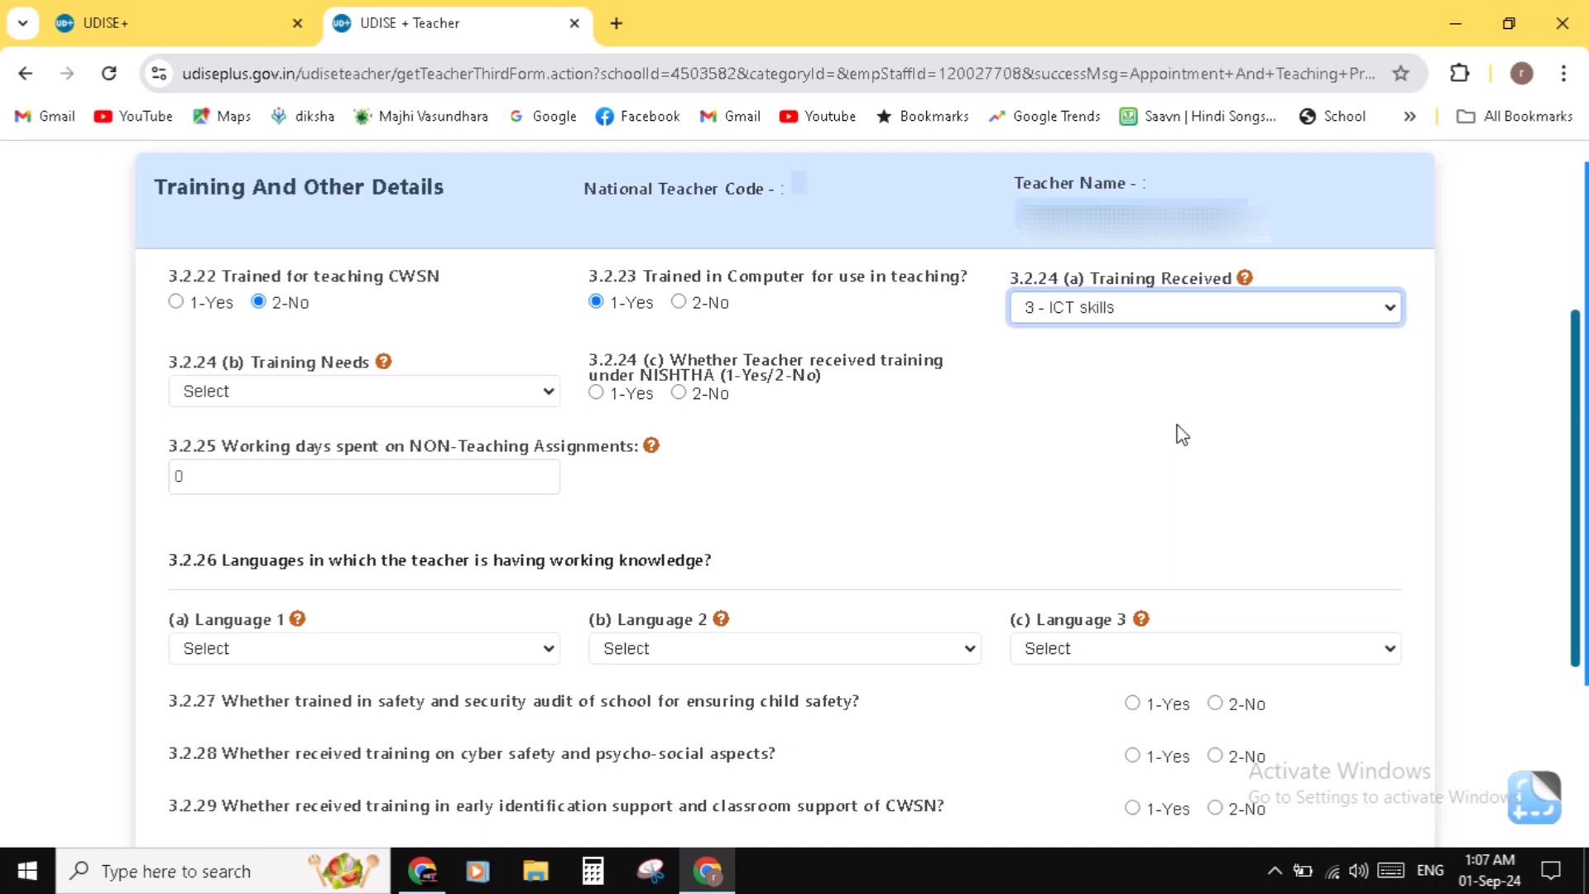
Set Training Needs to 1 - Subject knowledge and answer 2-No for training received under NISHTHA
left_click(365, 396)
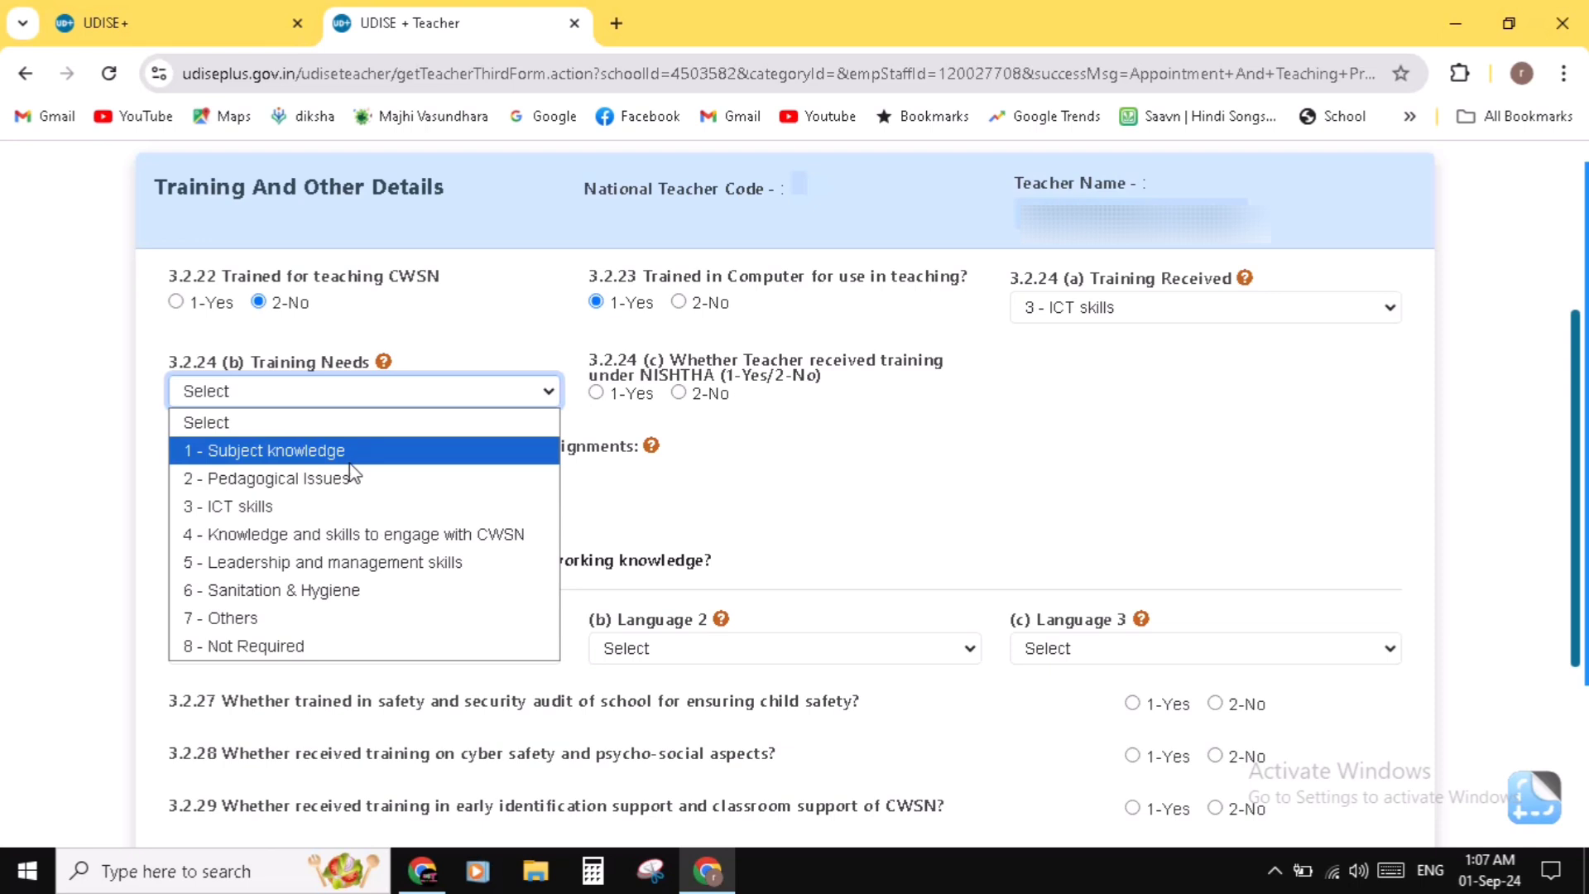
left_click(369, 452)
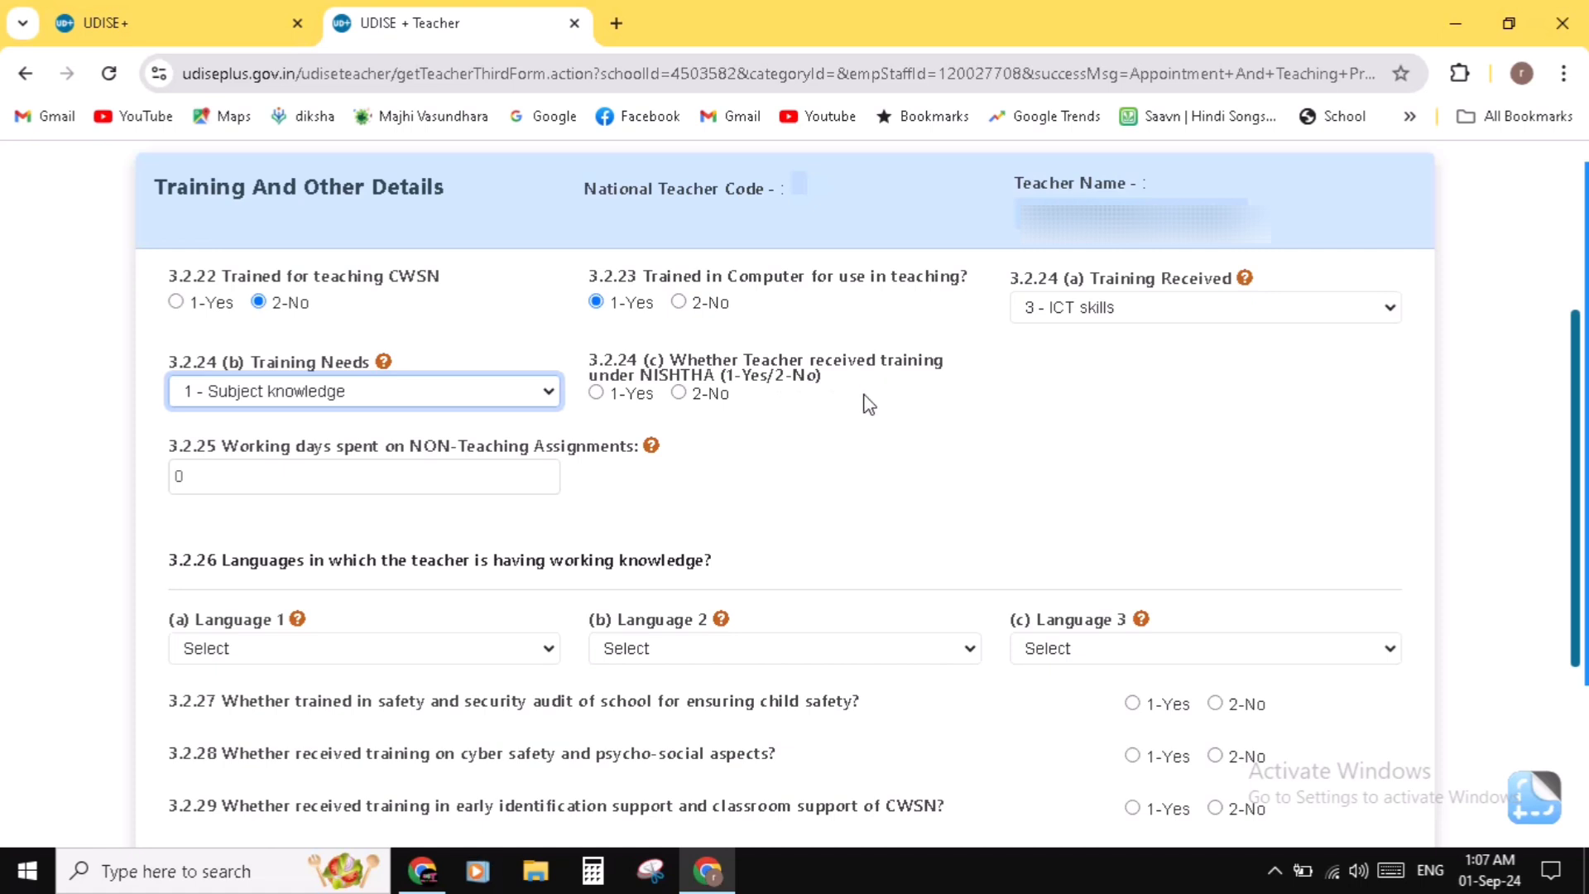
left_click(674, 396)
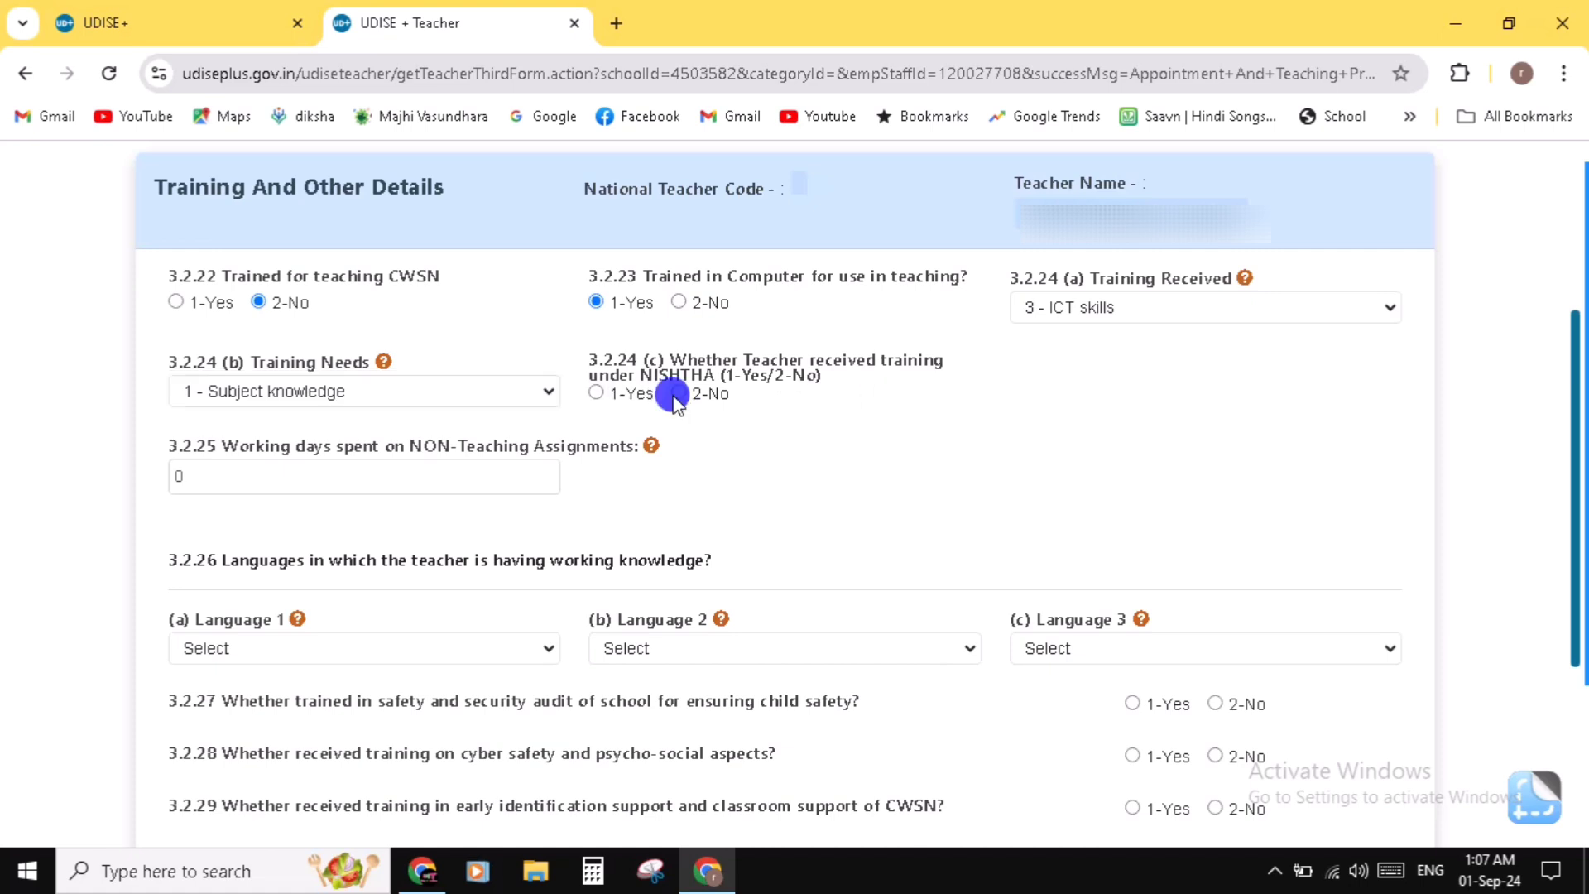
scroll(734, 478, "down", 1)
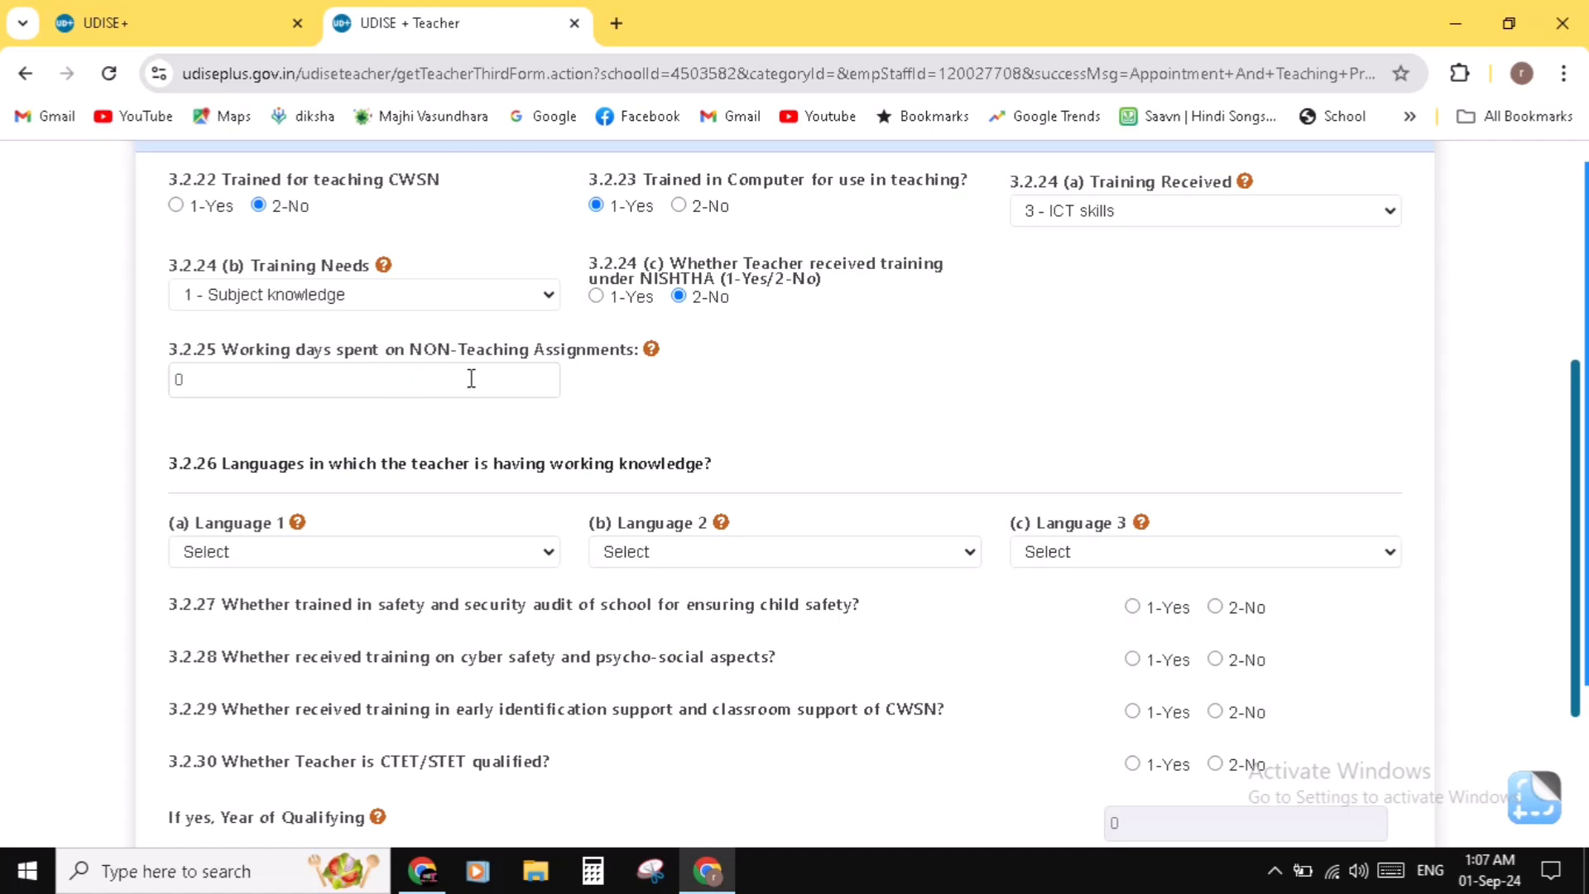
scroll(272, 389, "down", 2)
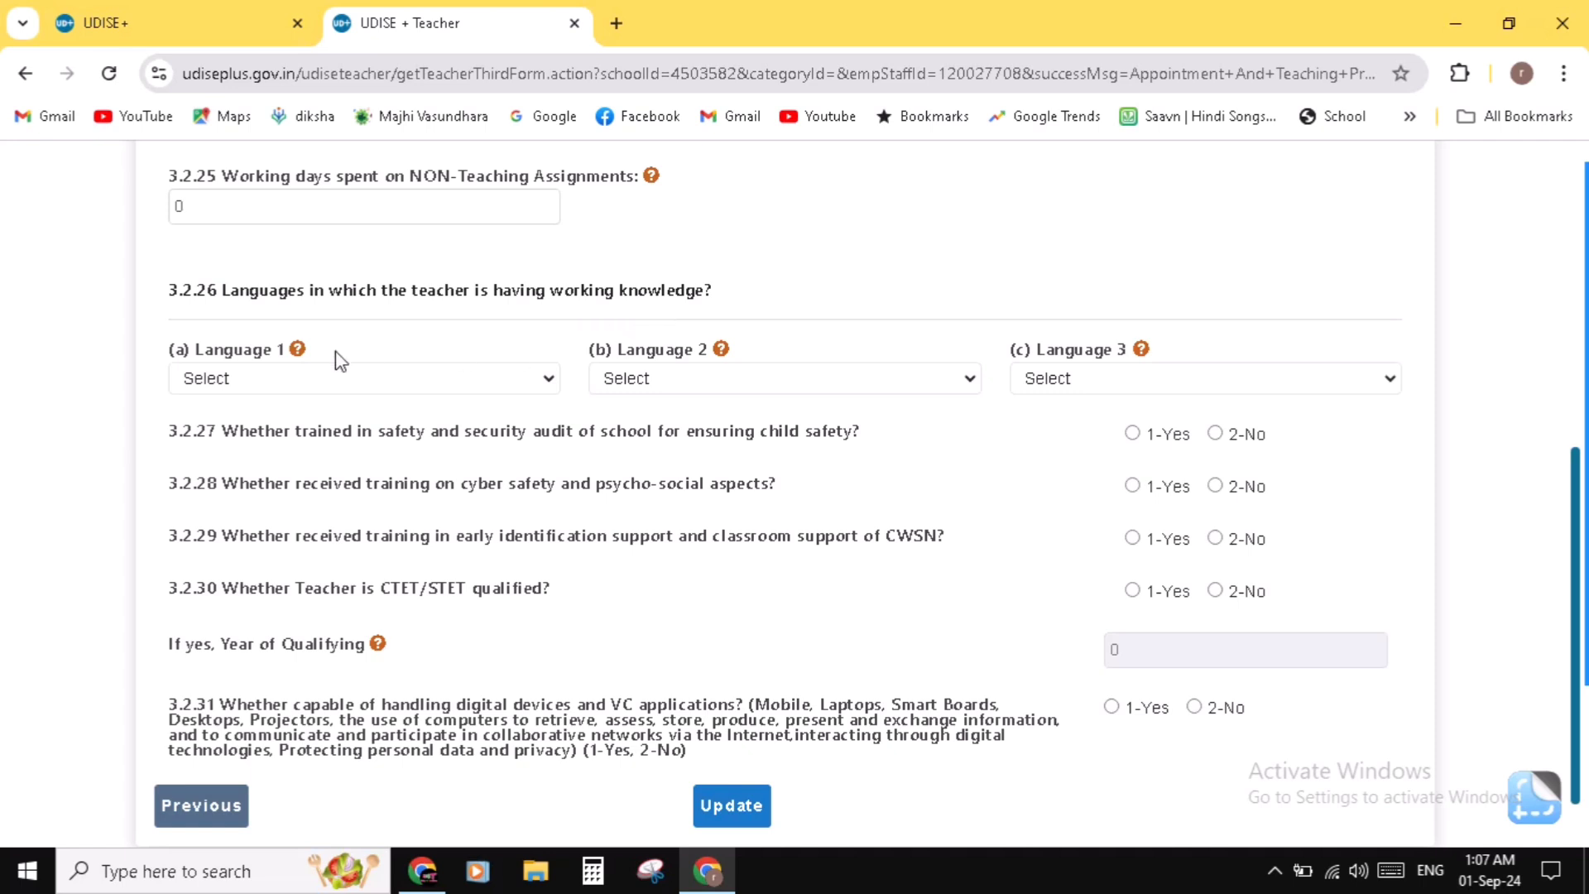
Set the teacher's working-knowledge languages to 10-Marathi for Language 1, 19-English for Language 2 and 04-Hindi for Language 3
left_click(320, 382)
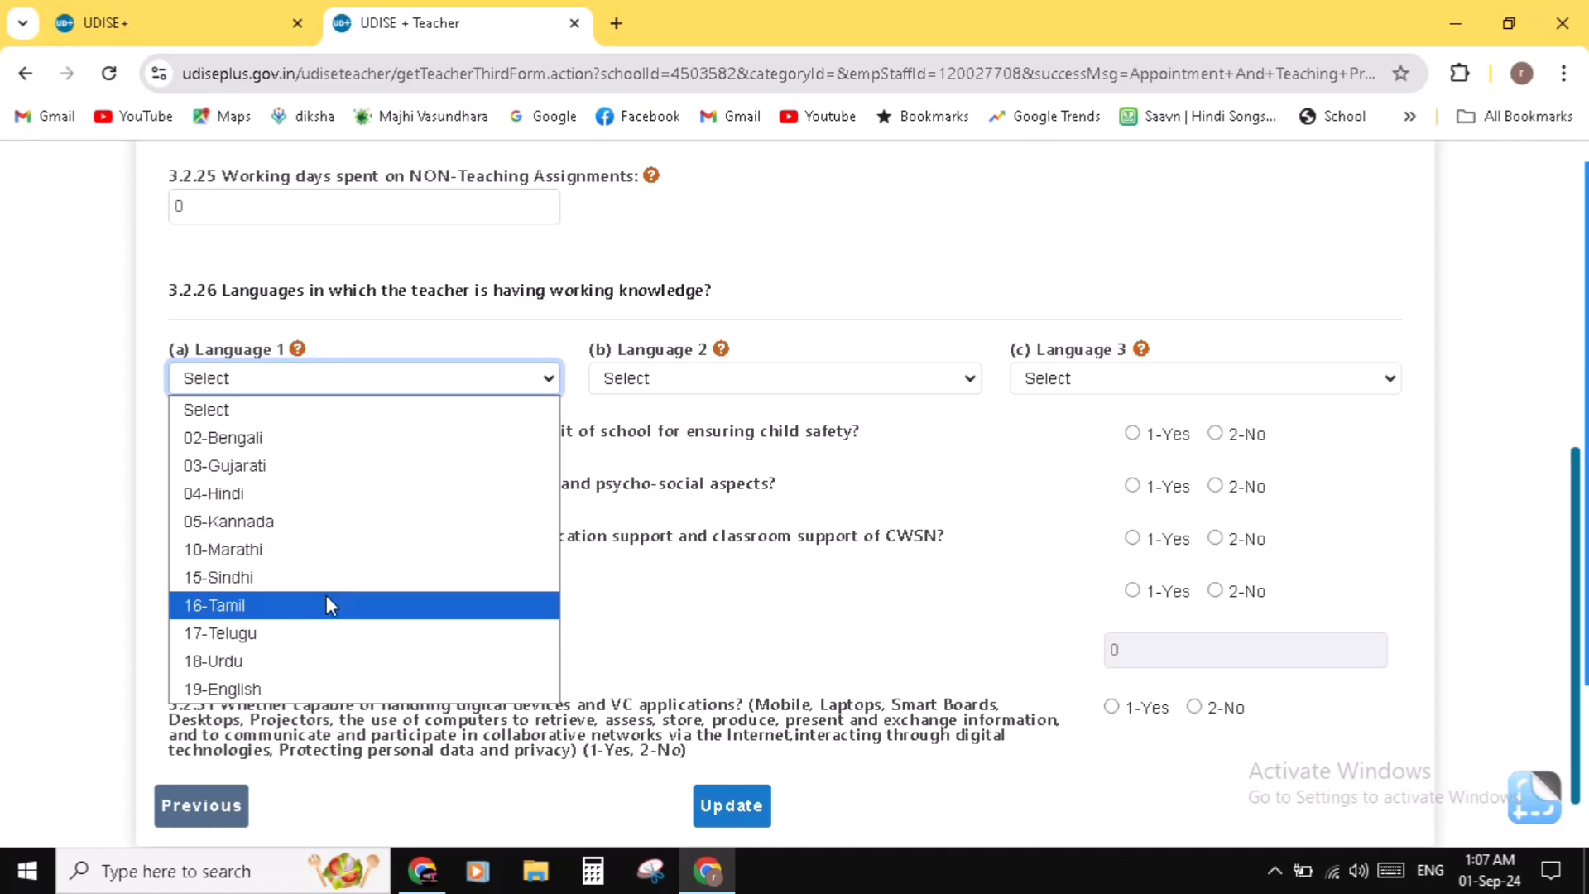
left_click(324, 553)
left_click(689, 383)
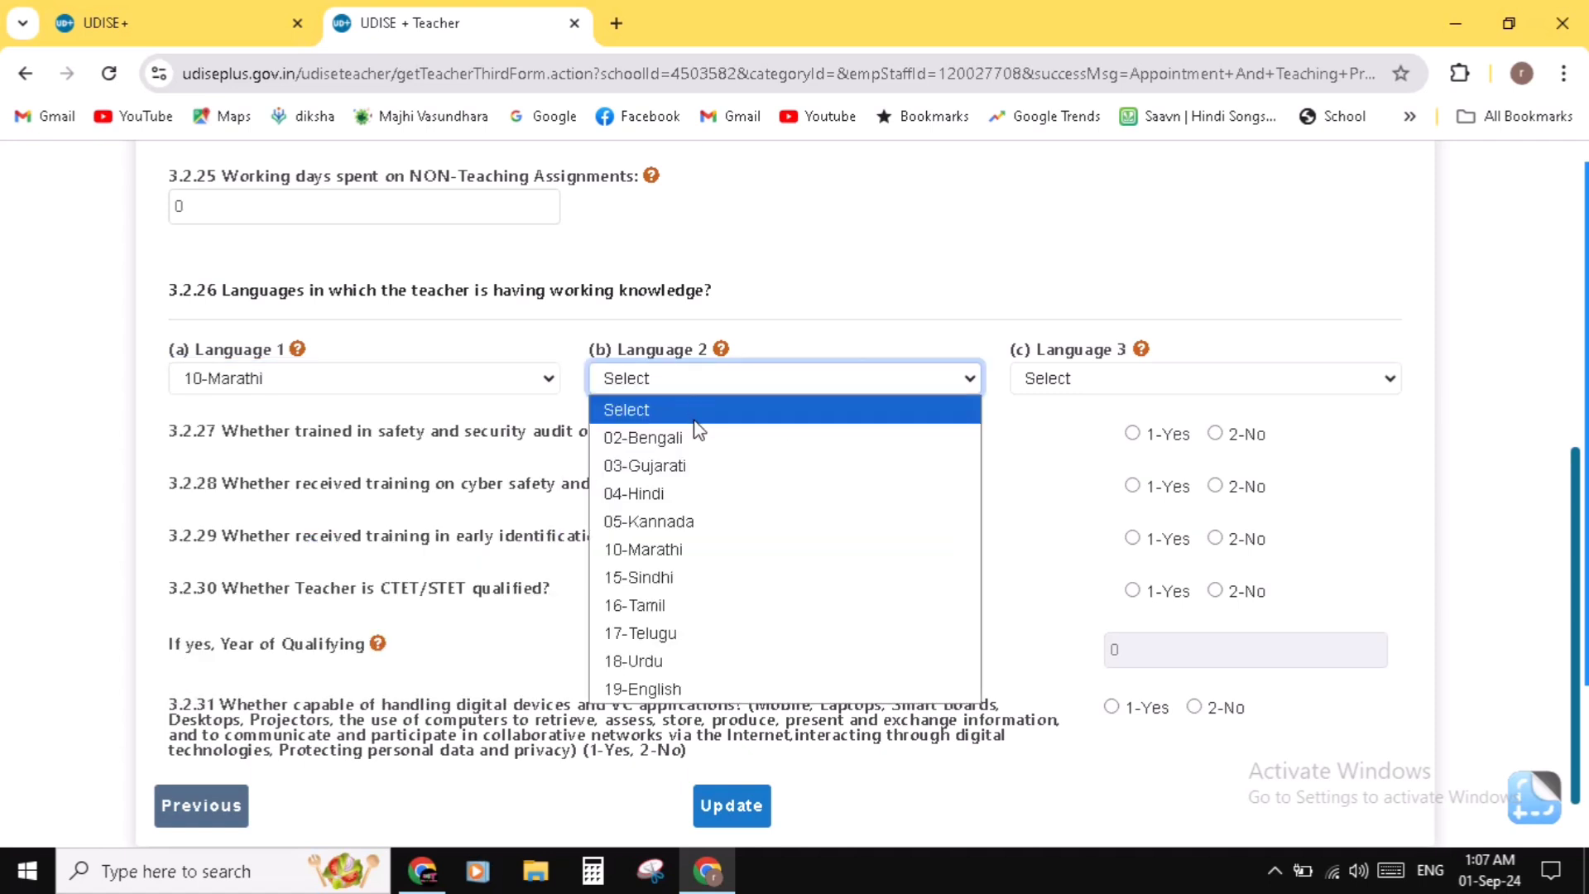
left_click(700, 681)
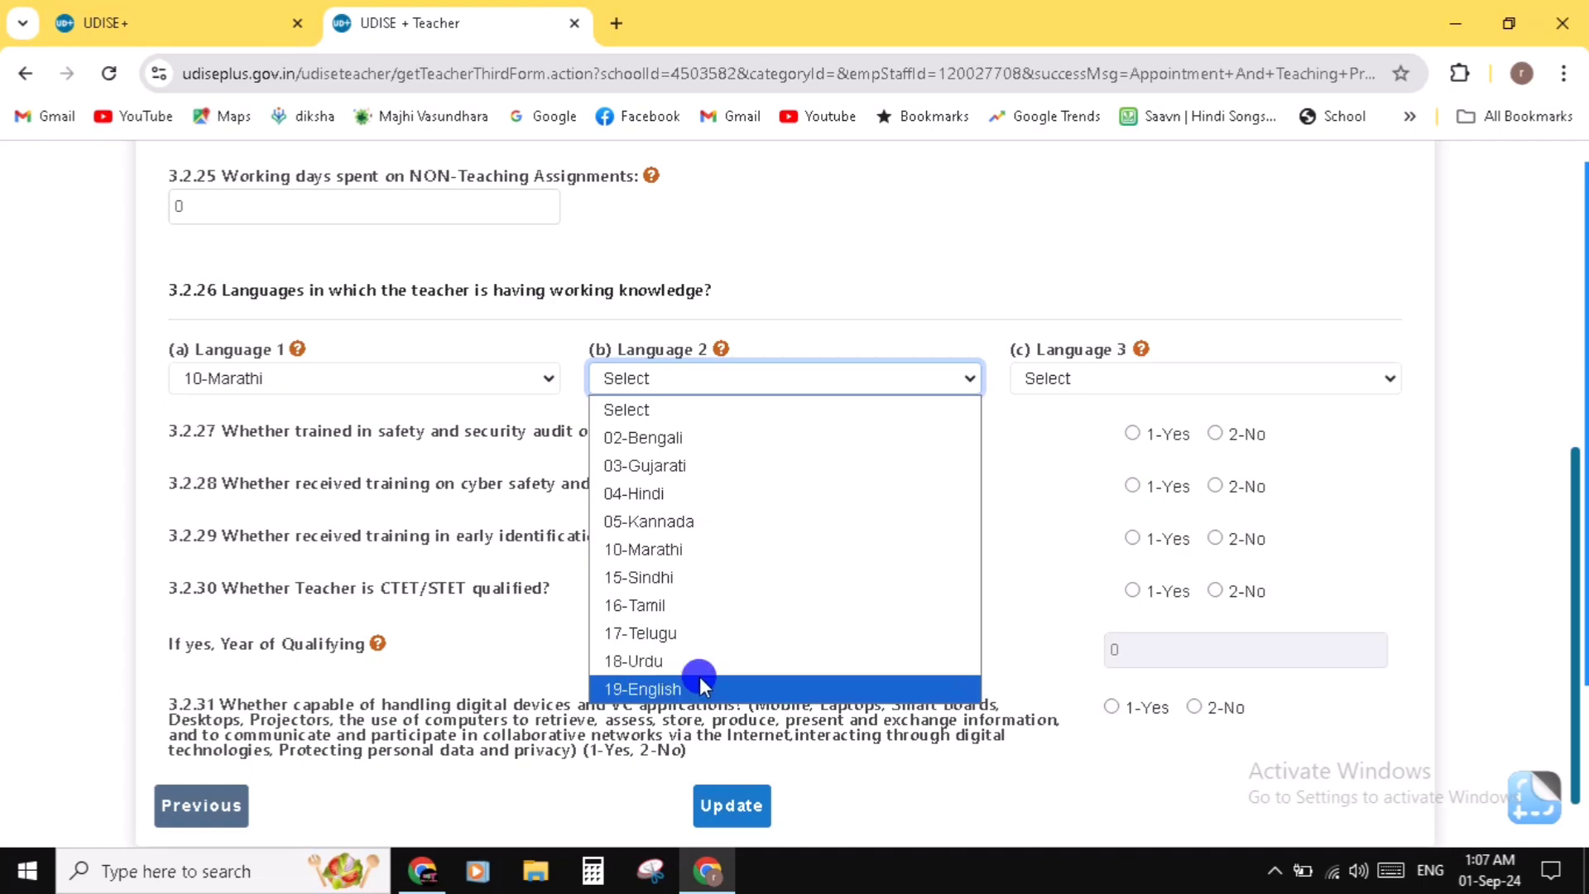
left_click(1110, 382)
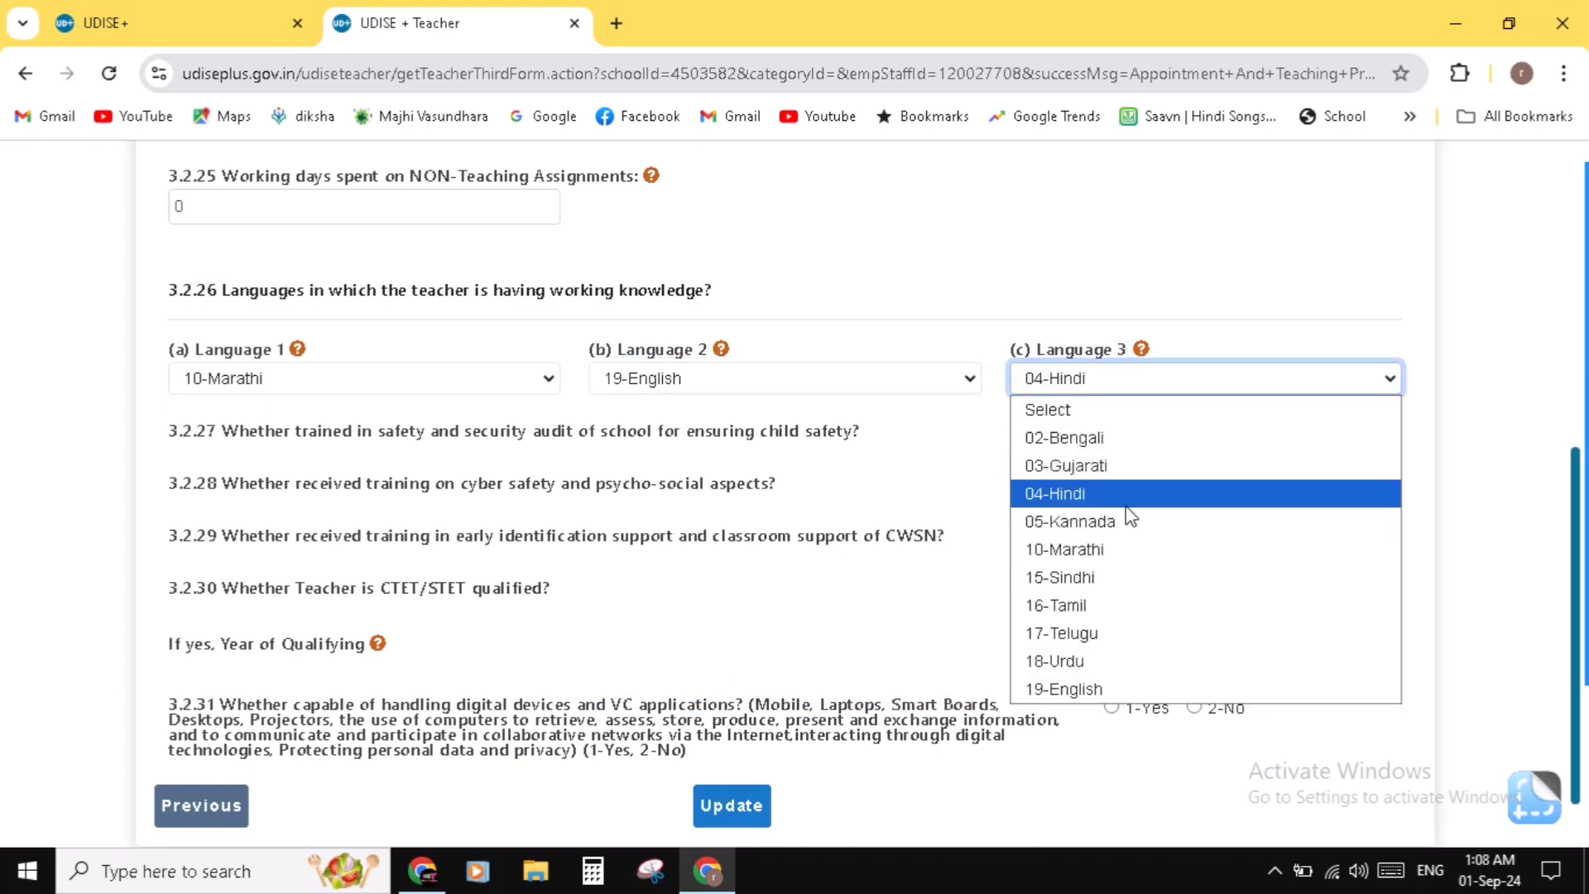
left_click(1081, 495)
Answer 2-No for safety and security audit training, and 1-Yes for cyber safety training and for early identification and classroom support of CWSN
scroll(965, 383, "down", 1)
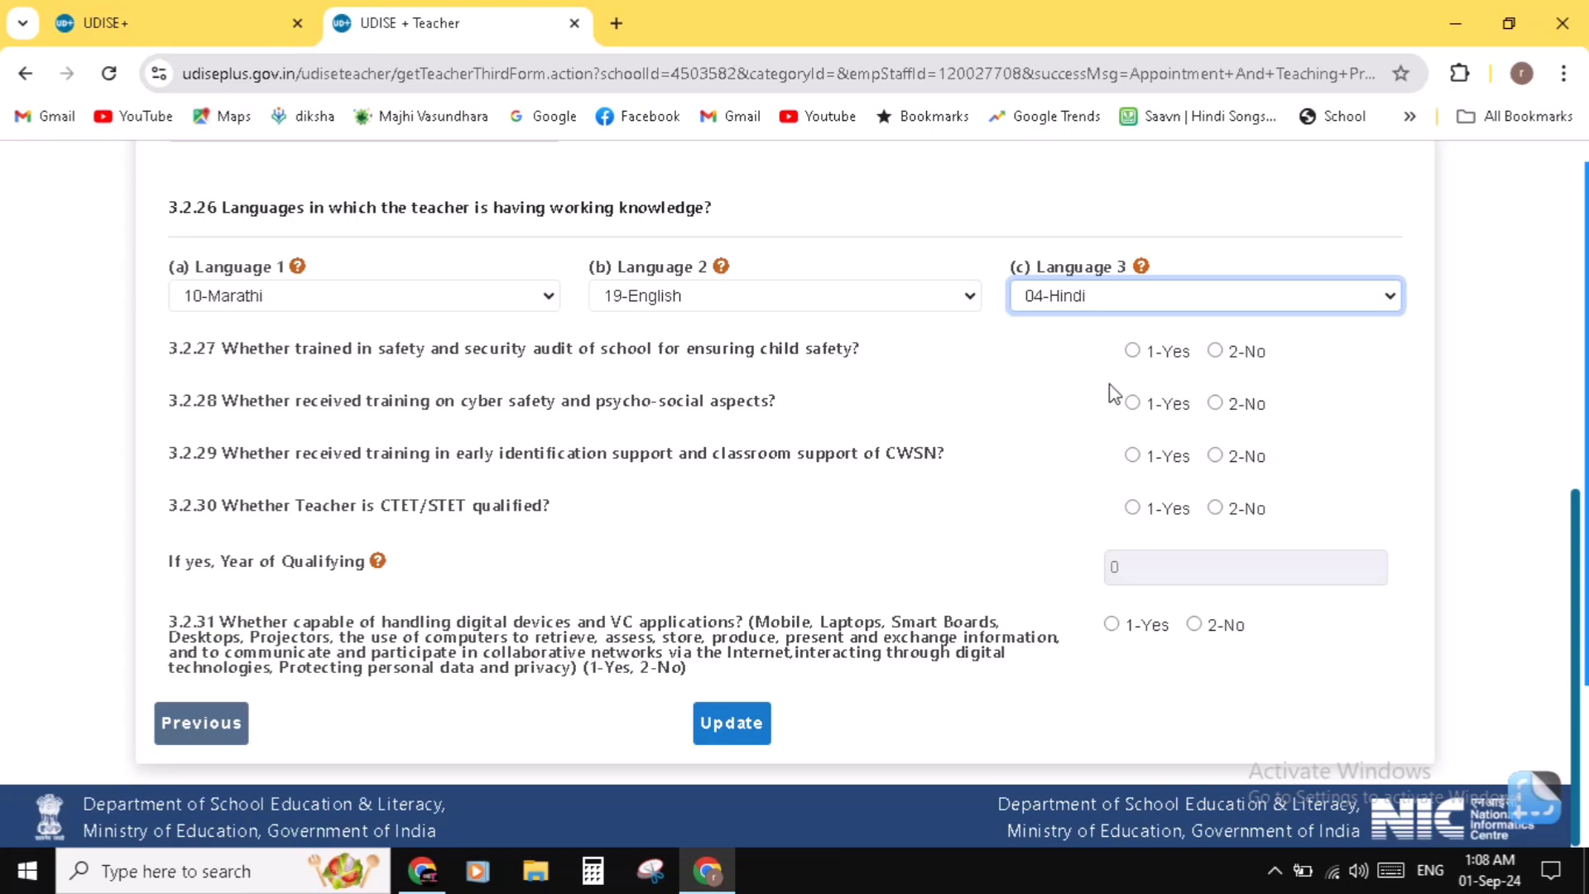
left_click(1215, 353)
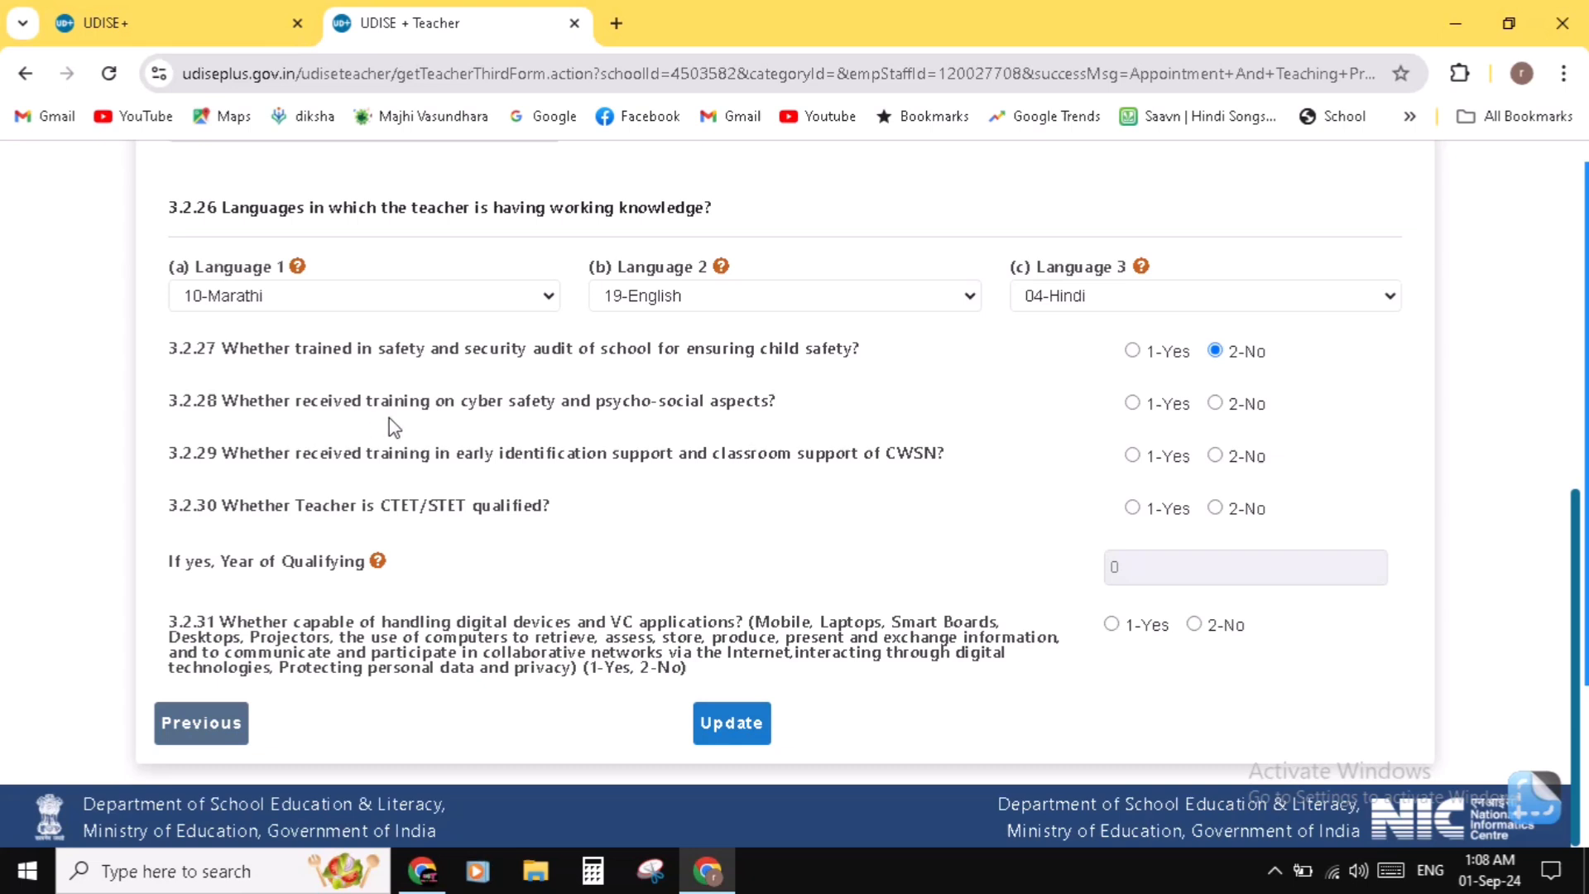
left_click(1135, 407)
left_click(1132, 455)
Mark the teacher as CTET/STET qualified with 1-Yes and set the year of qualifying to 2021
left_click(1141, 510)
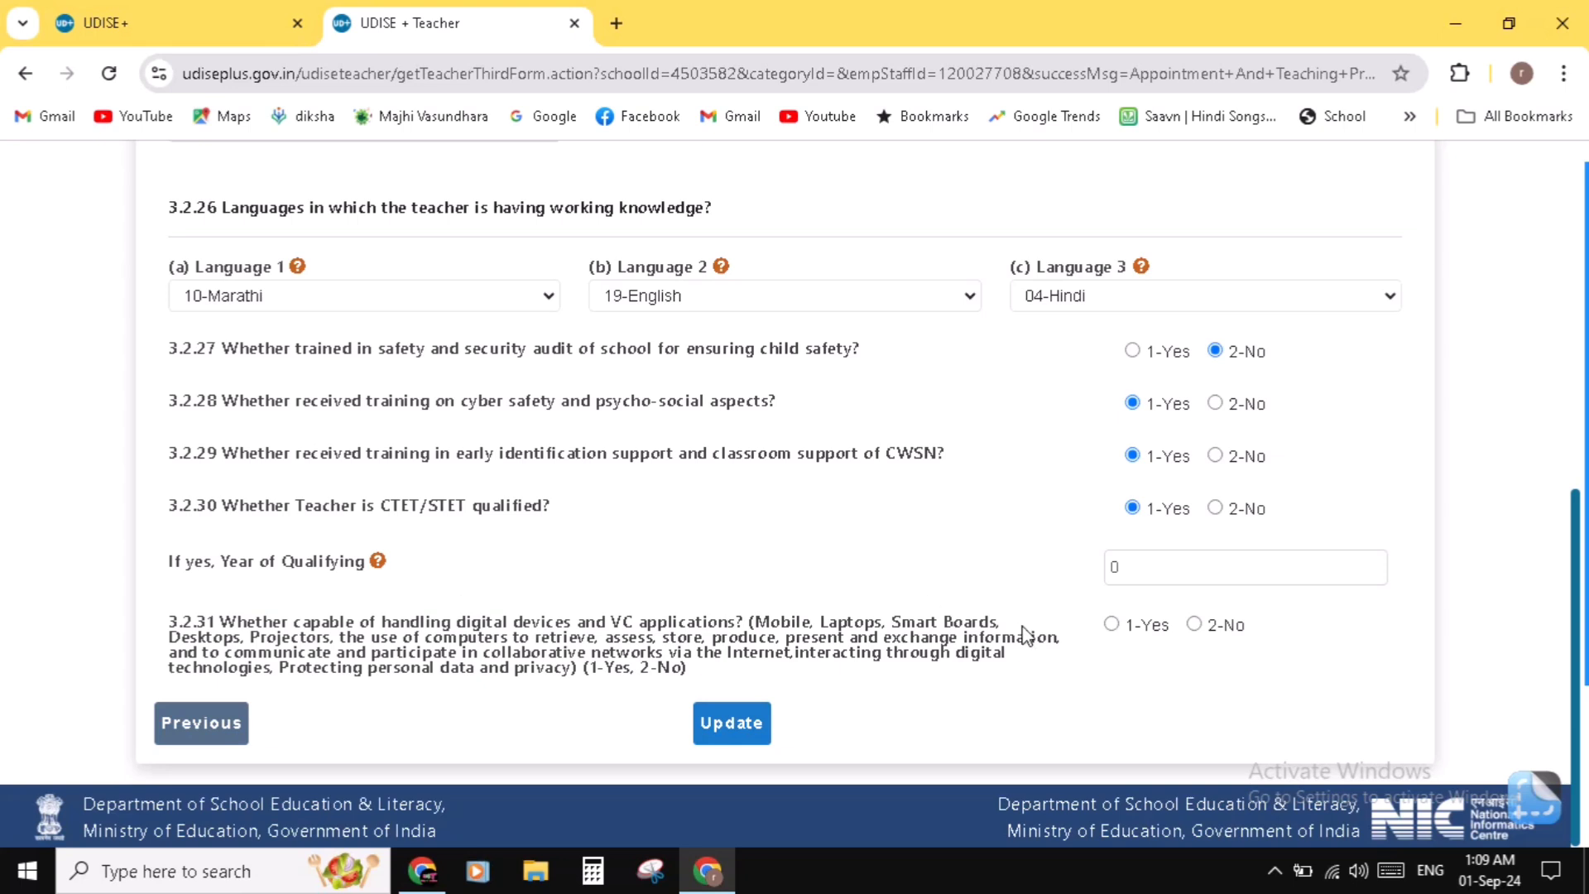
left_click_drag(1122, 558, 1078, 571)
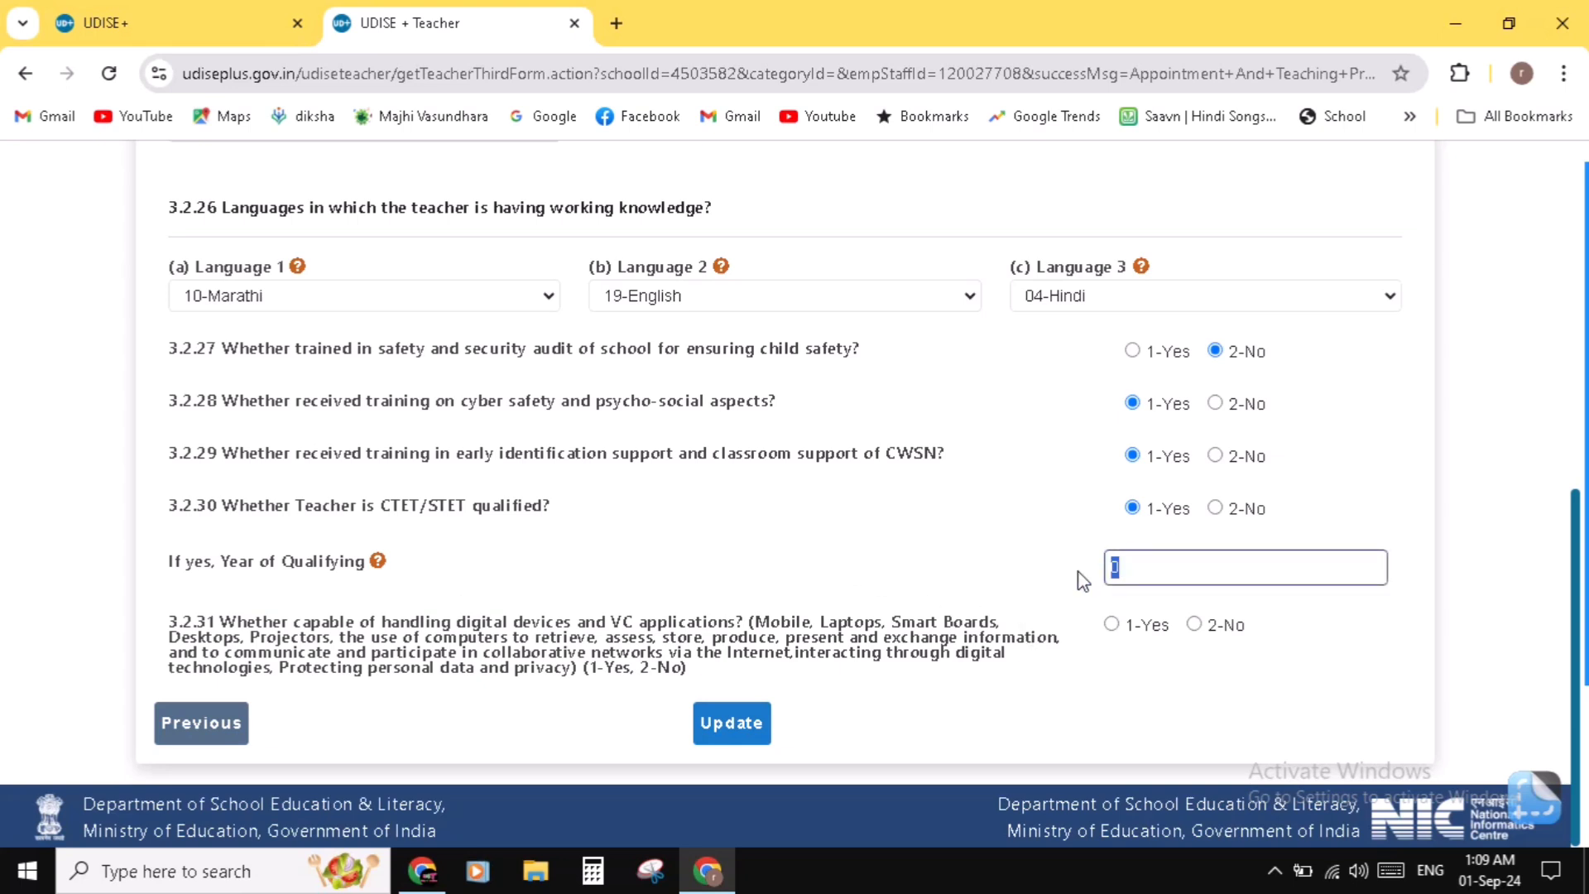
type("2021")
left_click(937, 539)
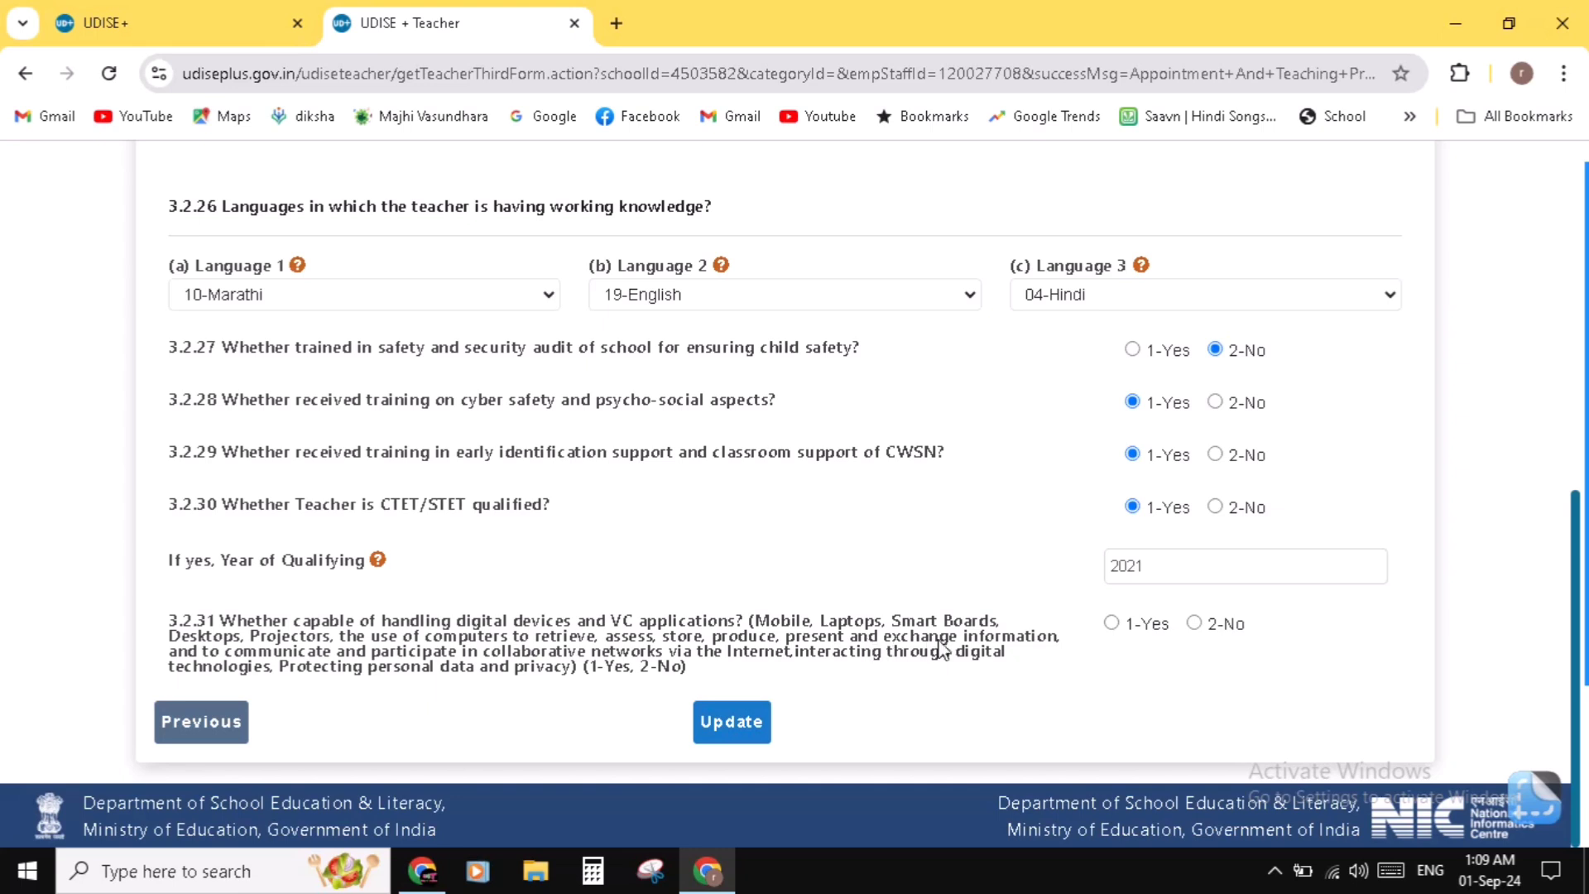
Answer 1-Yes for the capability of handling digital devices and save the Training and Other Details form
left_click(1111, 624)
left_click(732, 722)
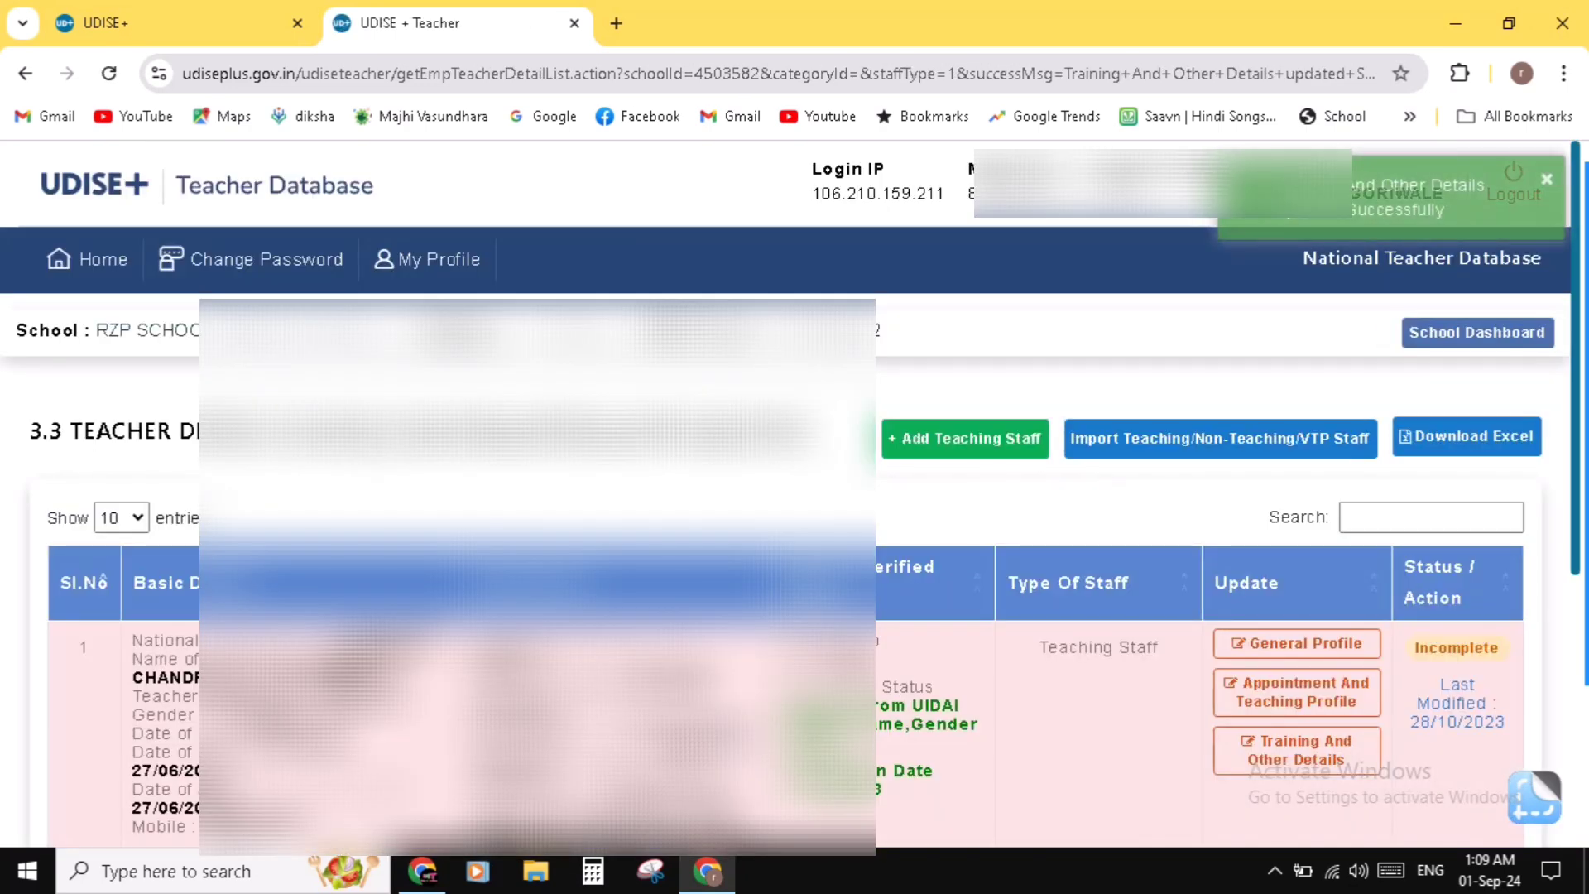
Look over the teacher list entries, then return to the School Dashboard and refresh the Staff Summary Report statistics
scroll(794, 496, "down", 3)
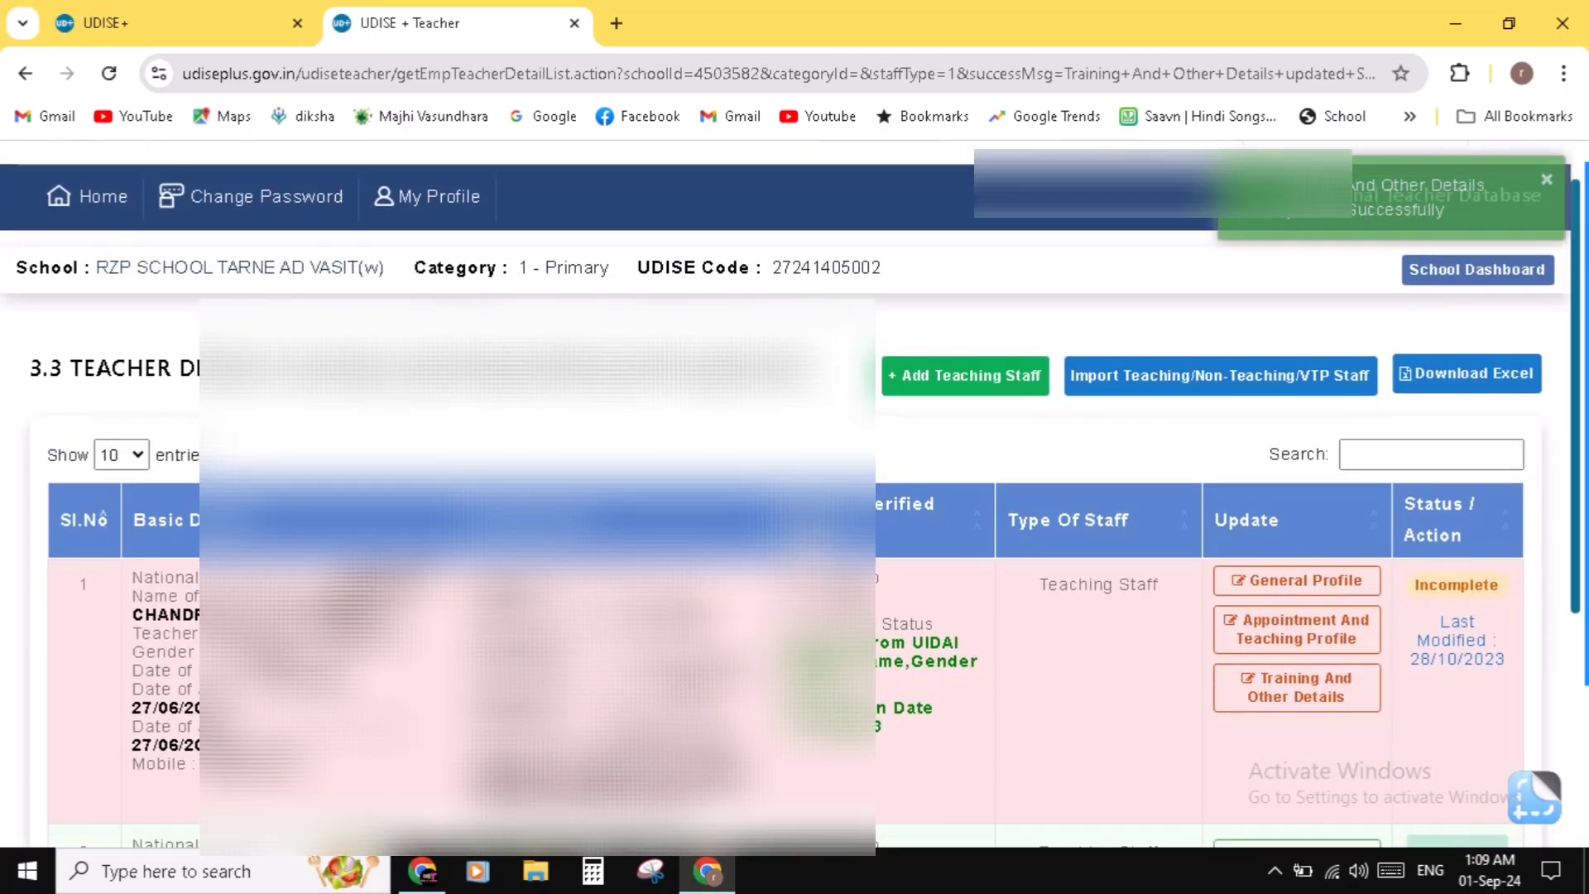
scroll(794, 496, "down", 1)
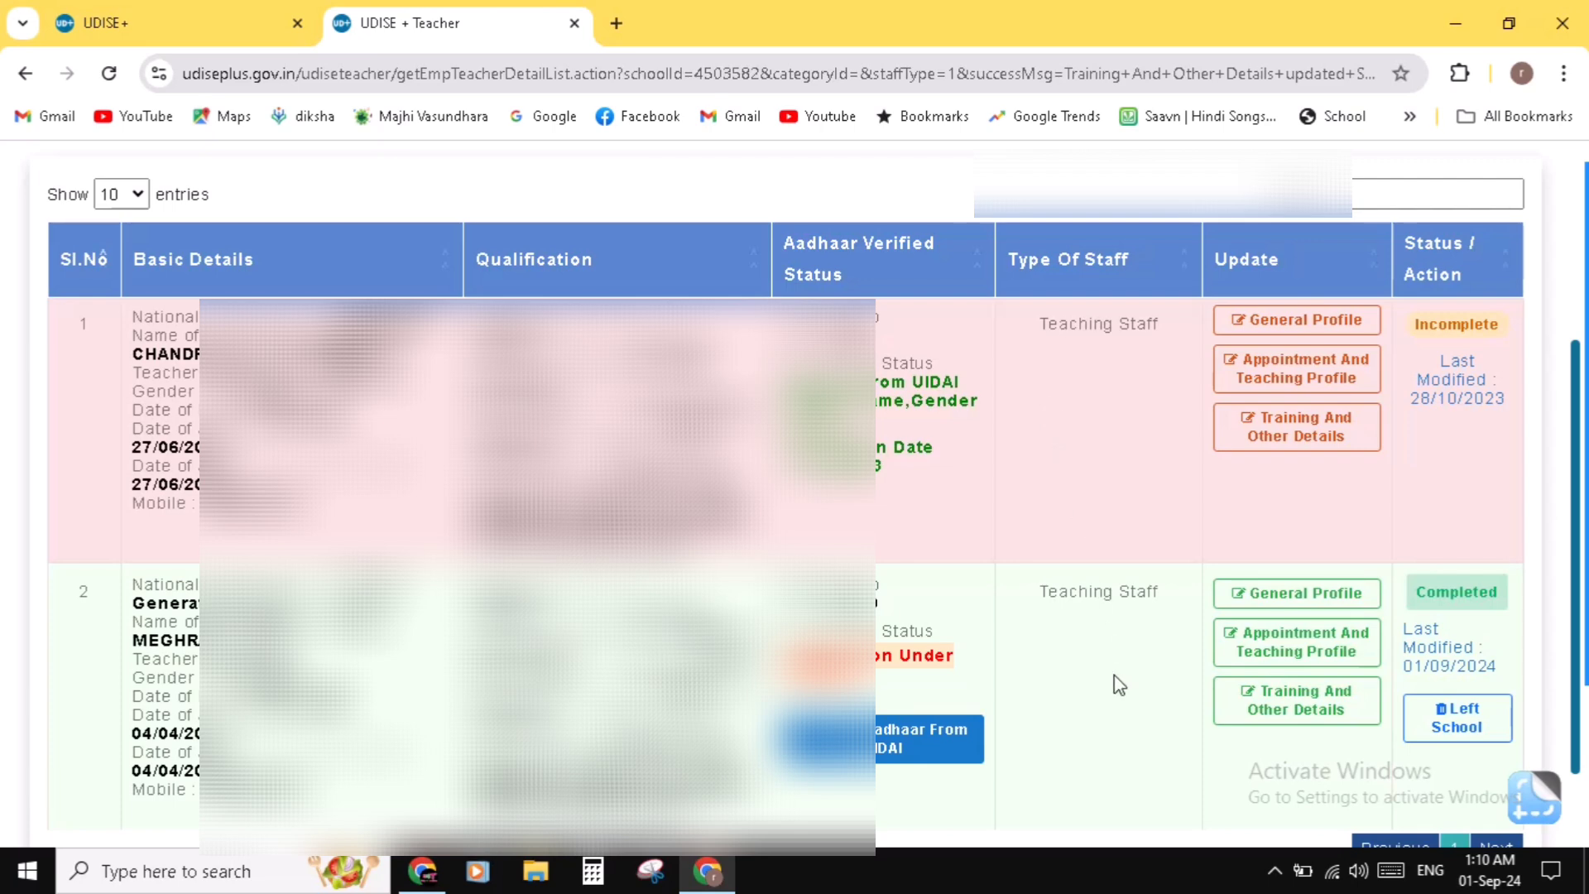
scroll(1119, 685, "up", 2)
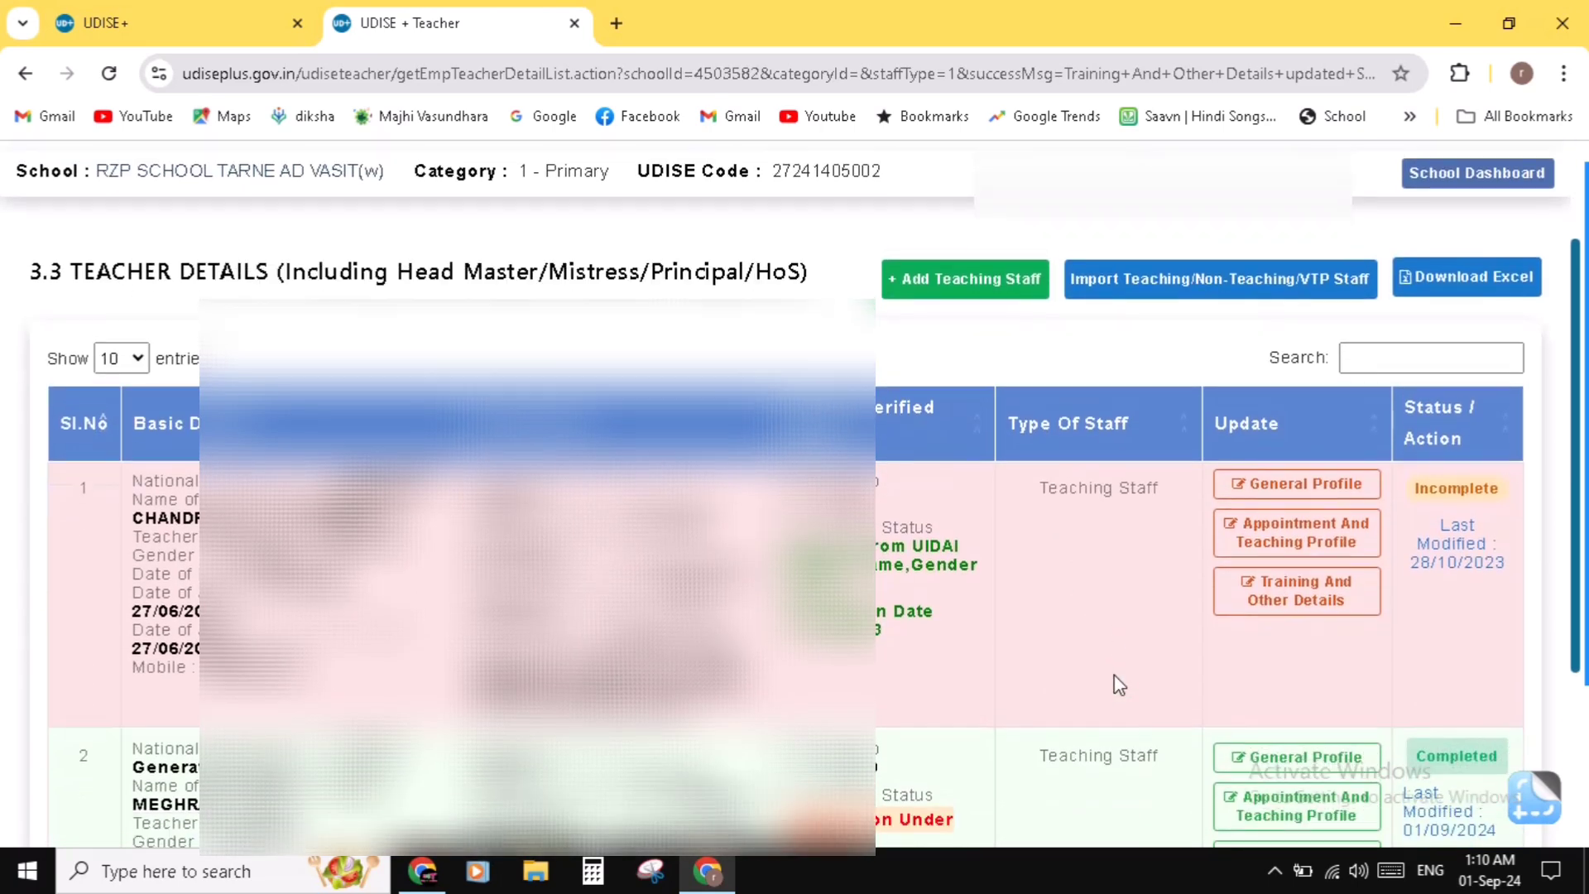
scroll(1119, 686, "up", 1)
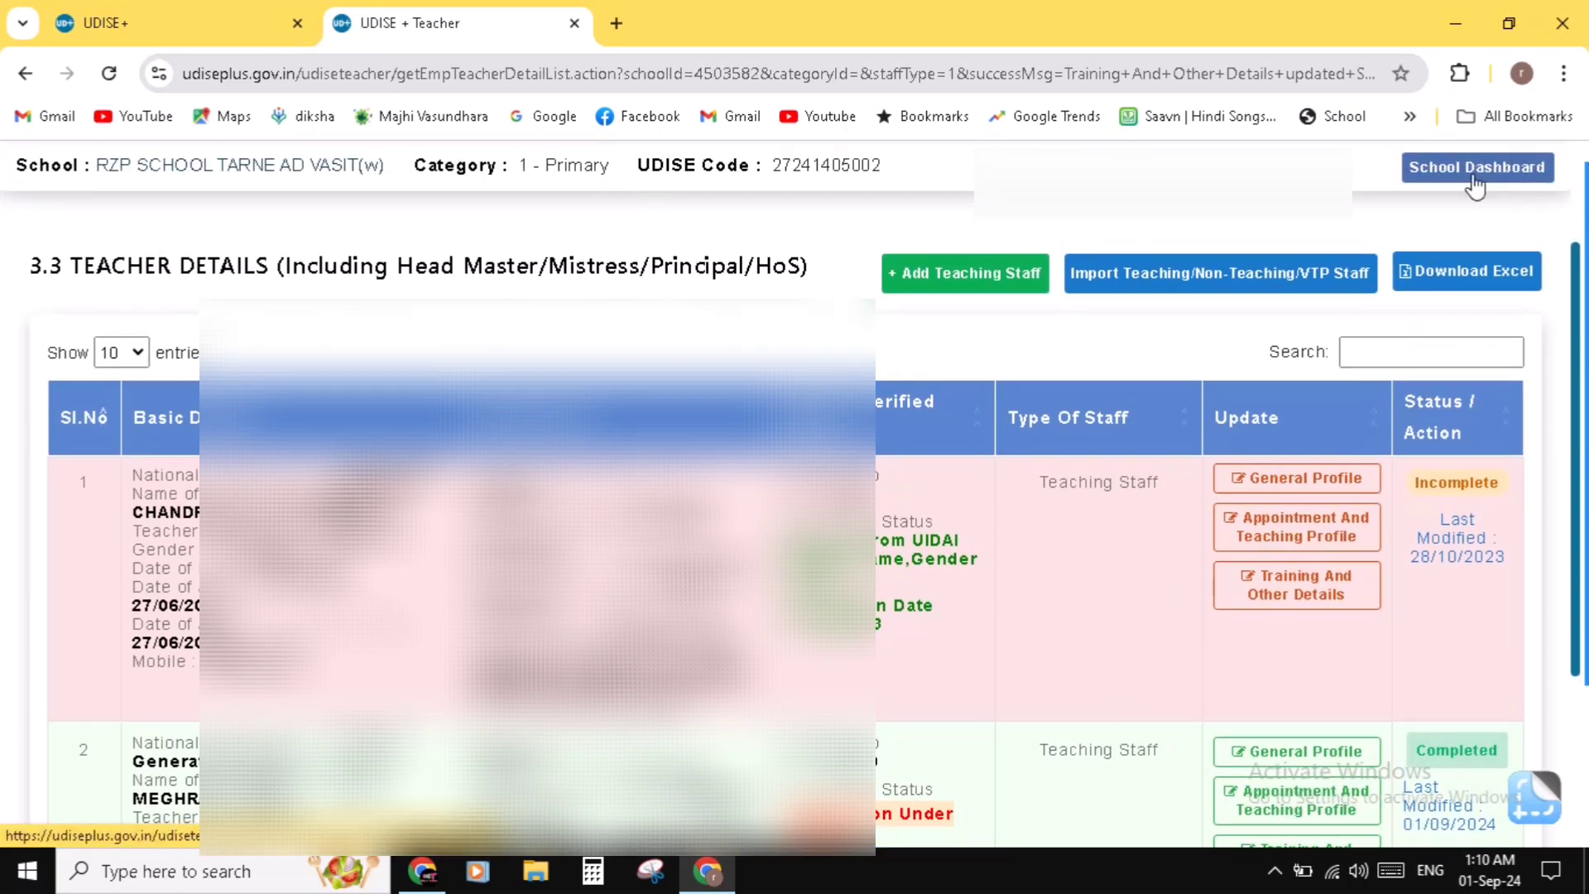
left_click(1474, 177)
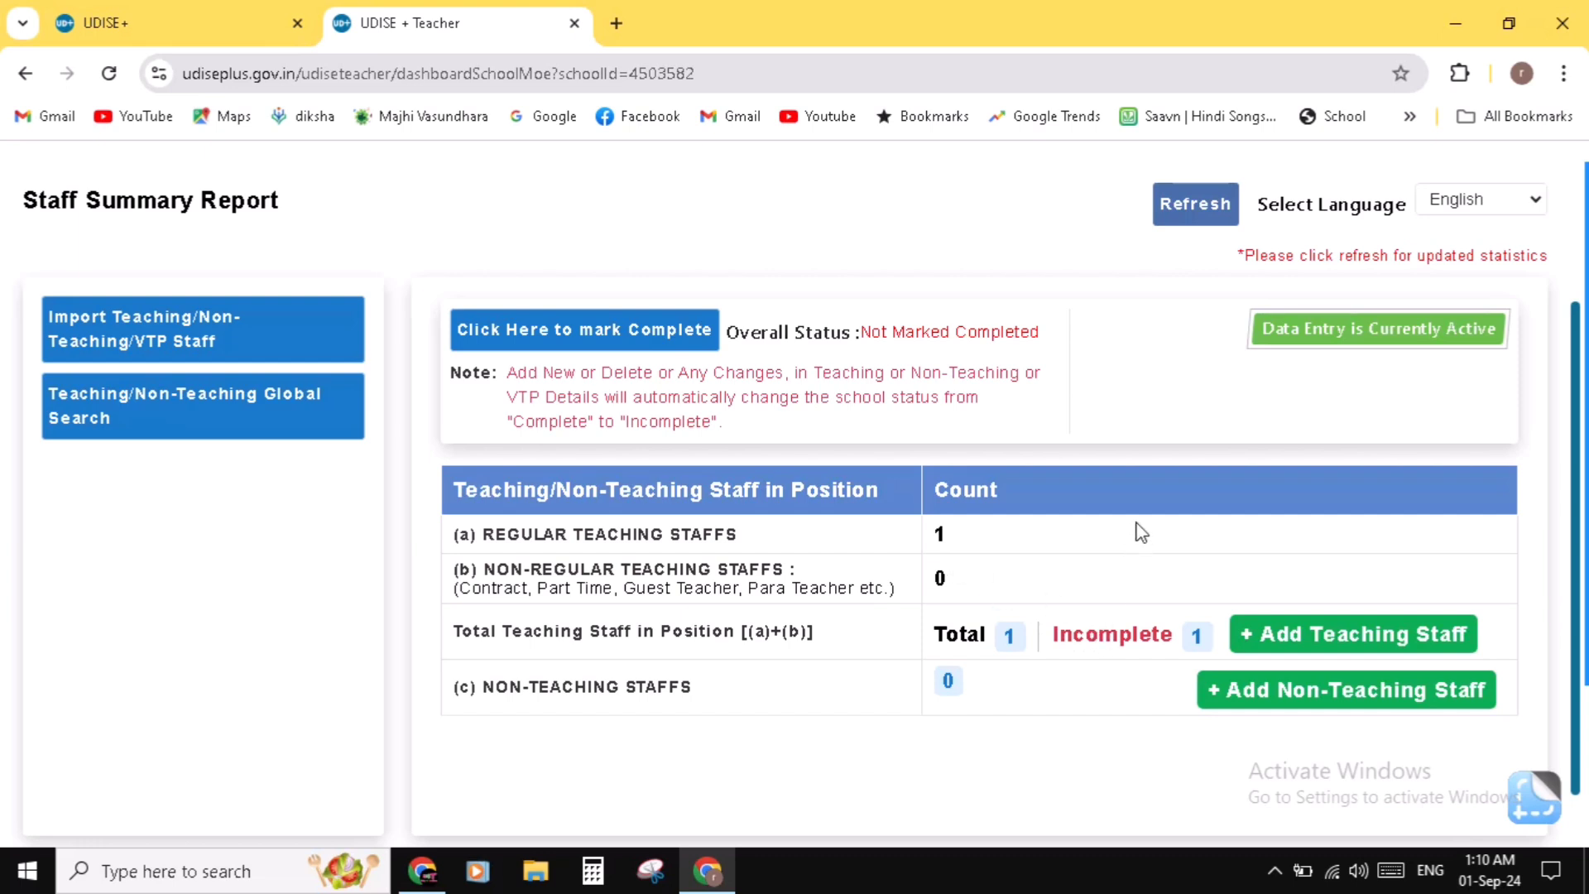
left_click(1203, 216)
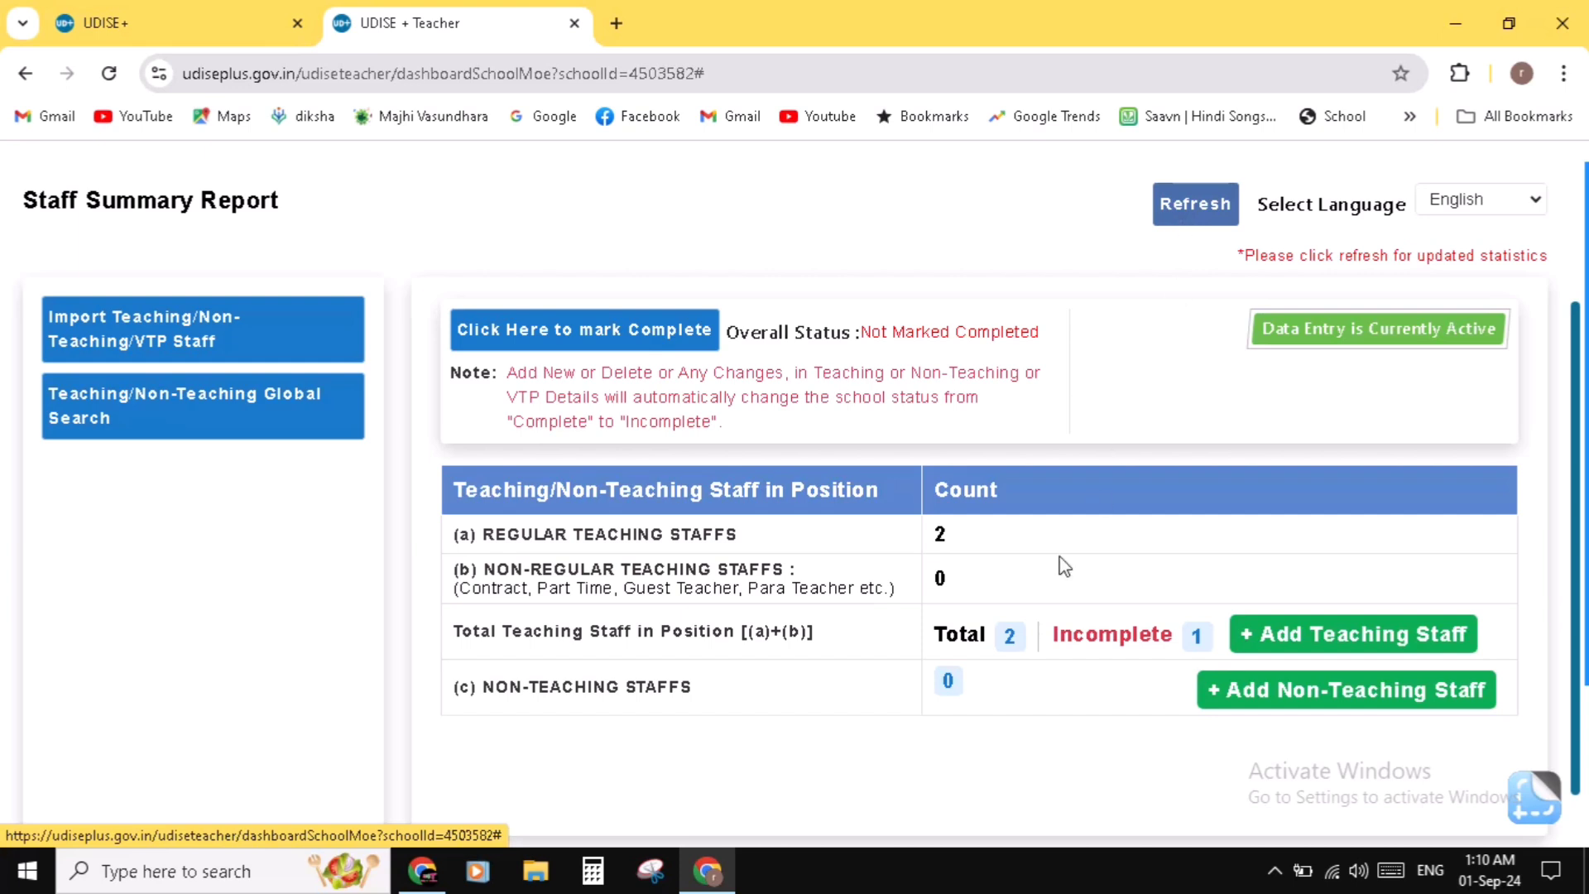